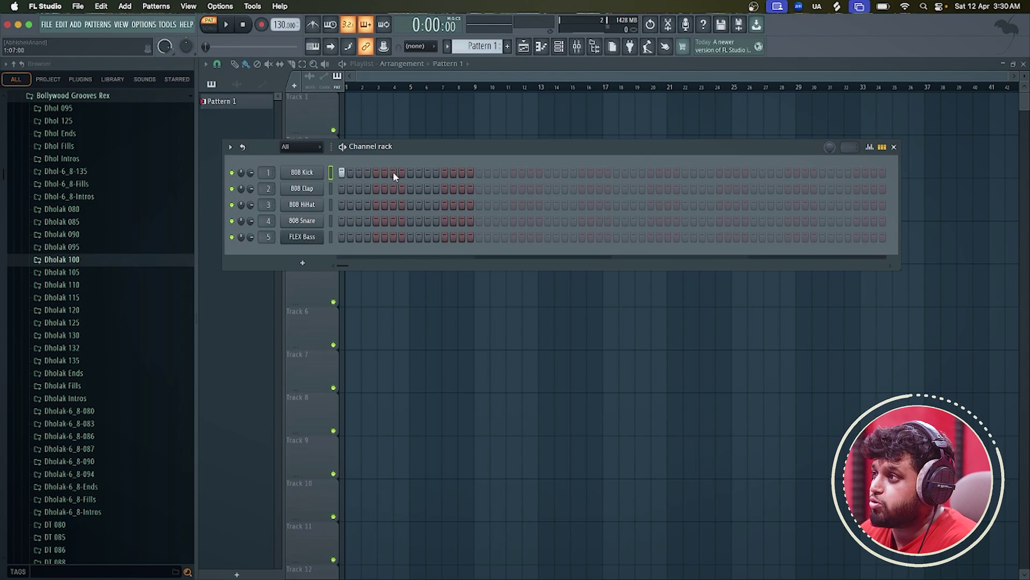
- Dismiss the channel rack, find the Duff 100 folder in the Bollywood Grooves Rex pack and preview the DUFF-100-01 loop
click(397, 74)
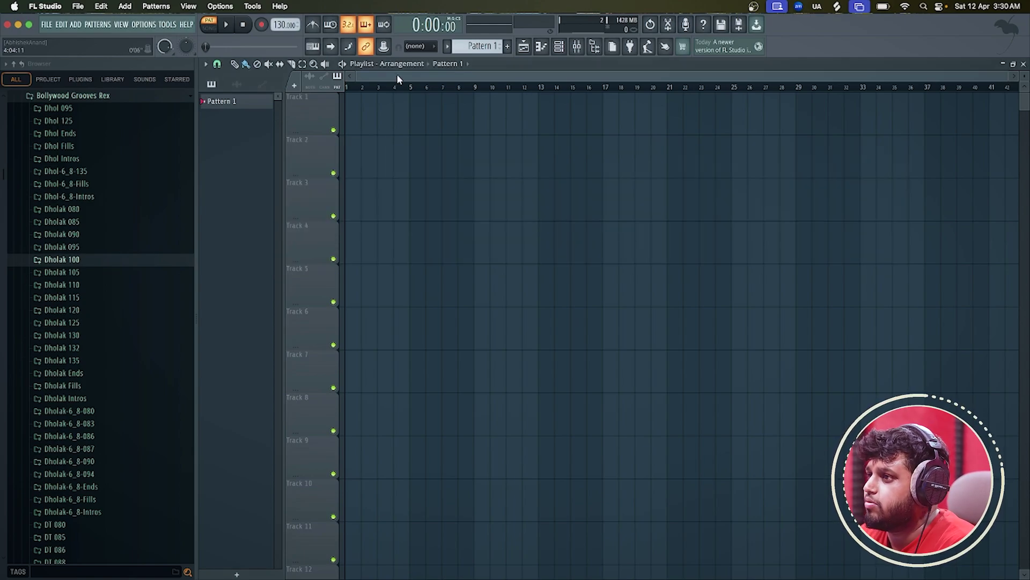
scroll(118, 368, down, 1)
scroll(119, 369, down, 8)
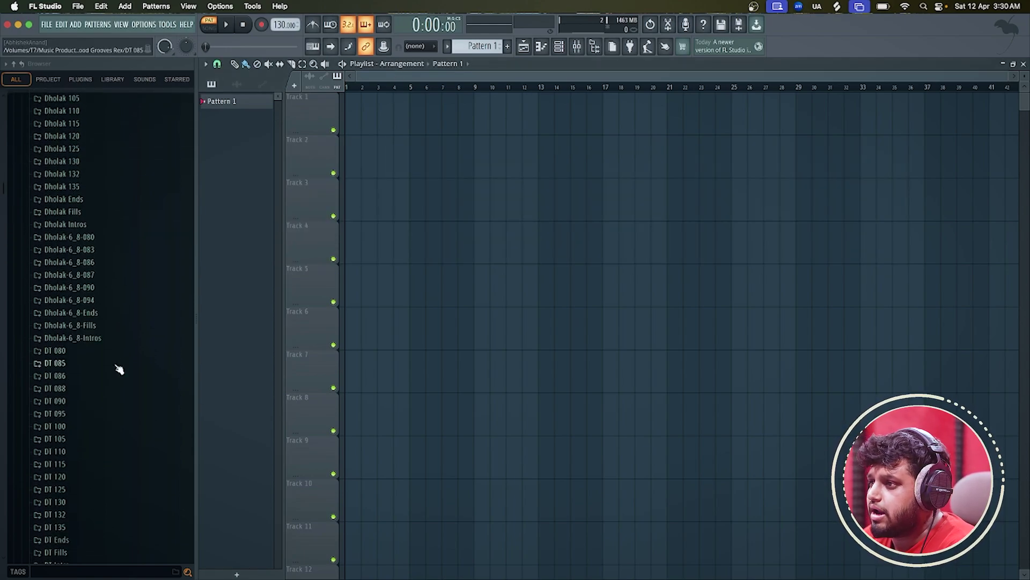
scroll(119, 369, down, 8)
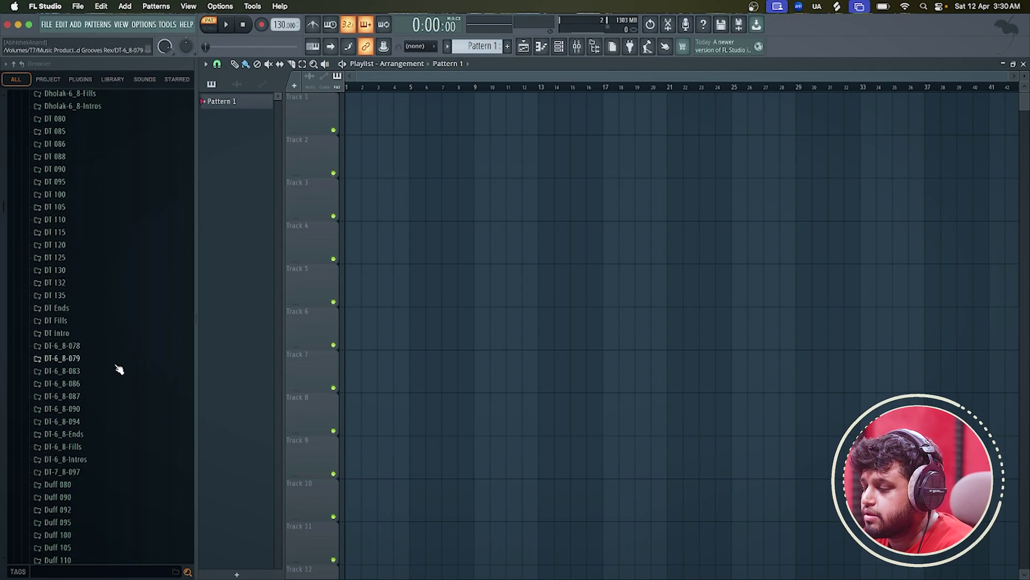
scroll(119, 369, down, 1)
click(97, 409)
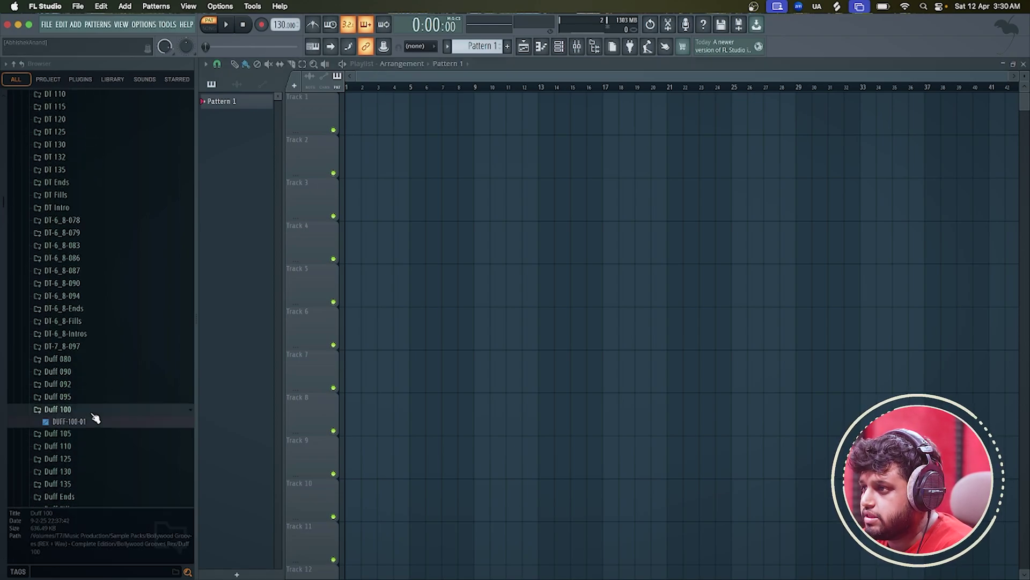
click(92, 422)
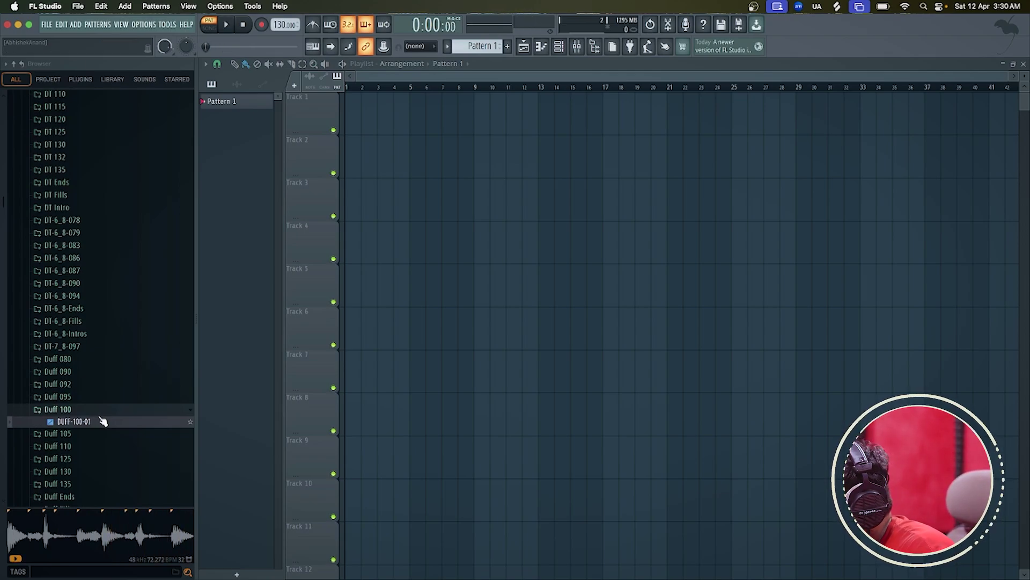
click(102, 421)
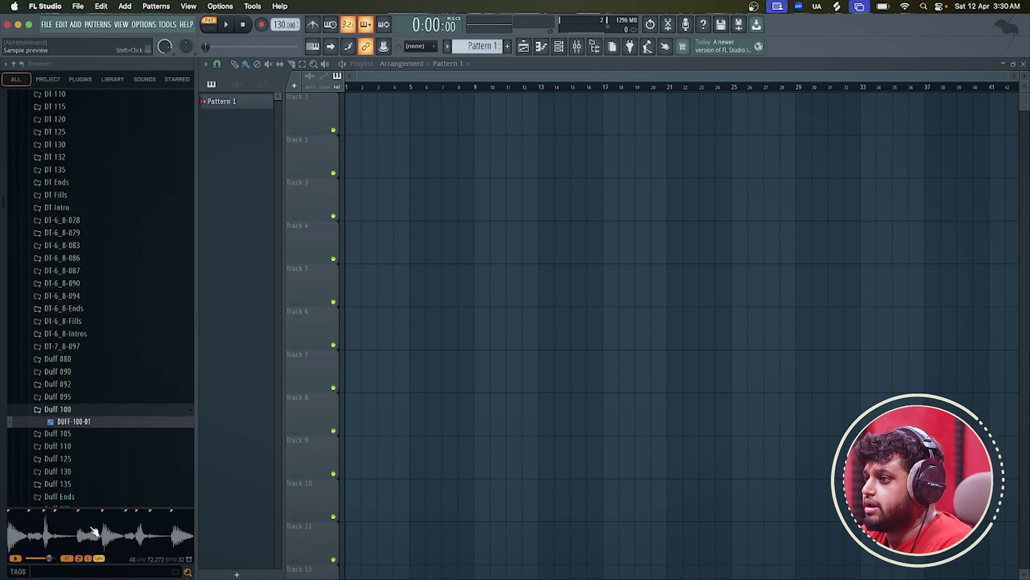
- Place the DUFF-100-01 loop once at bar 1 of Track 1, removing the extra copy beside it
drag(87, 420, 353, 106)
click(365, 105)
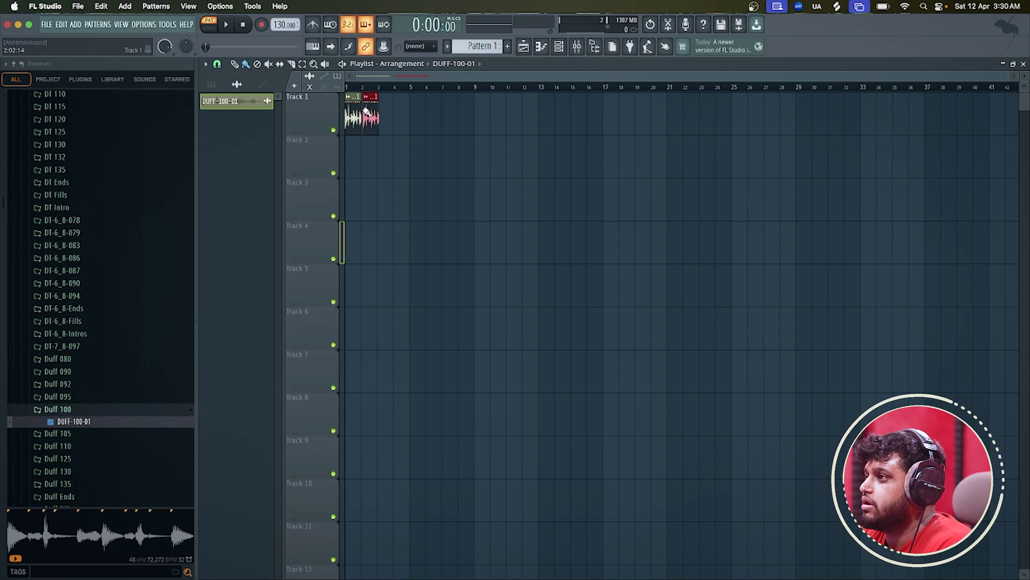
scroll(367, 111, up, 3)
right_click(404, 105)
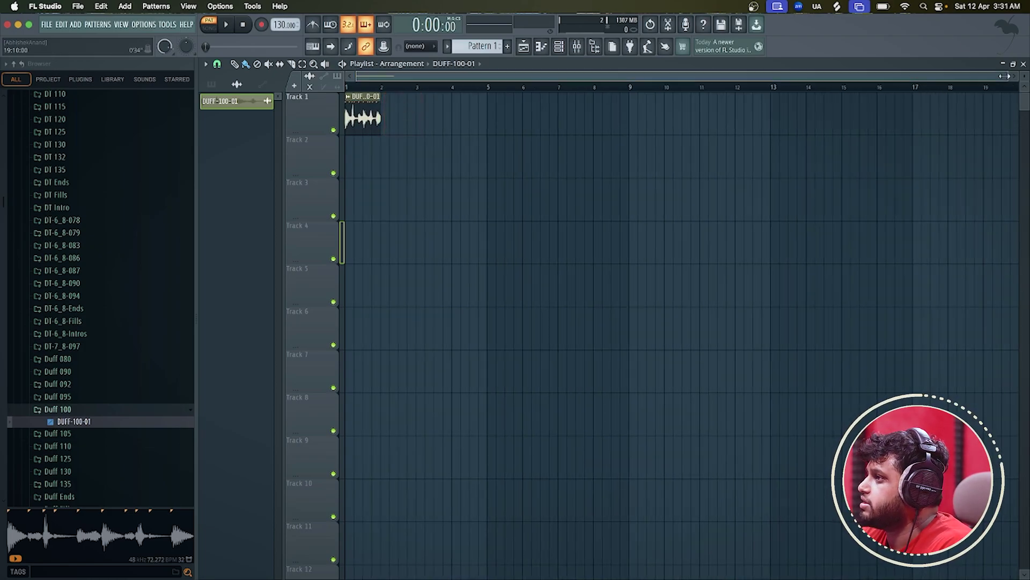
drag(1004, 76, 511, 68)
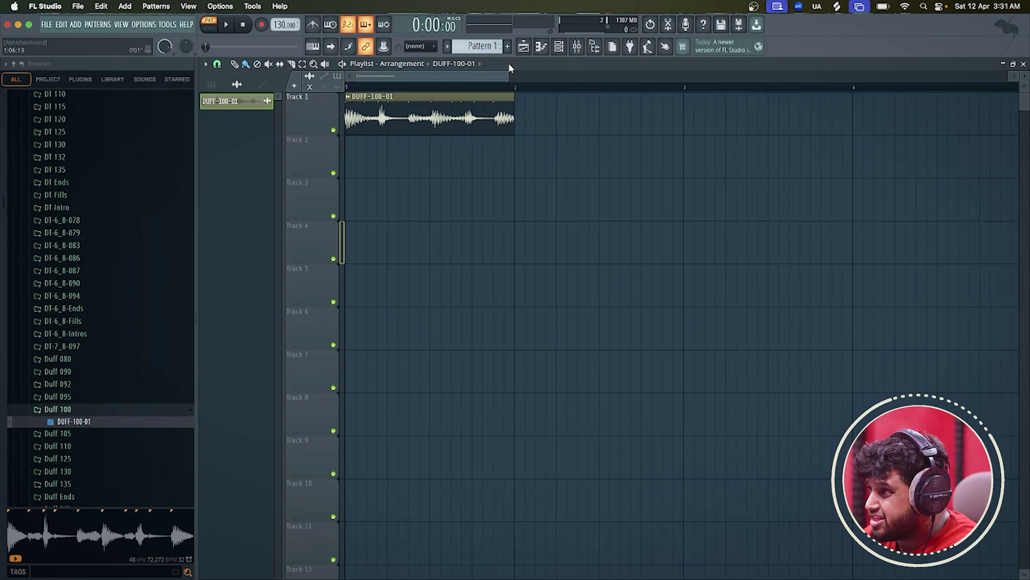
- Switch playback to song mode and set the project tempo to 90 BPM, restretching all channels
click(361, 88)
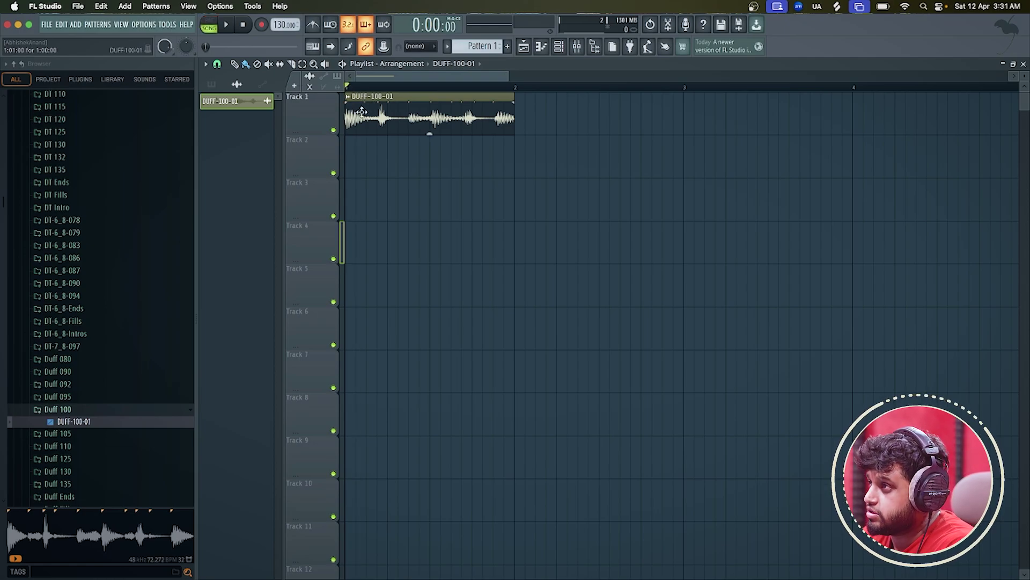
key(space)
key(space)
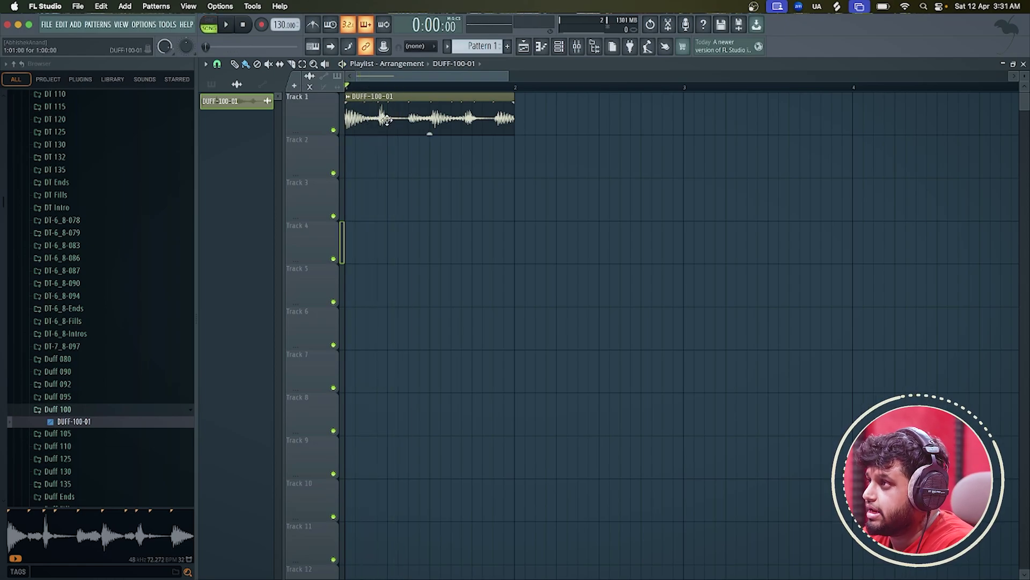
key(space)
key(space)
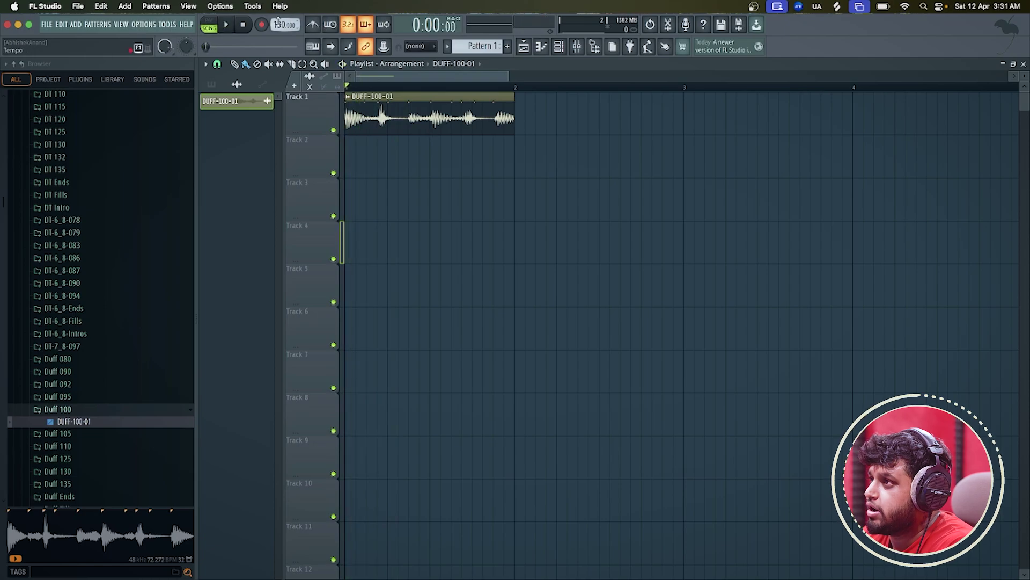
drag(284, 25, 284, 70)
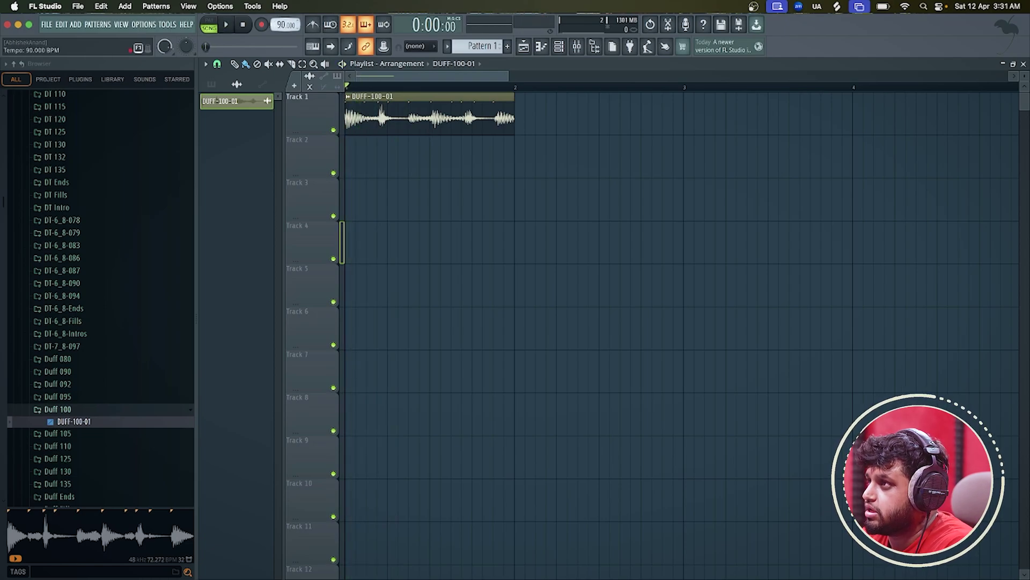
click(526, 331)
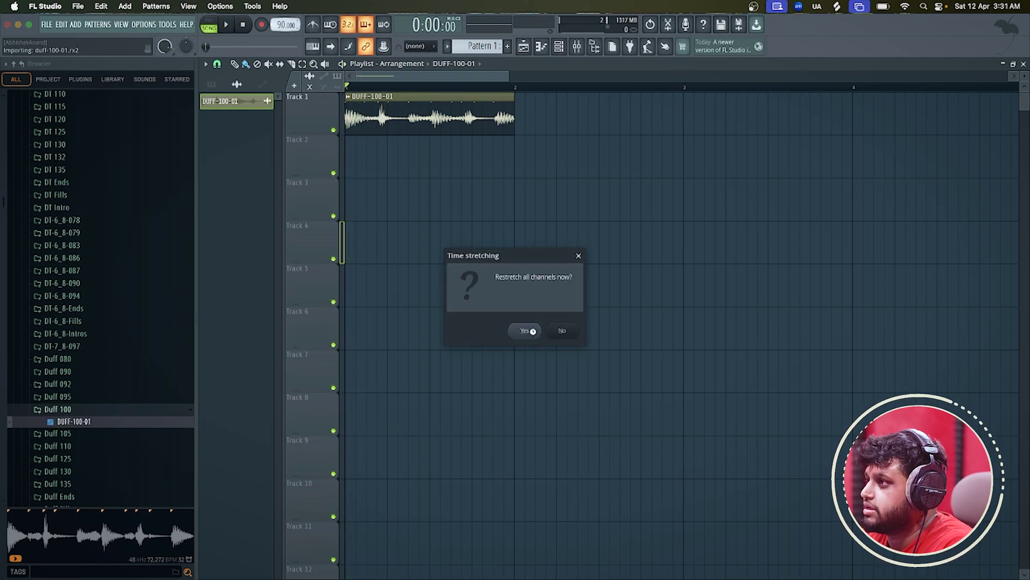
- Play the DUFF-100-01 loop from its start and from its third main hit, and return the playhead to the start
key(space)
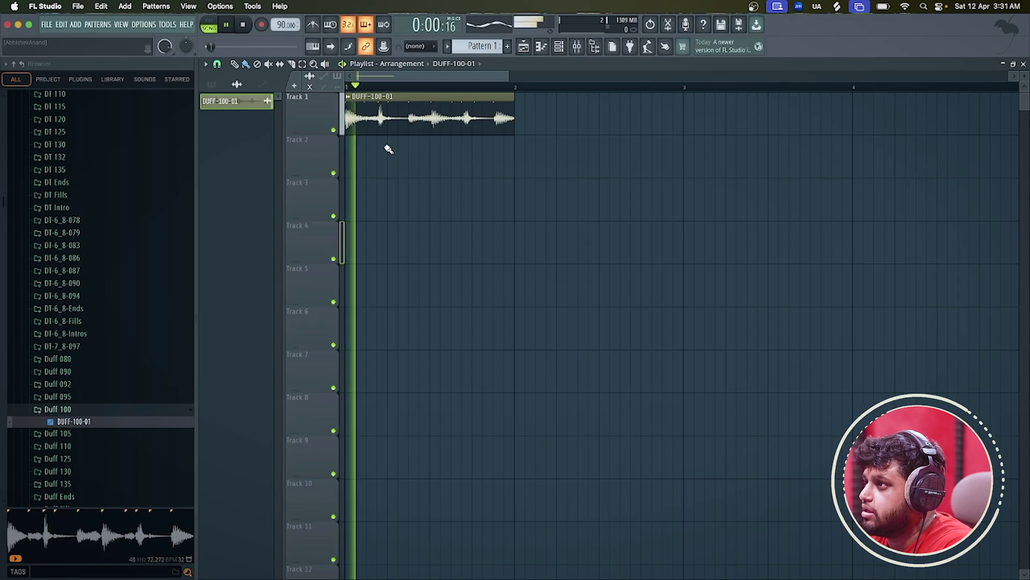
key(space)
key(space)
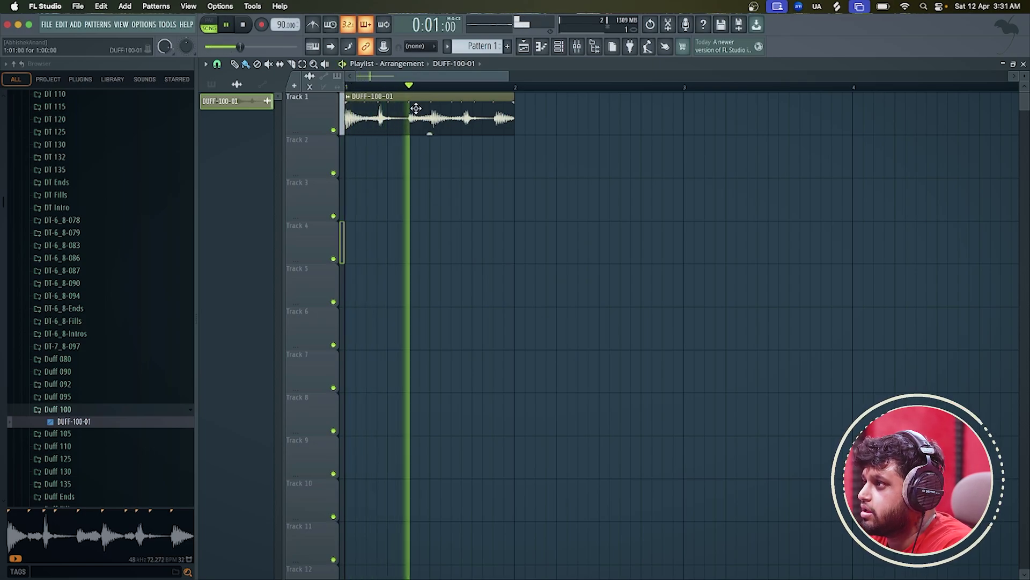
click(409, 86)
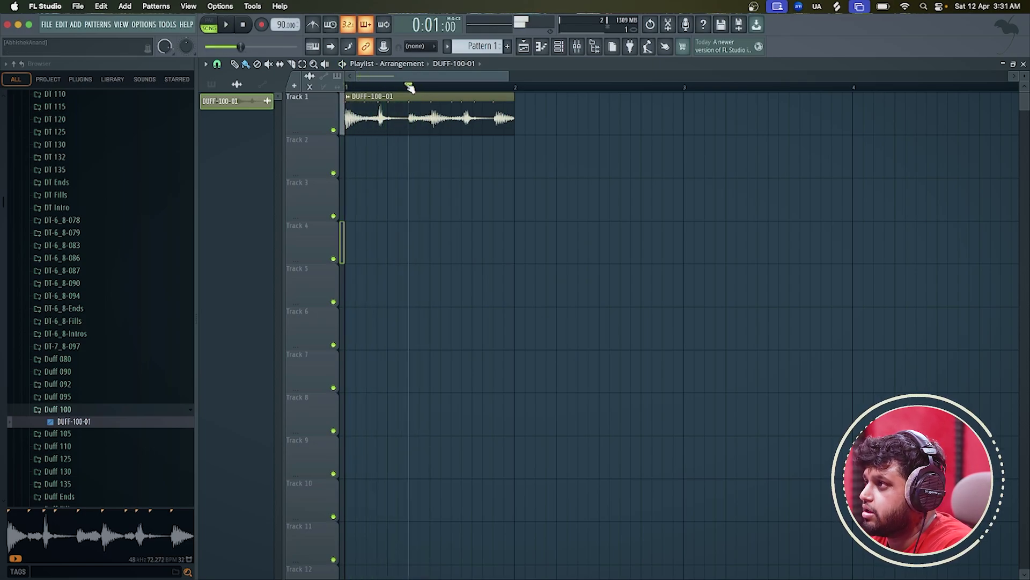
click(410, 87)
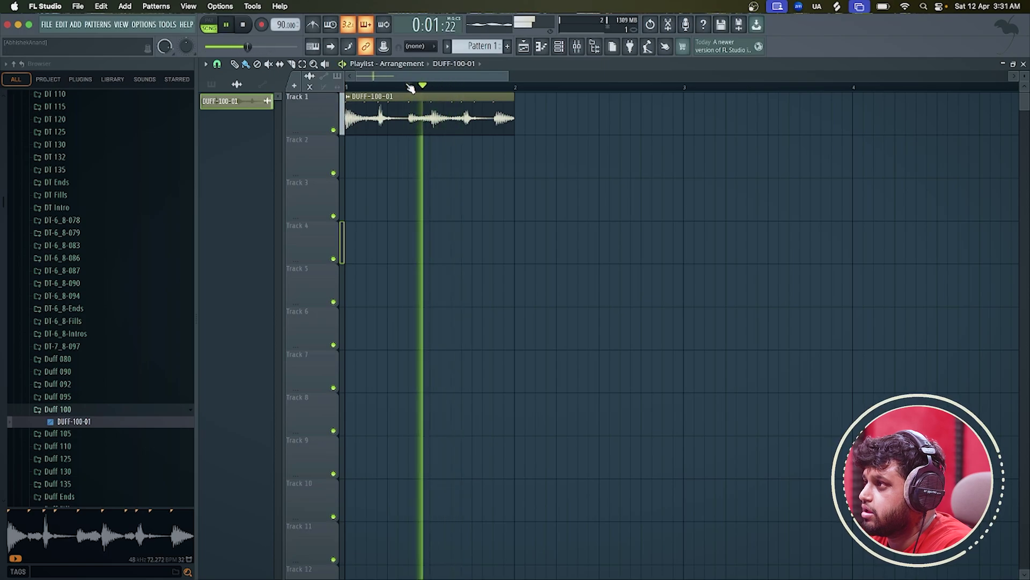
click(410, 87)
key(space)
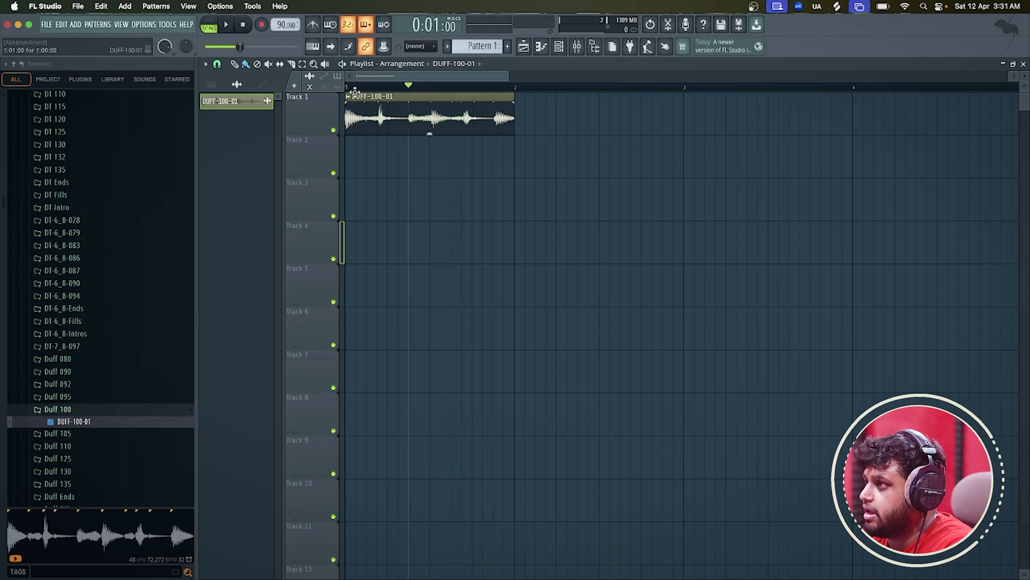
drag(355, 86, 339, 100)
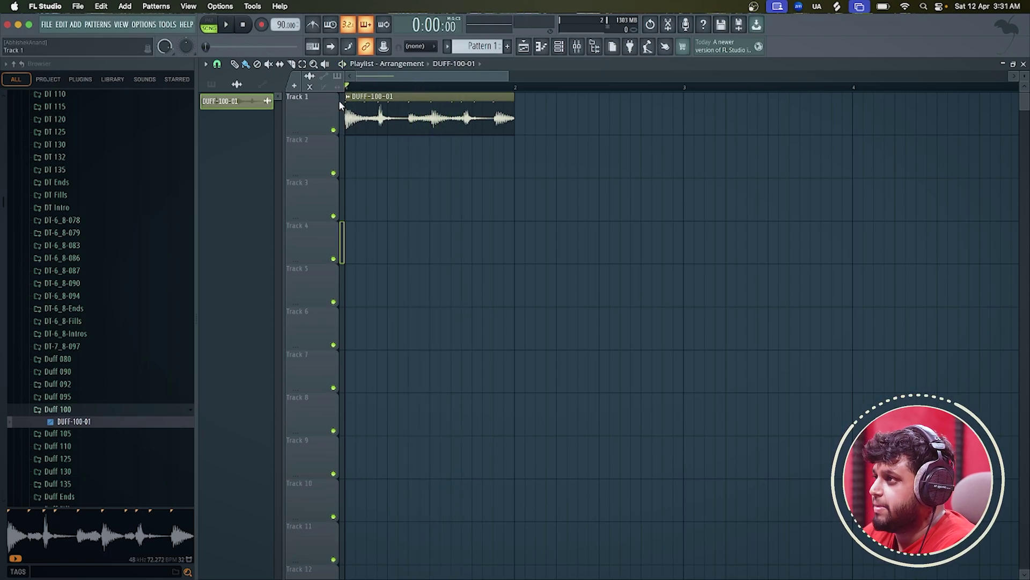
- Audition the loop's third and second main hits separately, and reset the playhead to the start of bar 1
click(410, 88)
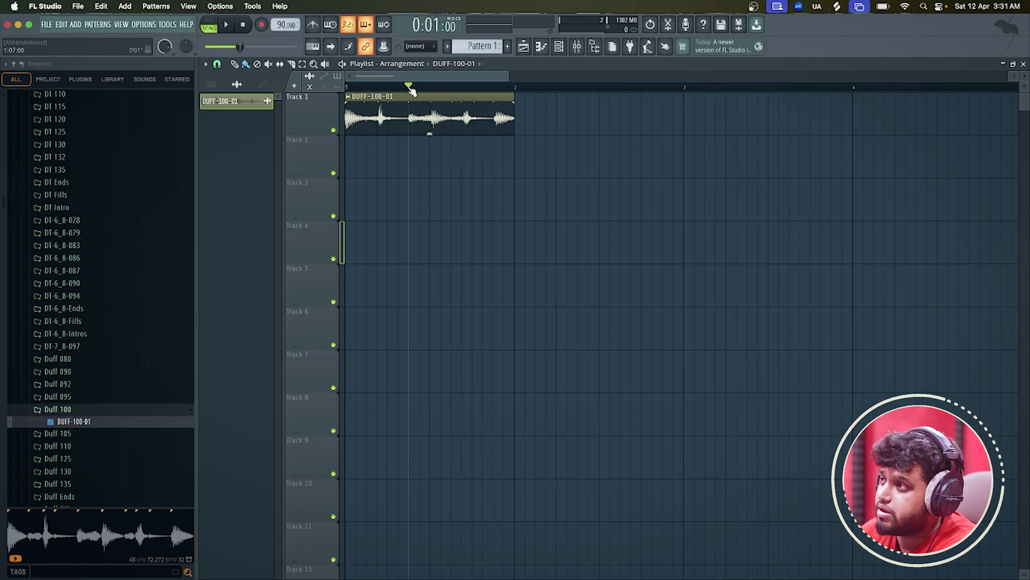
key(space)
key(space)
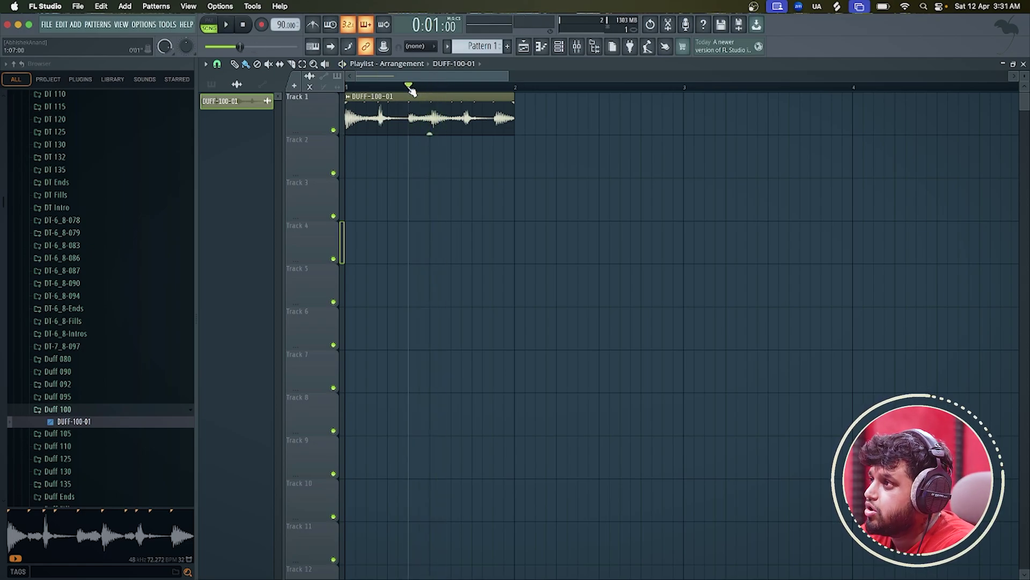
drag(409, 88, 379, 87)
key(space)
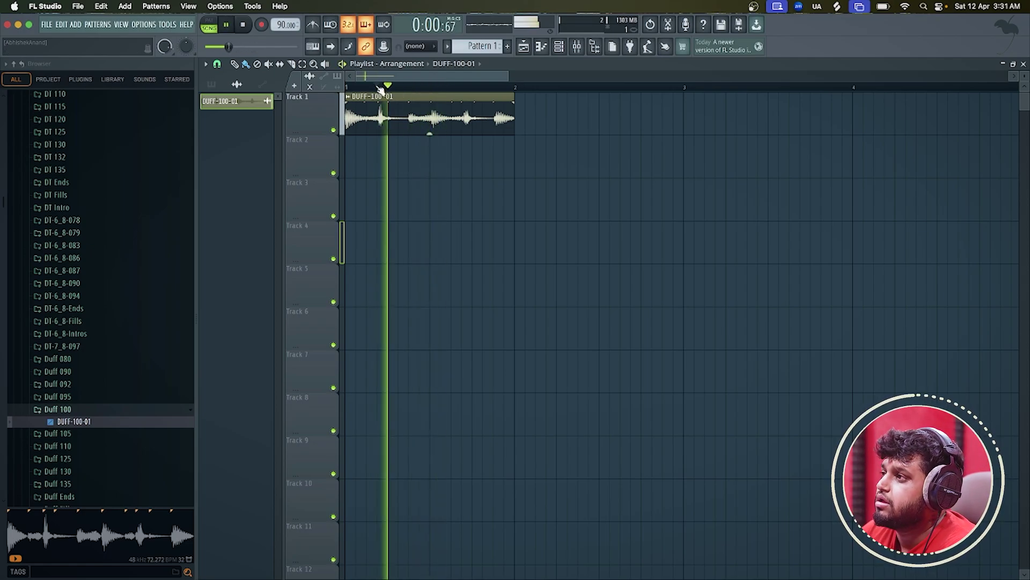
key(space)
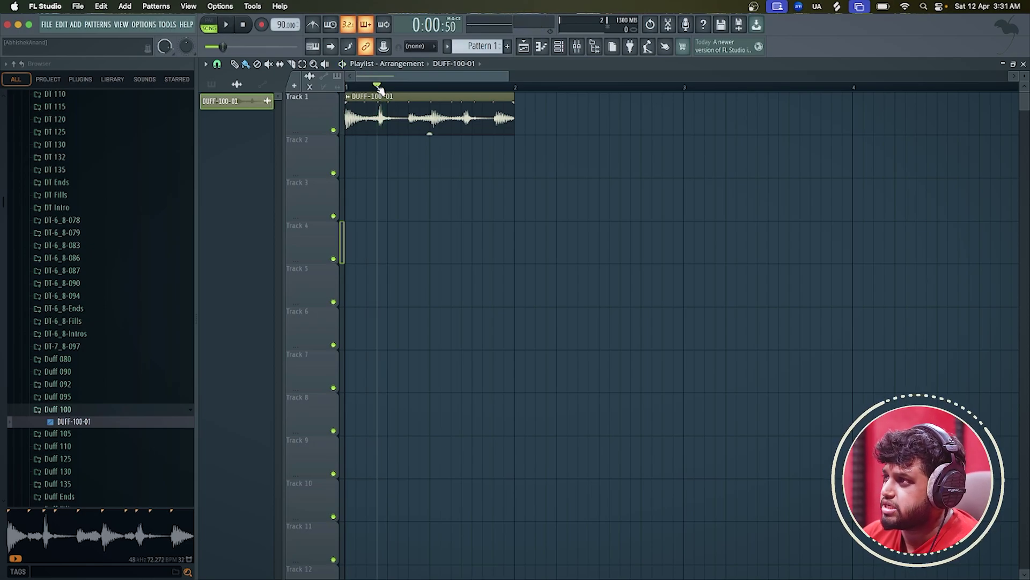
drag(379, 89, 258, 126)
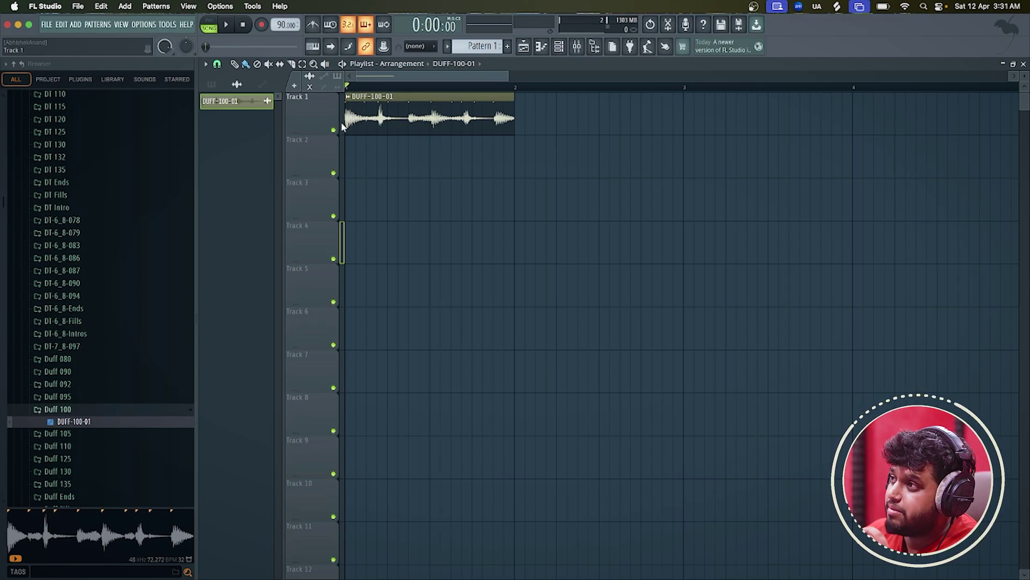
- Show all channels in the channel rack and place the 808 Kick sample at bar 1 of Track 2
click(564, 51)
click(299, 146)
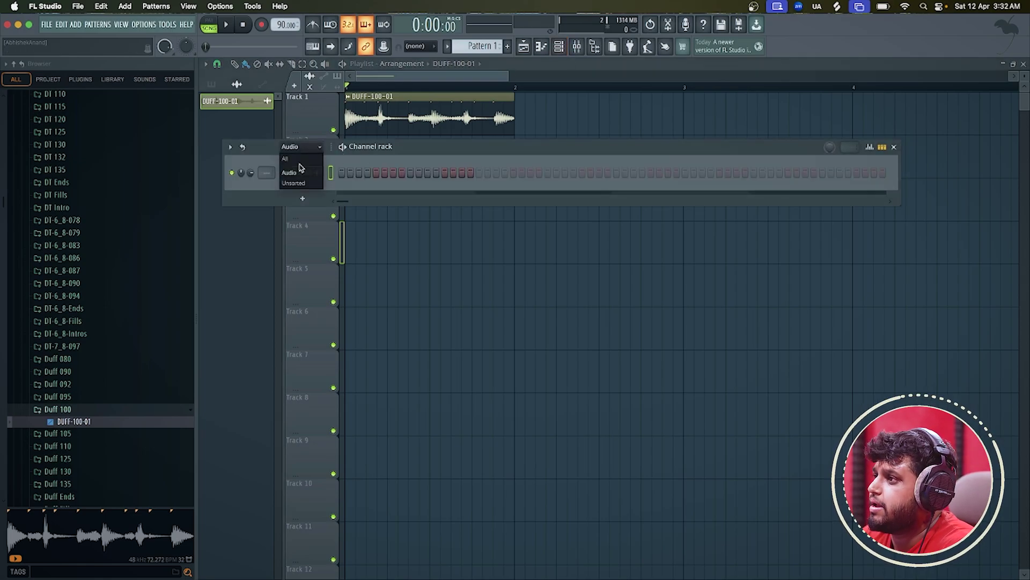
click(298, 158)
click(310, 173)
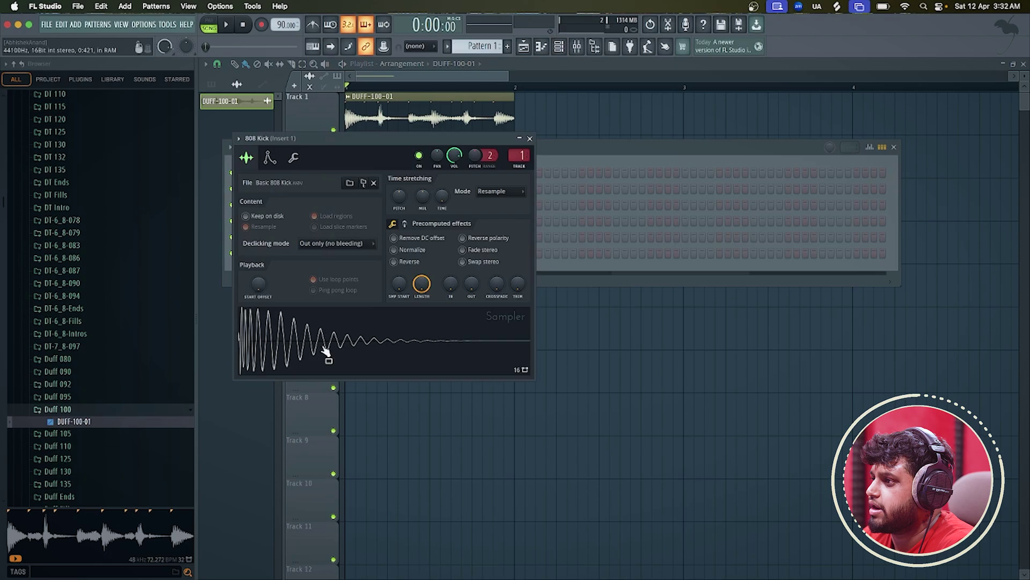
drag(326, 346, 337, 161)
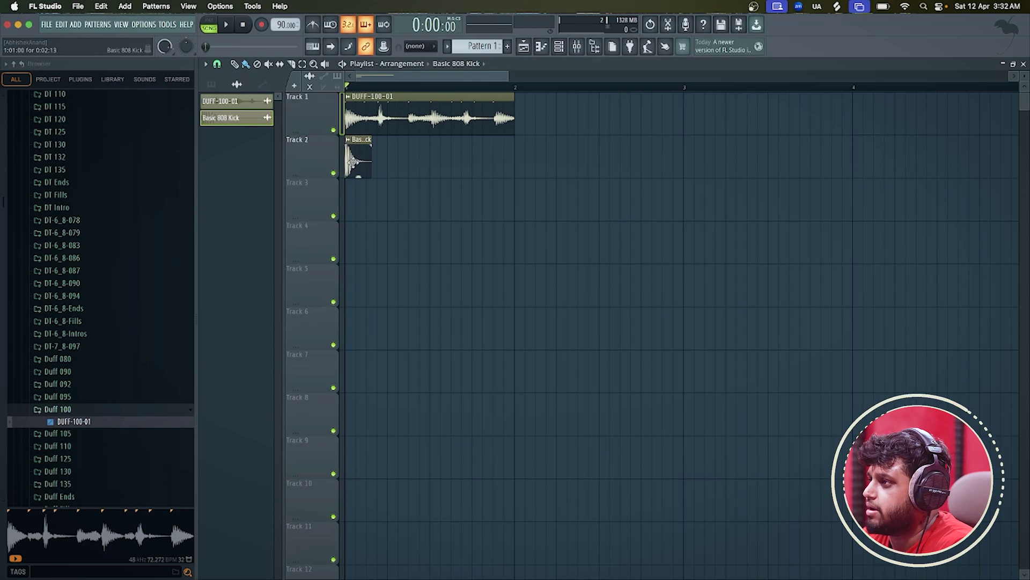
- Add 808 Kick clips on Track 2 at steps 4, 7, 11 and 15 of bar 1, shorten the last one and play them
scroll(381, 76, up, 4)
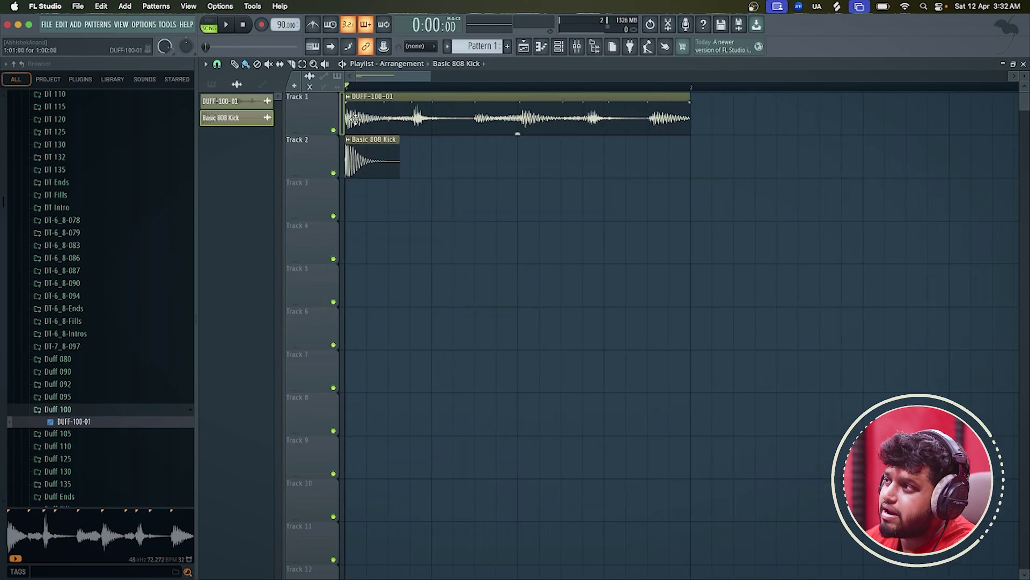
click(414, 161)
click(481, 158)
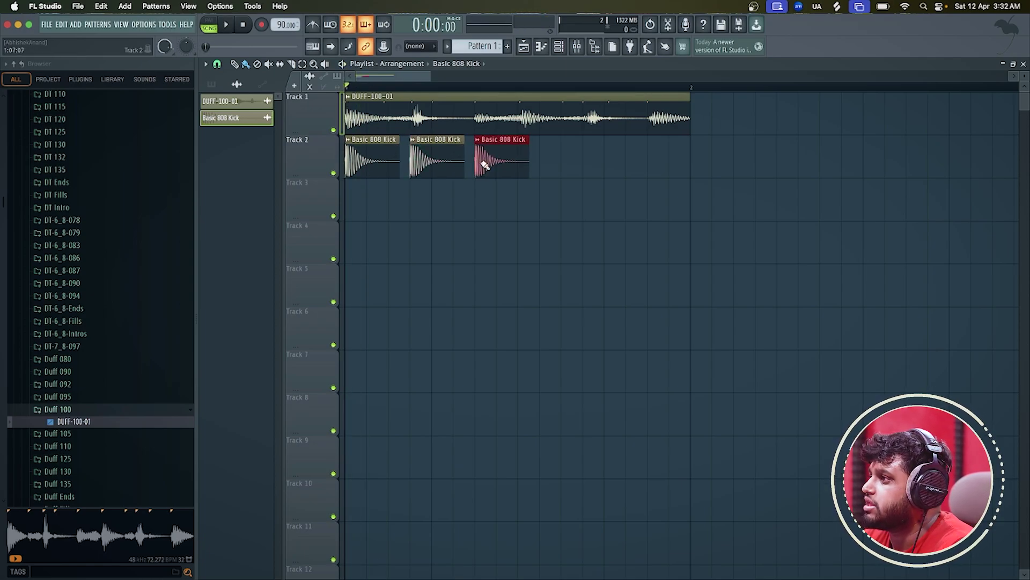
click(563, 158)
click(653, 160)
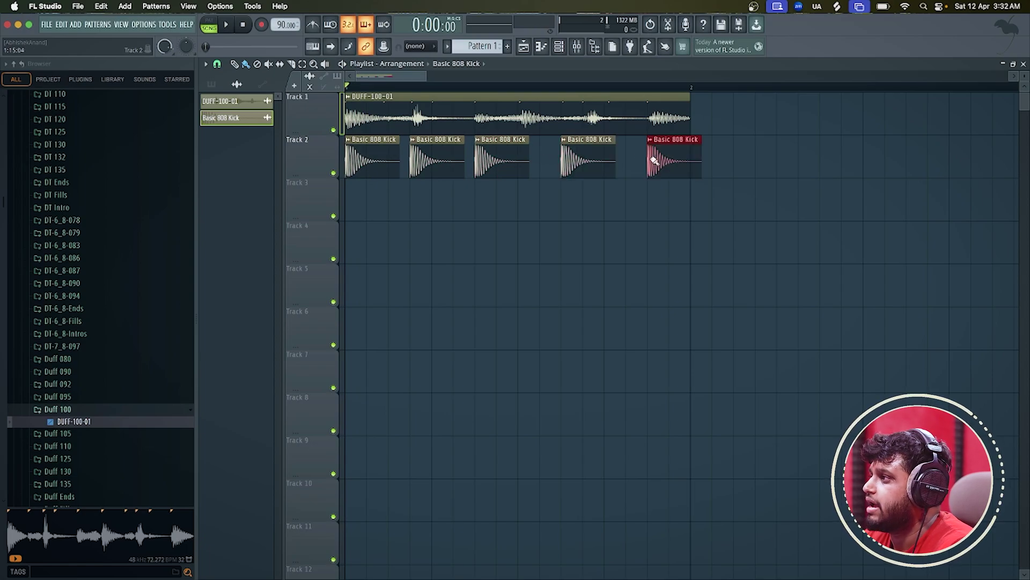
drag(703, 139, 689, 140)
key(space)
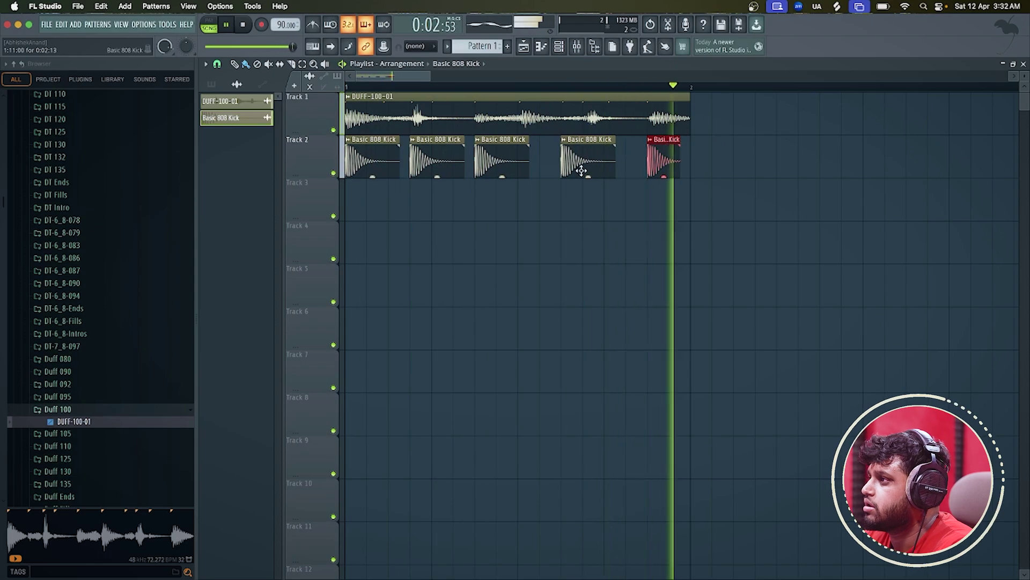
- Stop playback and delete all the Basic 808 Kick clips from Track 2
key(space)
right_click(664, 161)
right_click(588, 161)
right_click(437, 161)
right_click(374, 171)
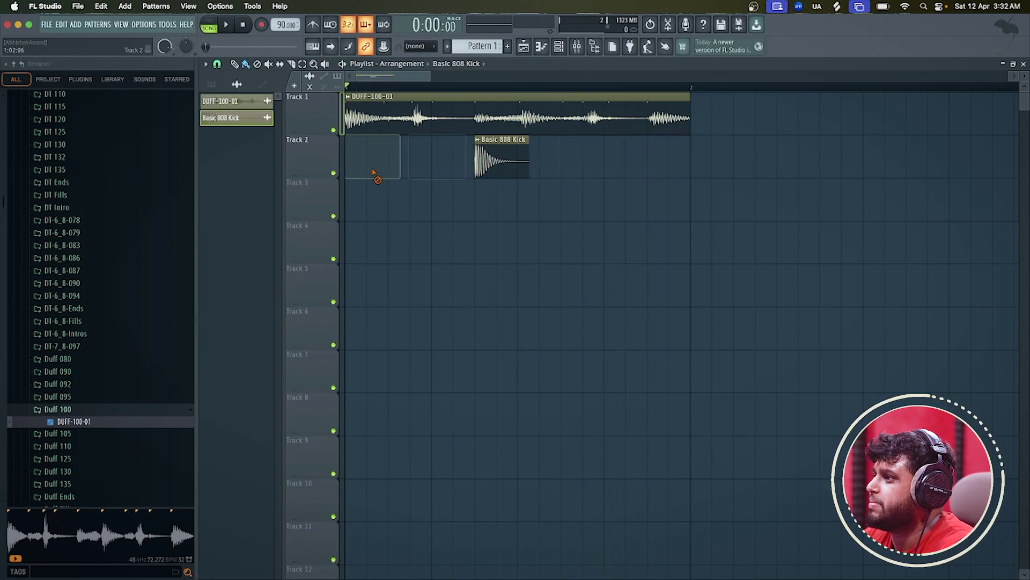
right_click(510, 172)
- Show all channels in the channel rack and program 808 Kick on steps 1, 4 and 11 and 808 Clap on steps 5 and 13
key(F6)
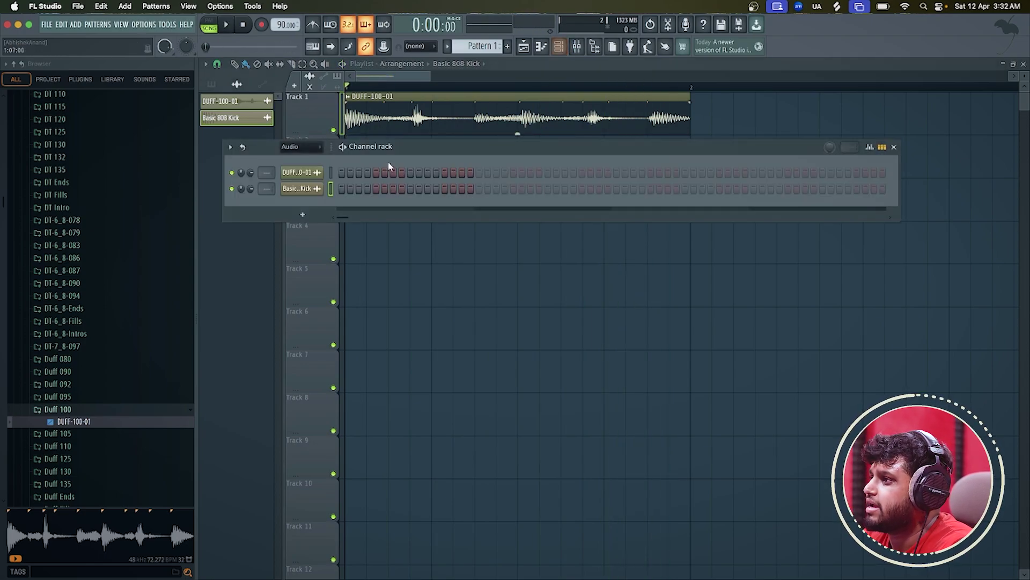
click(317, 149)
click(314, 156)
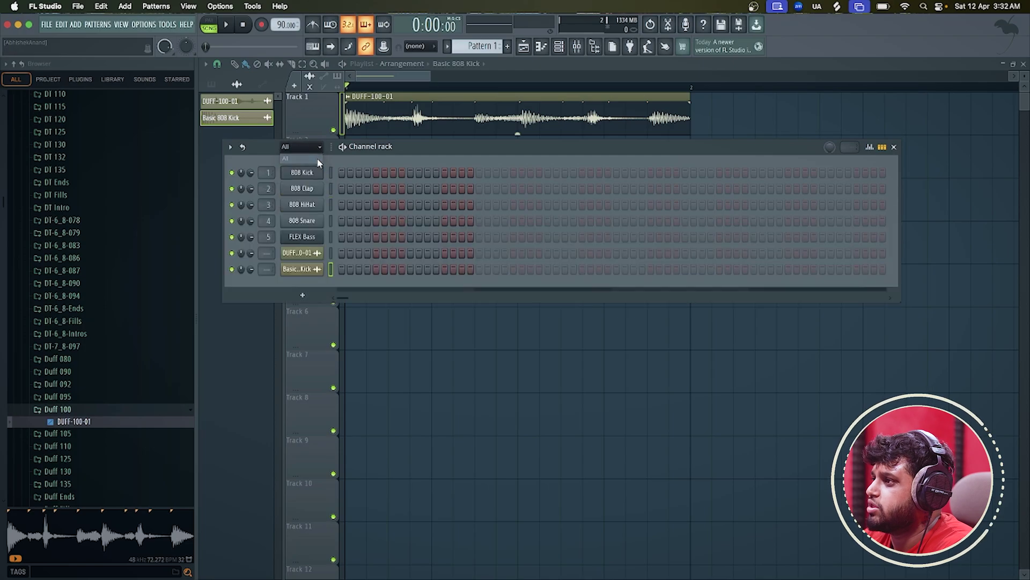
click(341, 173)
click(376, 189)
key(space)
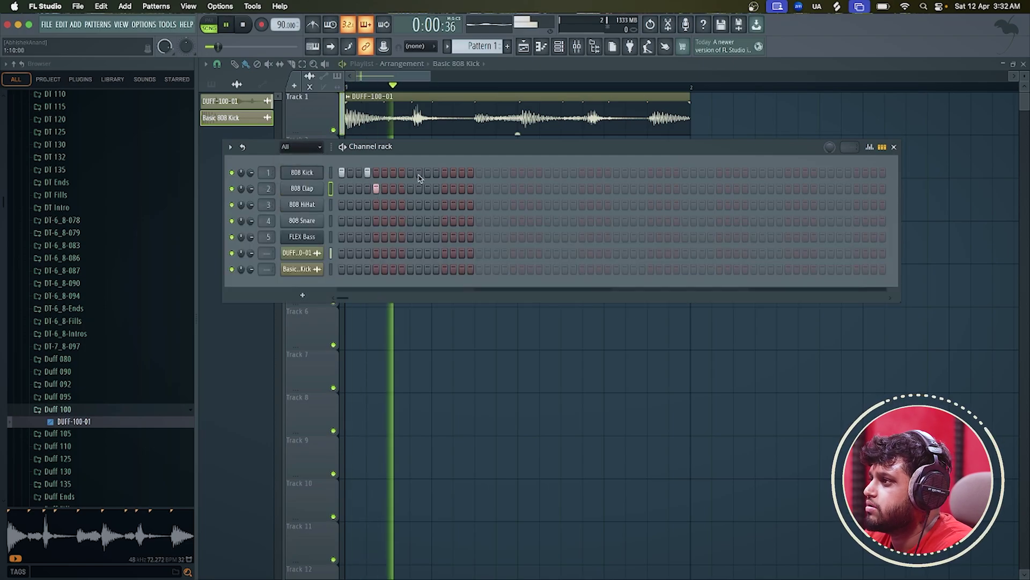
key(l)
key(space)
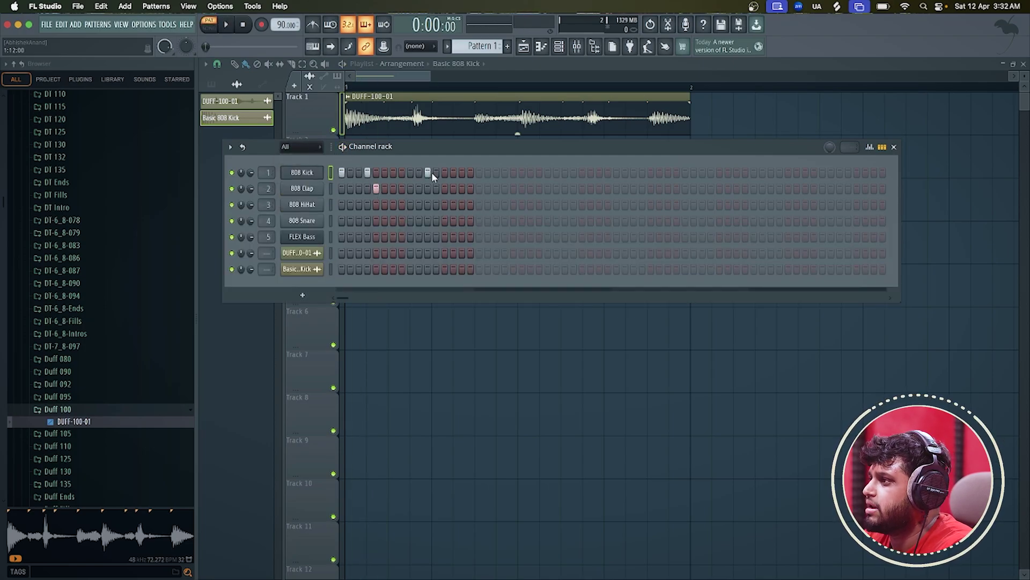
click(444, 188)
- Fill every 2 steps of the 808 HiHat channel and play Pattern 1 on its own
right_click(322, 200)
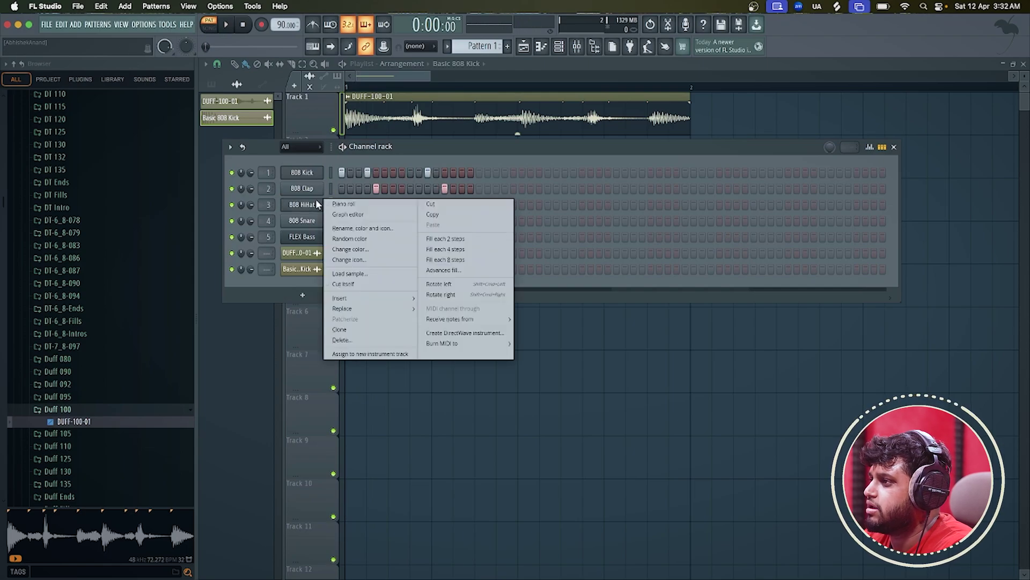
click(430, 239)
key(space)
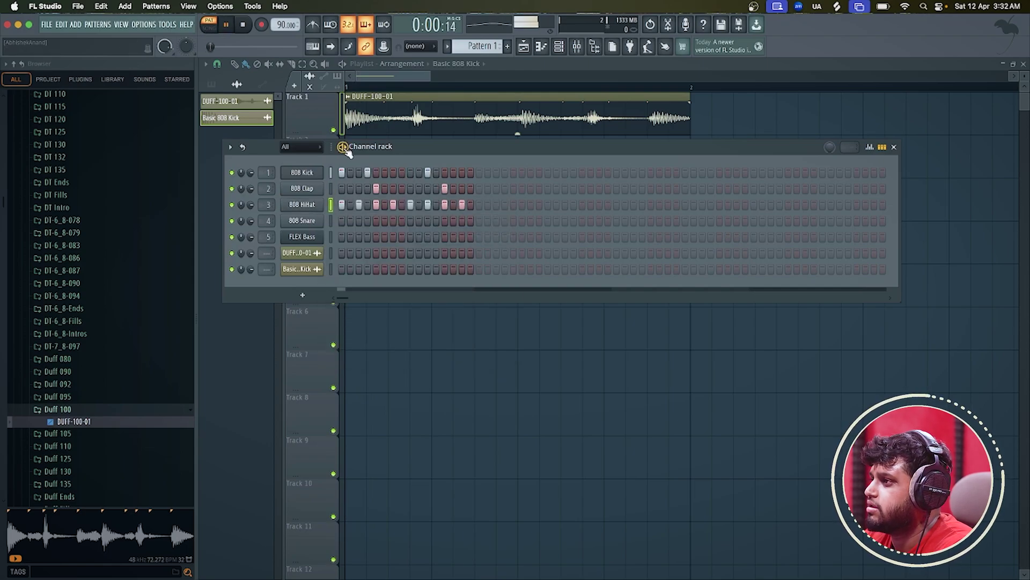
click(420, 77)
key(space)
- Place Pattern 1 at bar 1 of Track 2 and play it together with the DUFF-100-01 loop
click(400, 152)
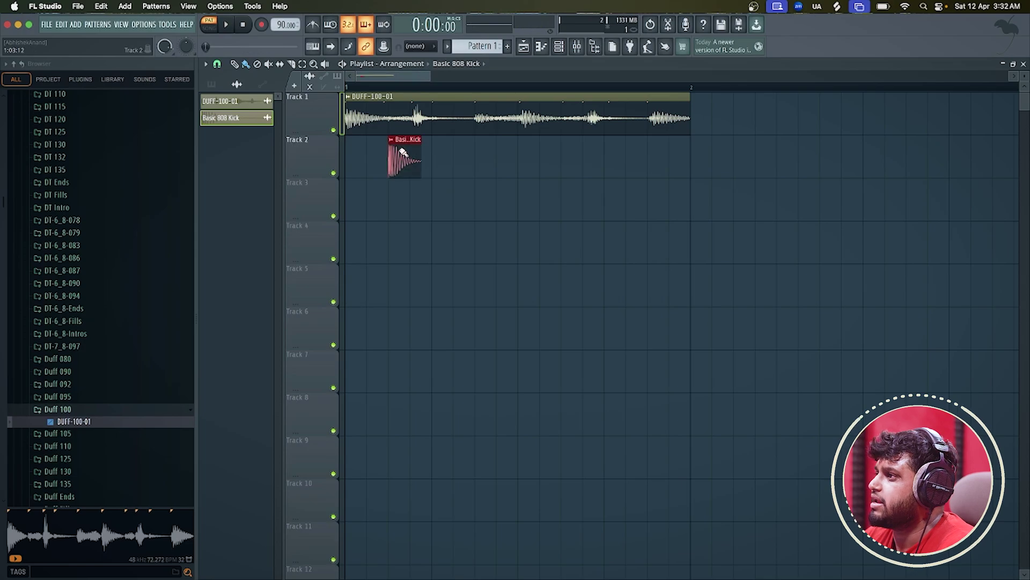
right_click(409, 150)
click(421, 131)
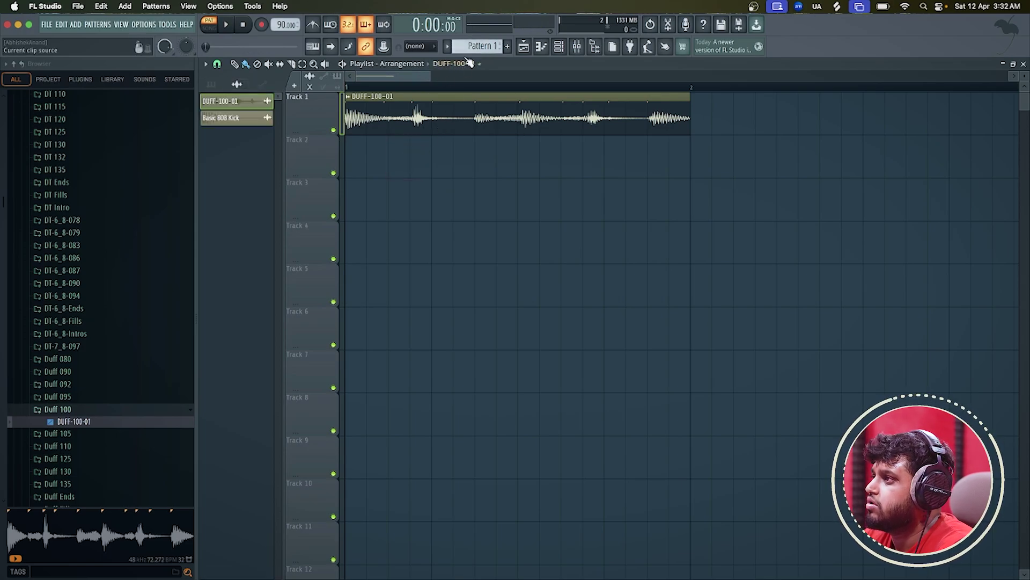
drag(444, 163, 348, 187)
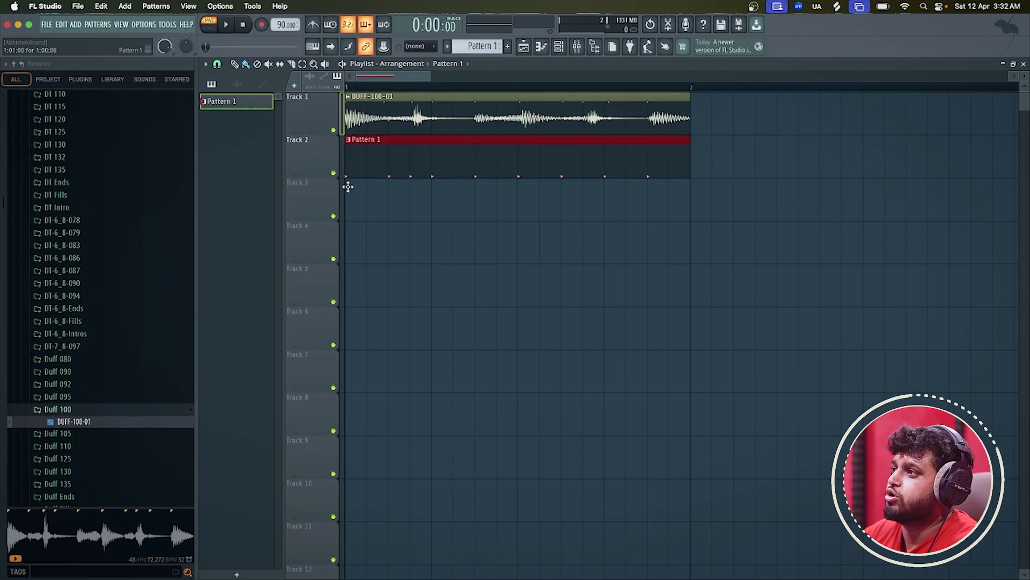
key(space)
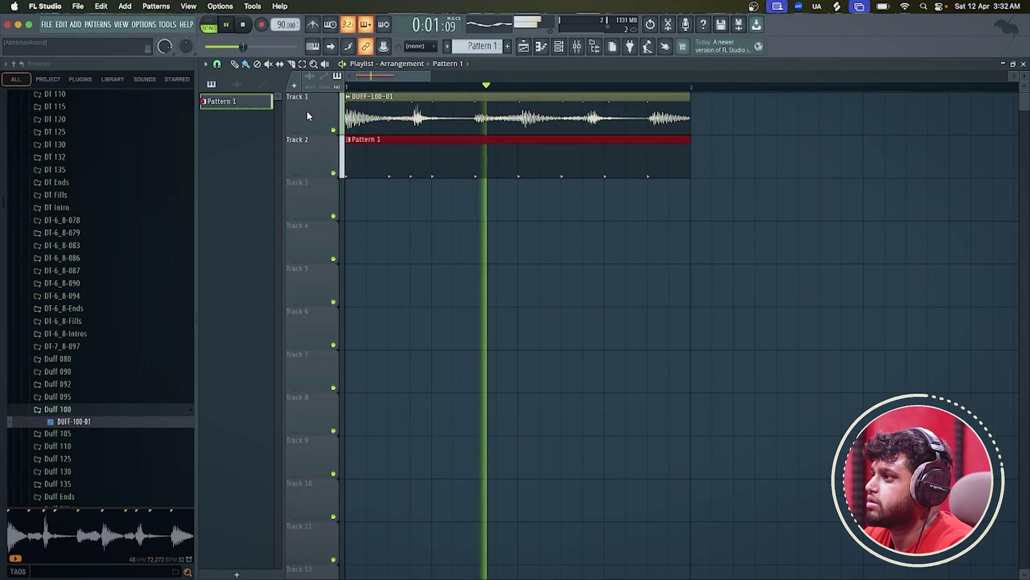
key(space)
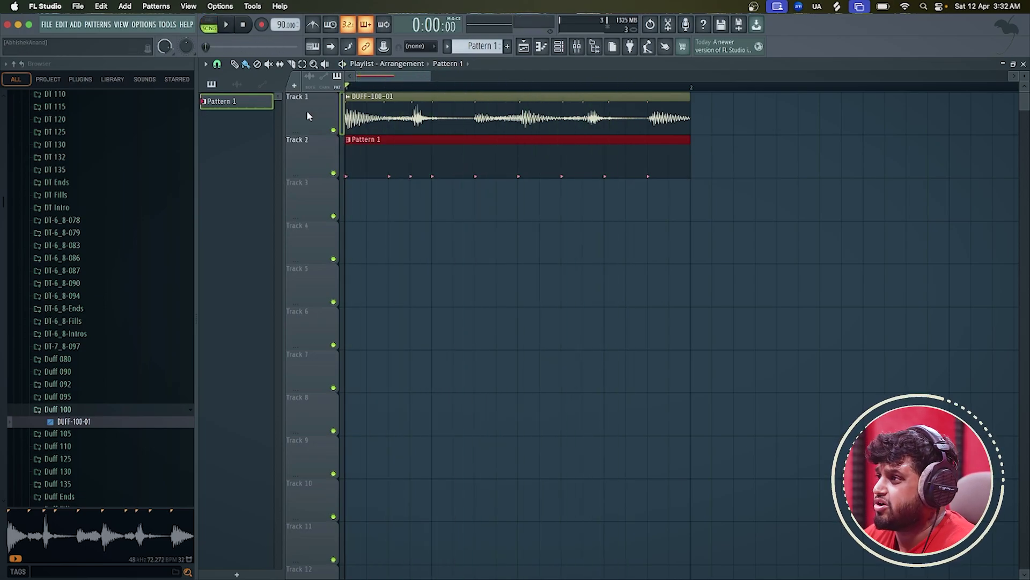
- Lower the DUFF-100-01 channel volume to 31% and play the arrangement
double_click(373, 110)
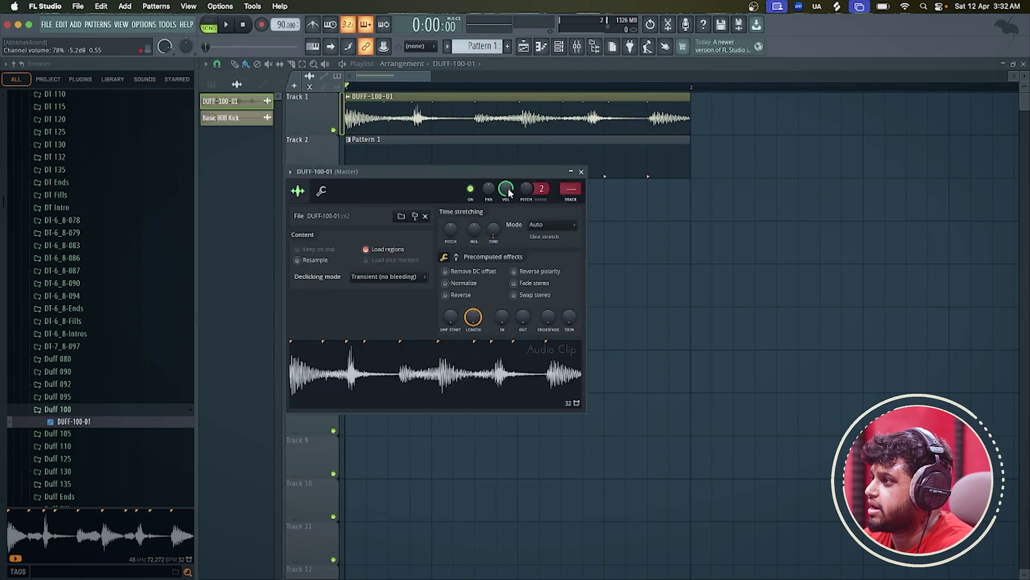
key(space)
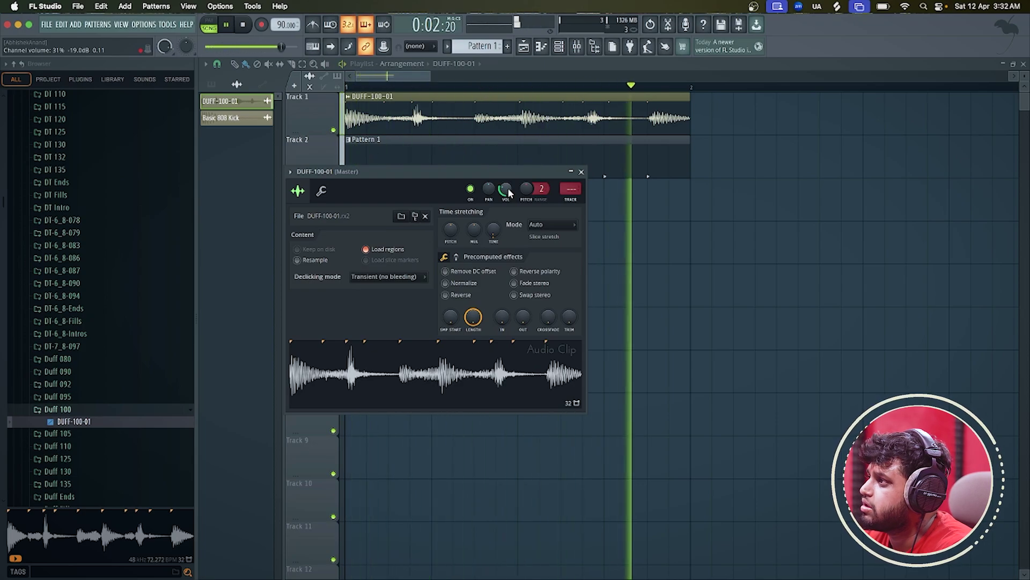
key(space)
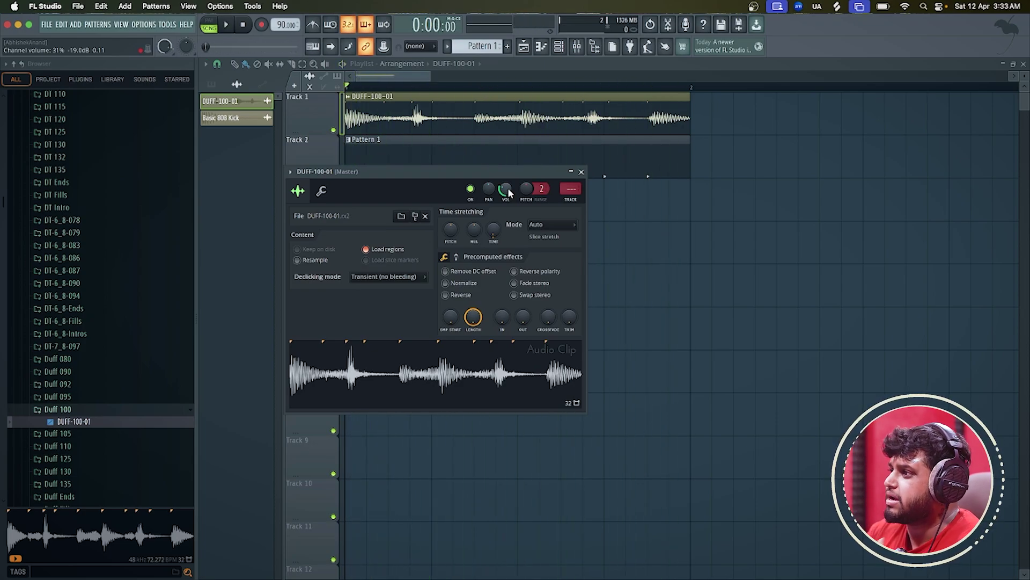
- Reset the DUFF-100-01 channel volume and delete the Pattern 1 clip from Track 2
right_click(510, 193)
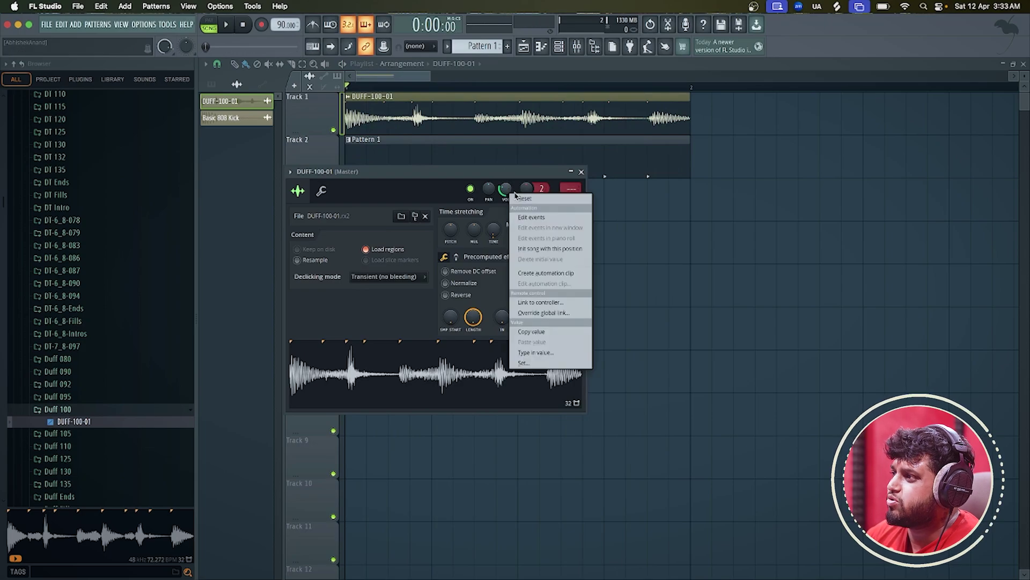
click(523, 207)
click(581, 172)
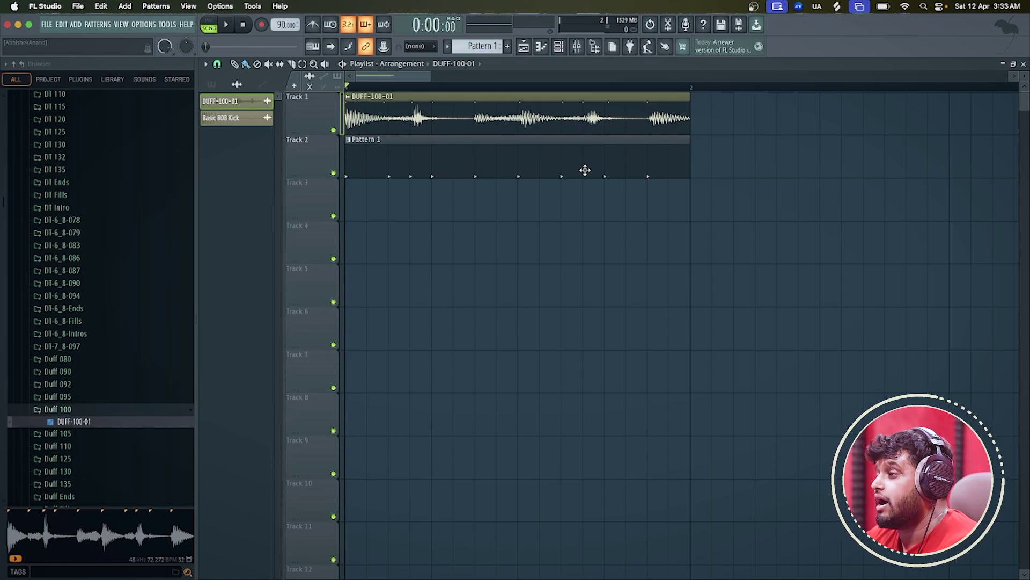
right_click(585, 170)
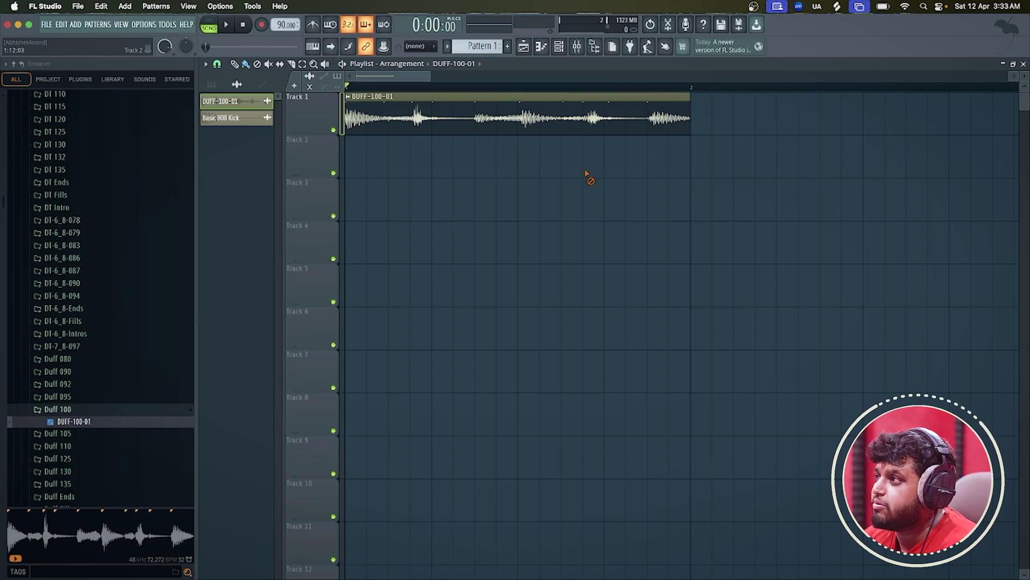
- Clear all 808 HiHat and 808 Clap steps from Pattern 1 in the channel rack
key(F6)
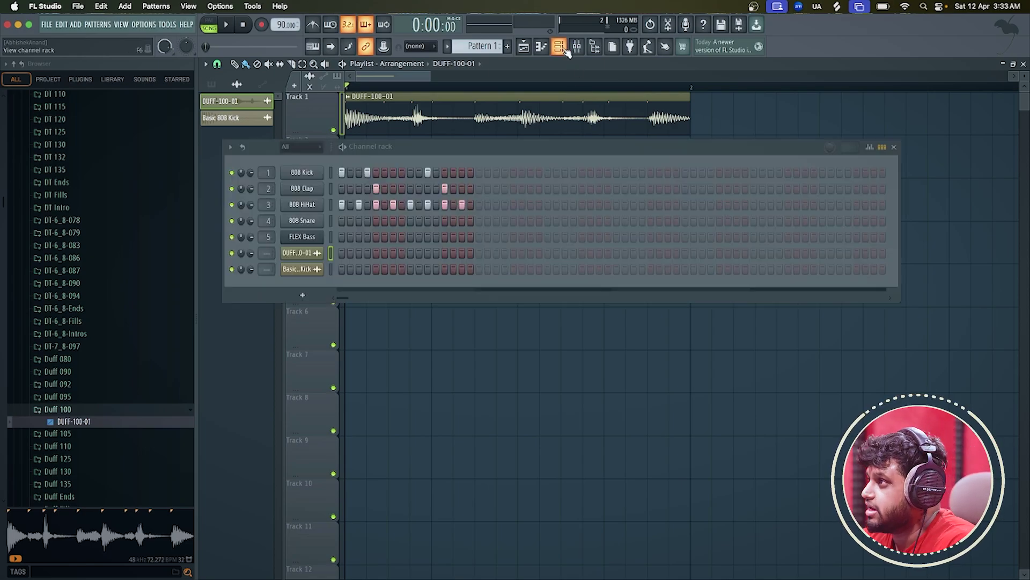
drag(345, 204, 465, 206)
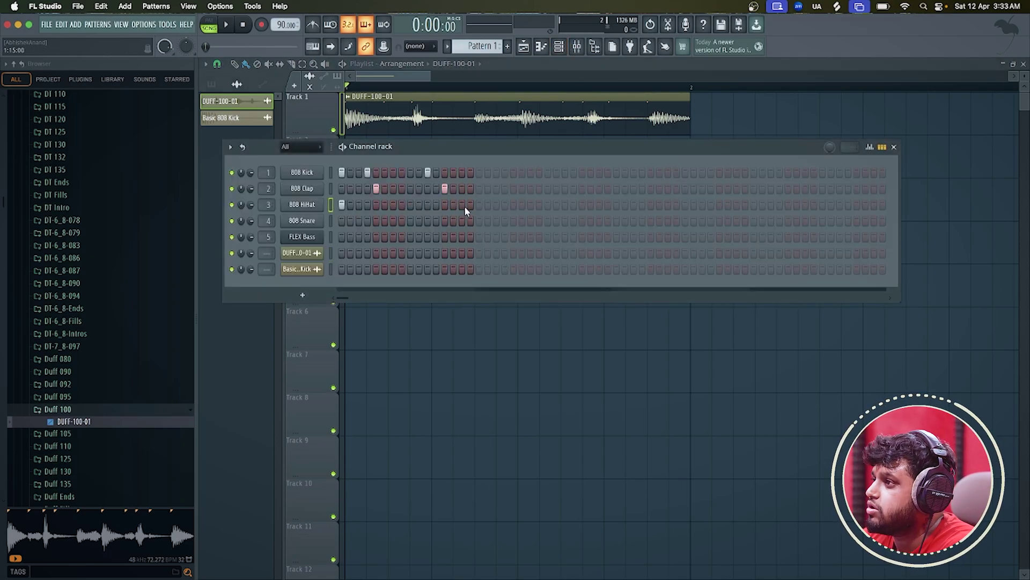
click(445, 188)
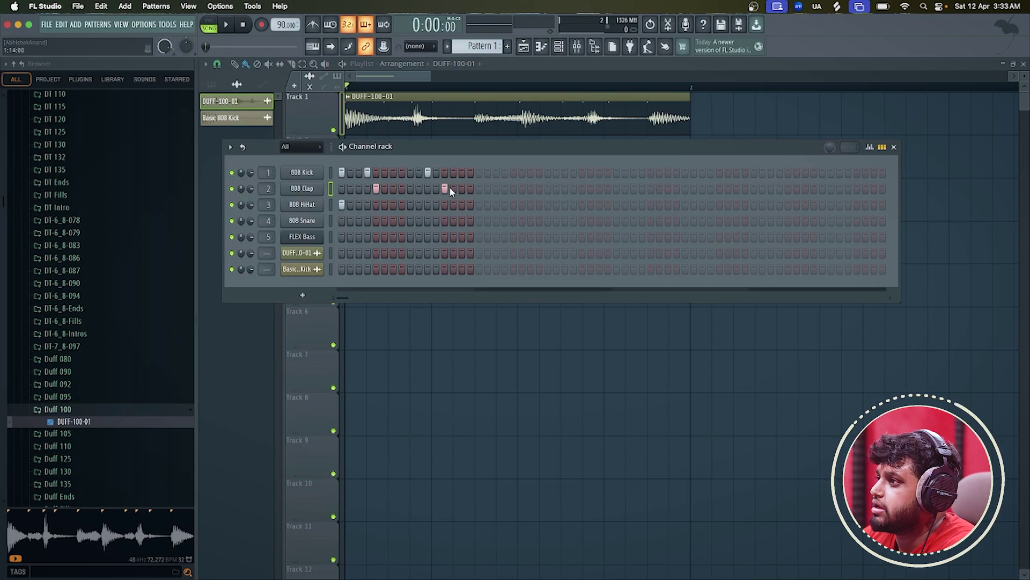
click(376, 188)
click(341, 204)
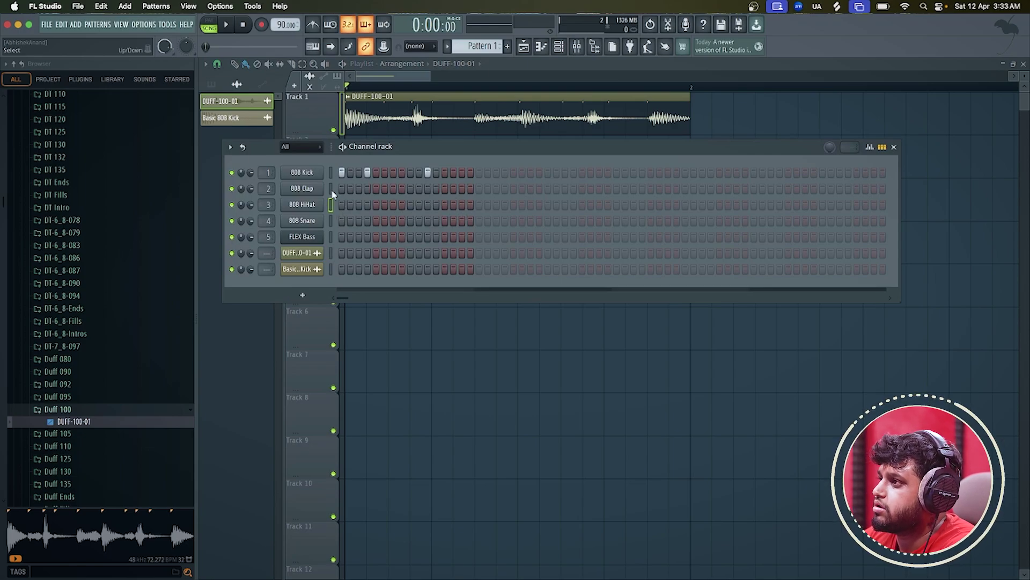
- Place the 808 Kick channel's sample at bar 1 of Track 3 and add a shortened copy at step 7
click(302, 172)
drag(301, 343, 367, 208)
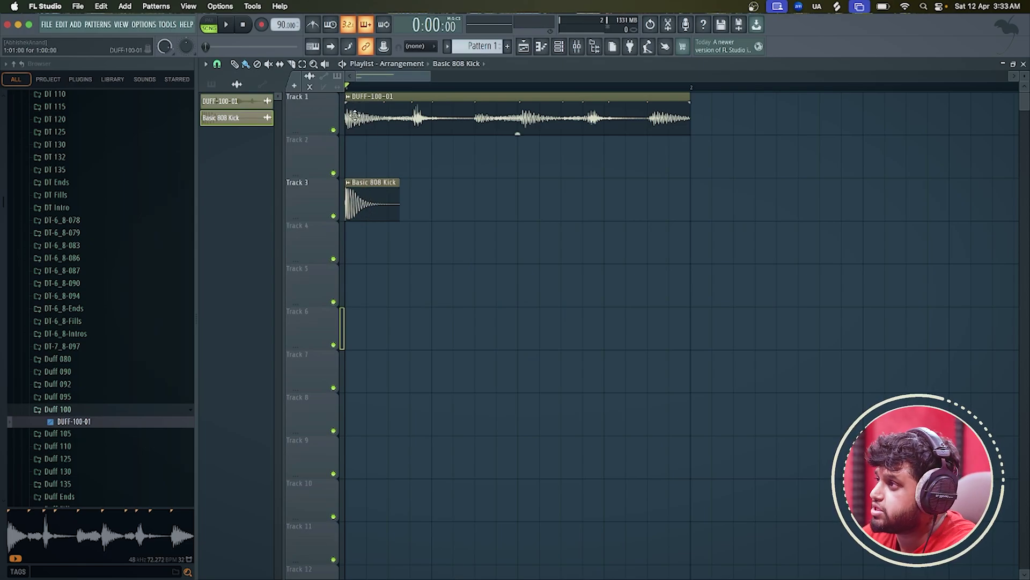
click(477, 200)
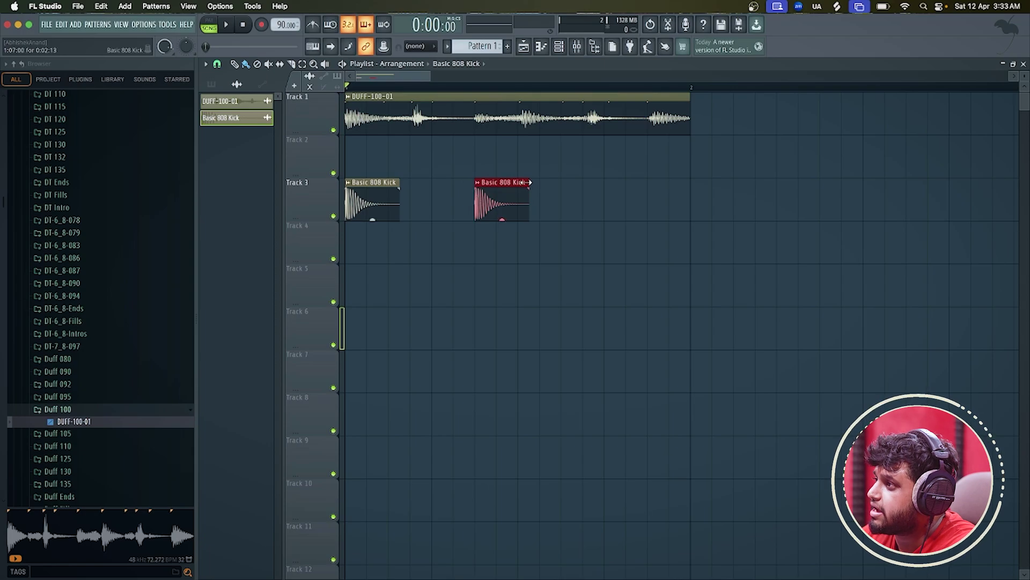
drag(529, 182, 508, 183)
click(358, 231)
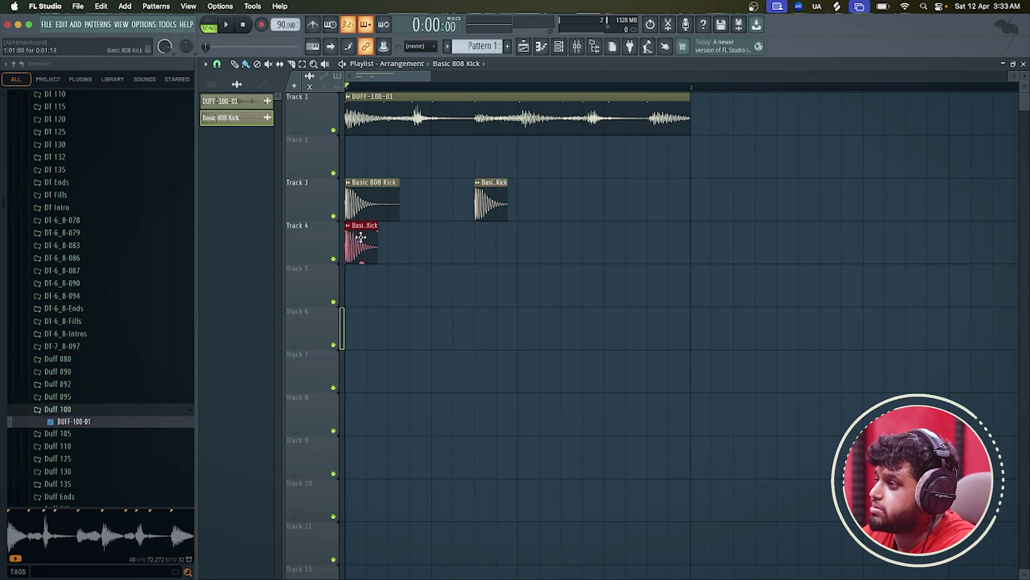
right_click(361, 237)
- Add a full-length Basic 808 Kick clip at step 9 and a shortened one at step 15 on Track 3, and play the arrangement
click(524, 199)
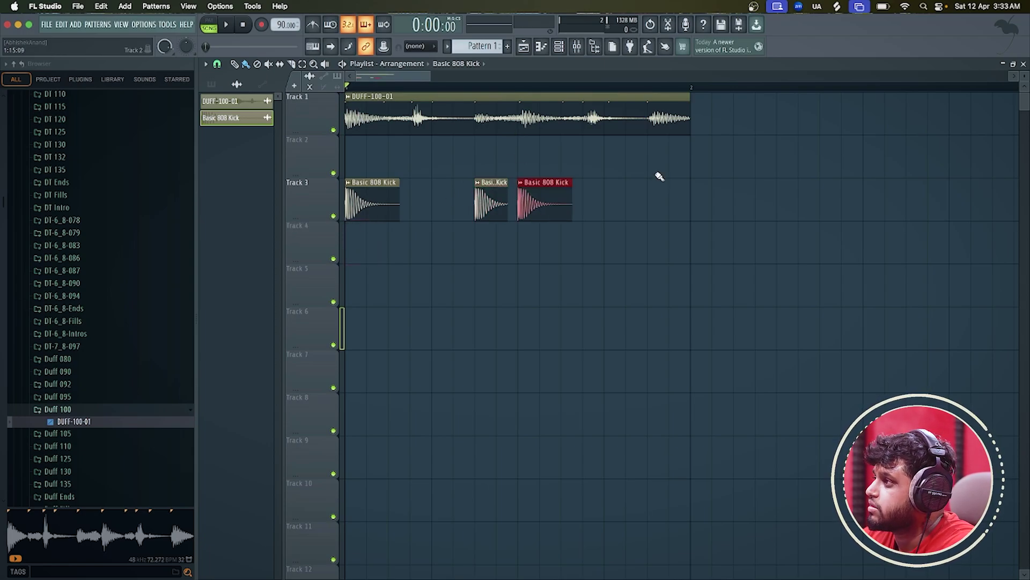
key(space)
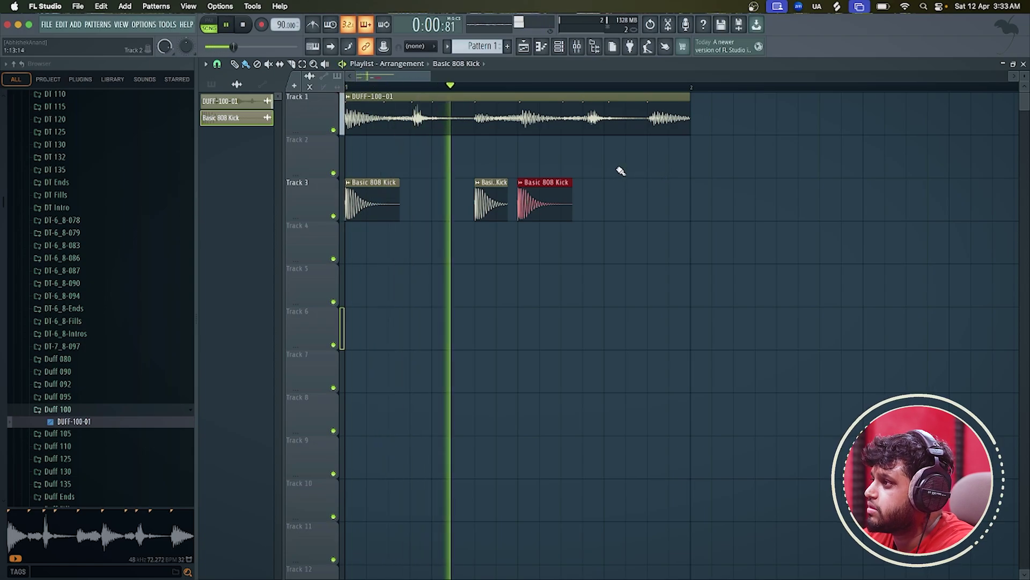
key(space)
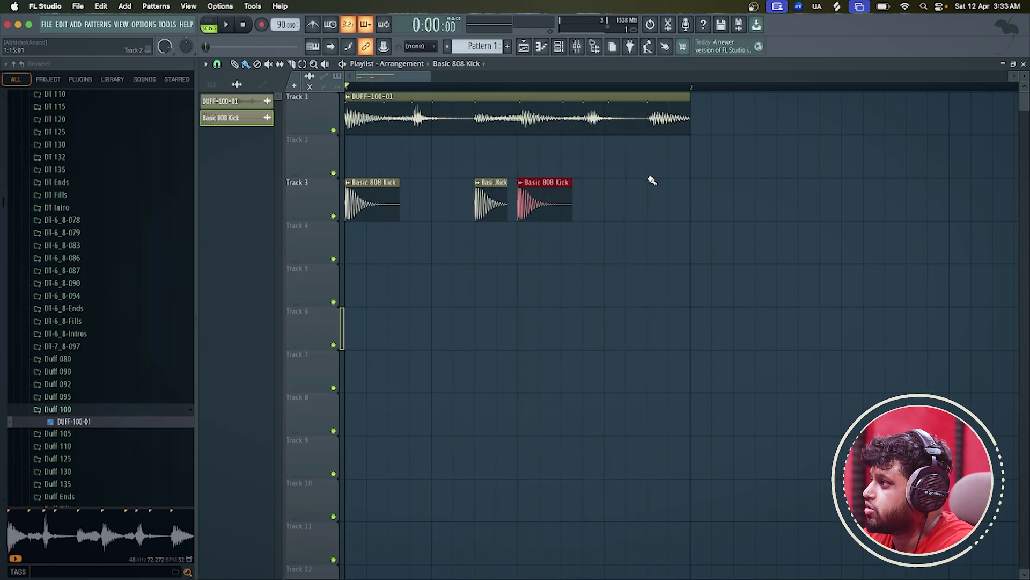
click(652, 192)
key(space)
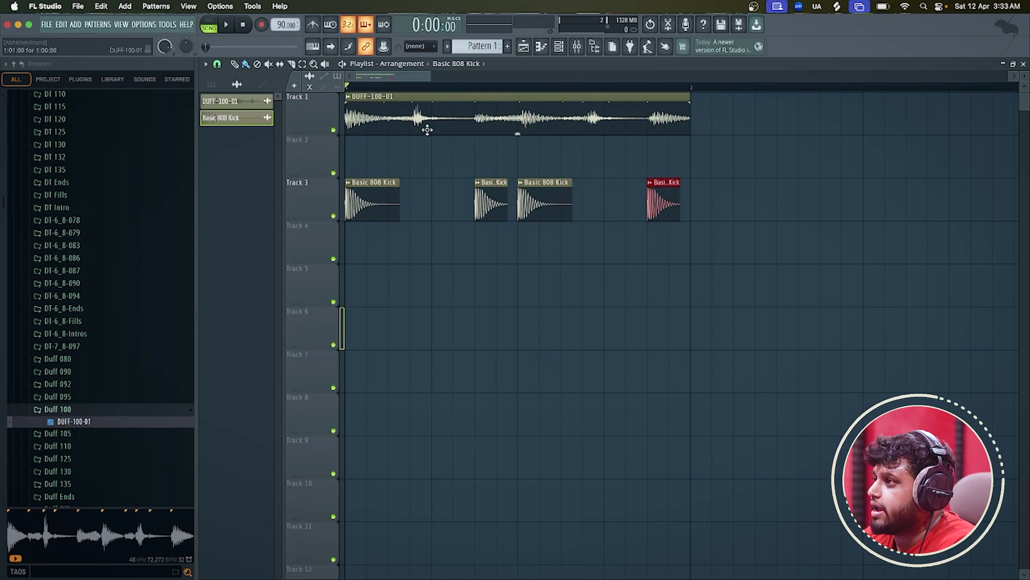
- Audition the arrangement from step 4 and place the 808 Snare channel's sample on Track 5 at steps 4 and 12
click(412, 85)
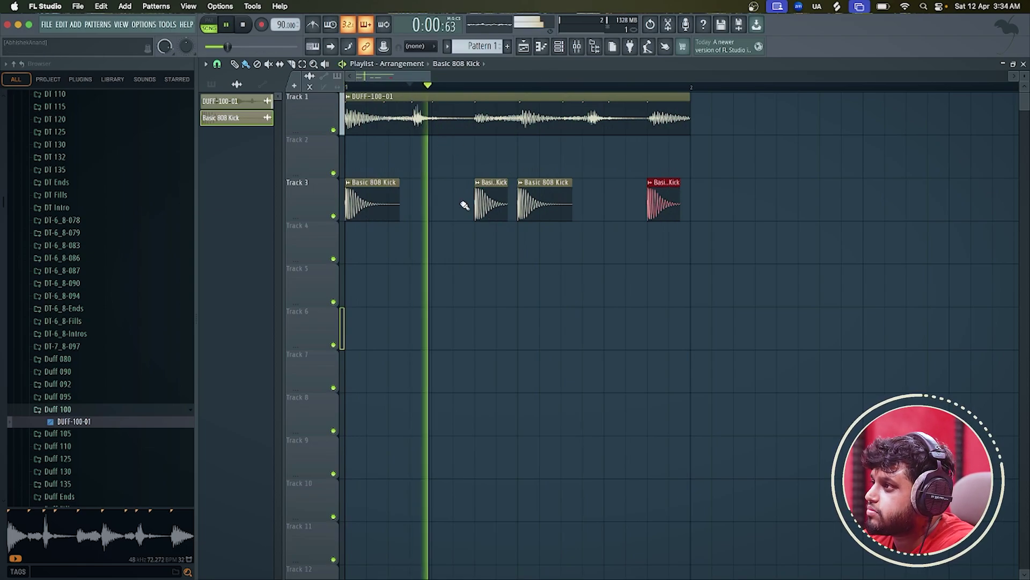
key(space)
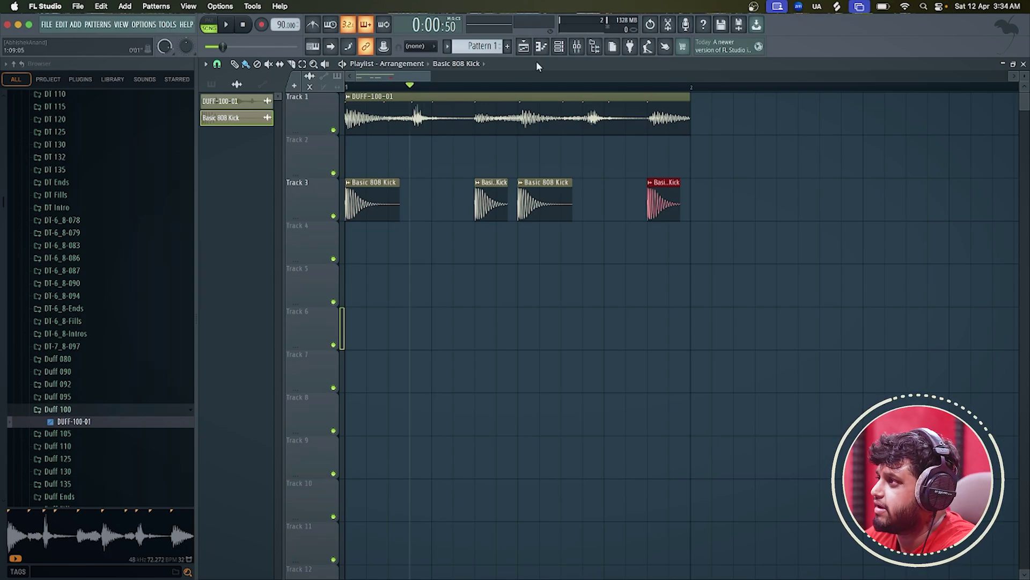
key(F6)
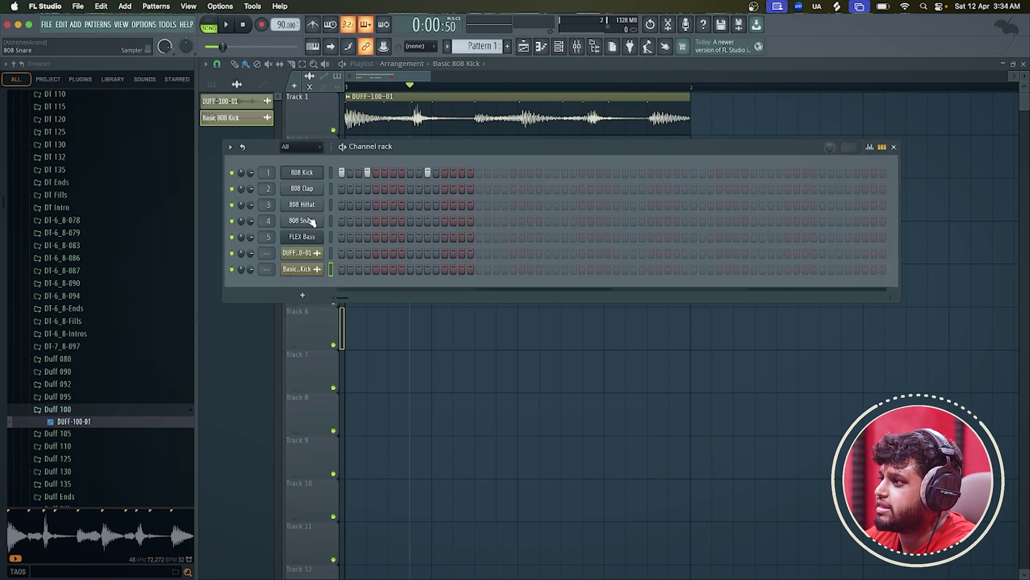
click(311, 220)
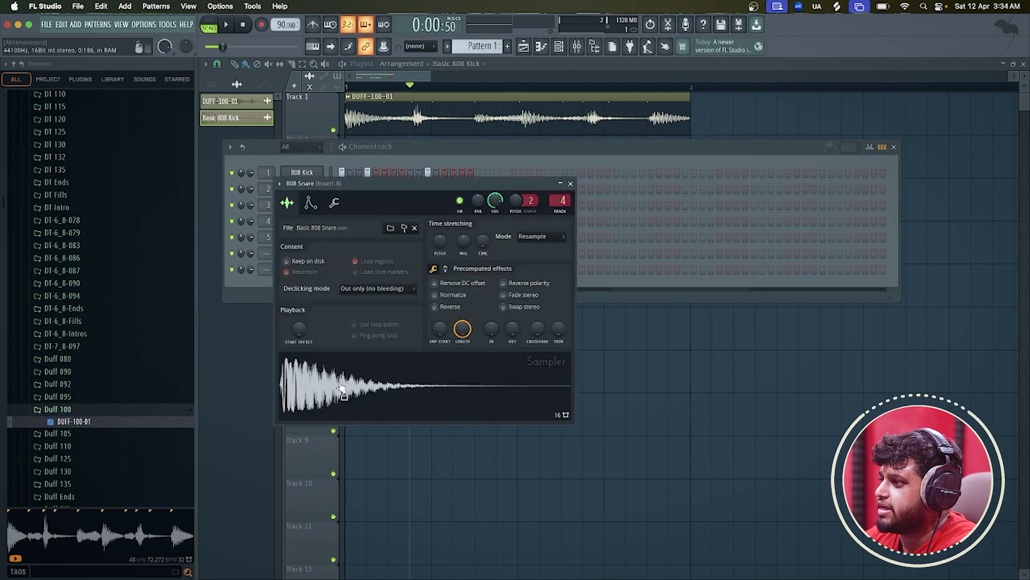
drag(341, 389, 431, 269)
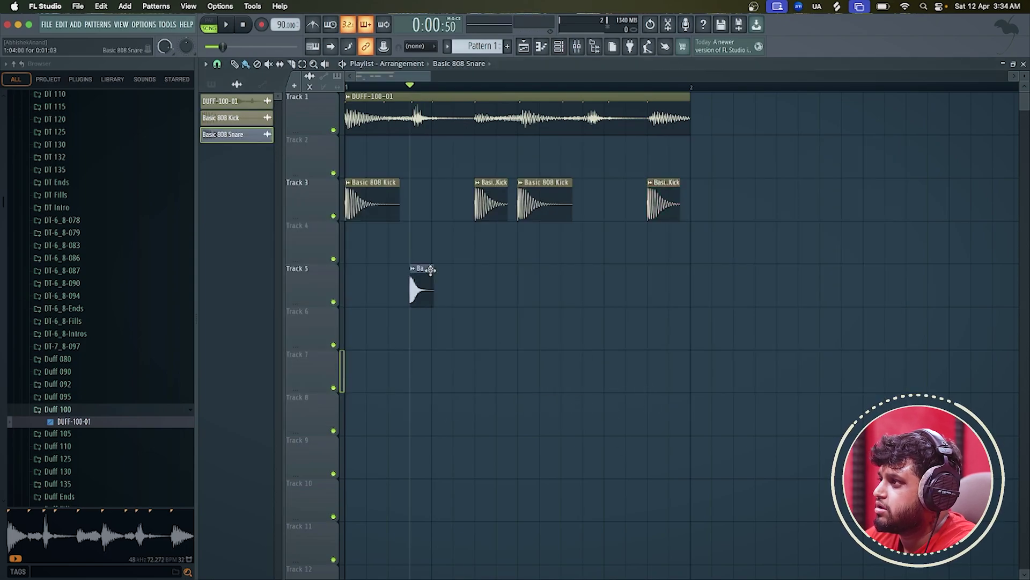
click(585, 274)
key(space)
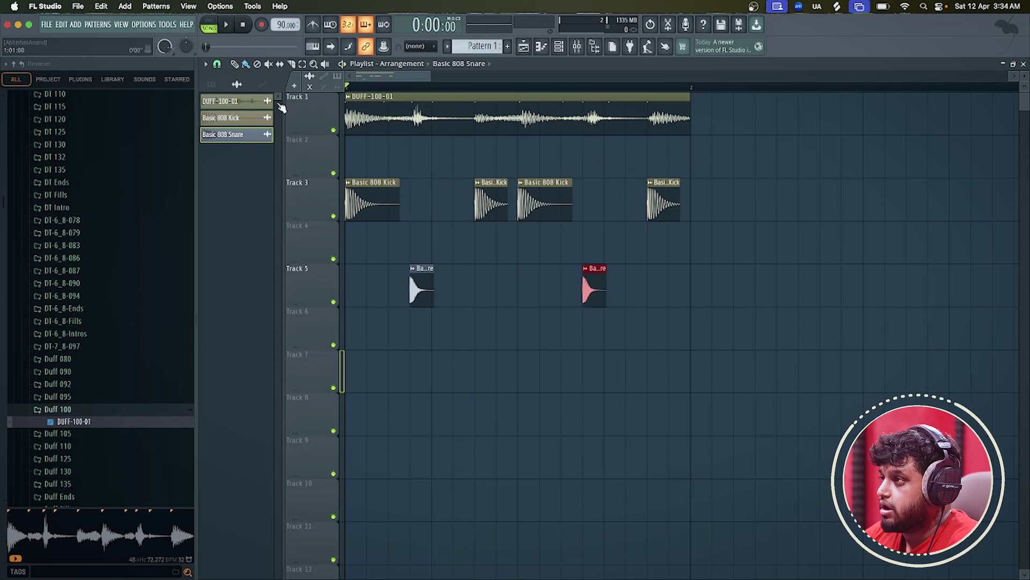
- Open the first Basic 808 Snare clip's channel settings, play the arrangement briefly, and close the settings
double_click(421, 290)
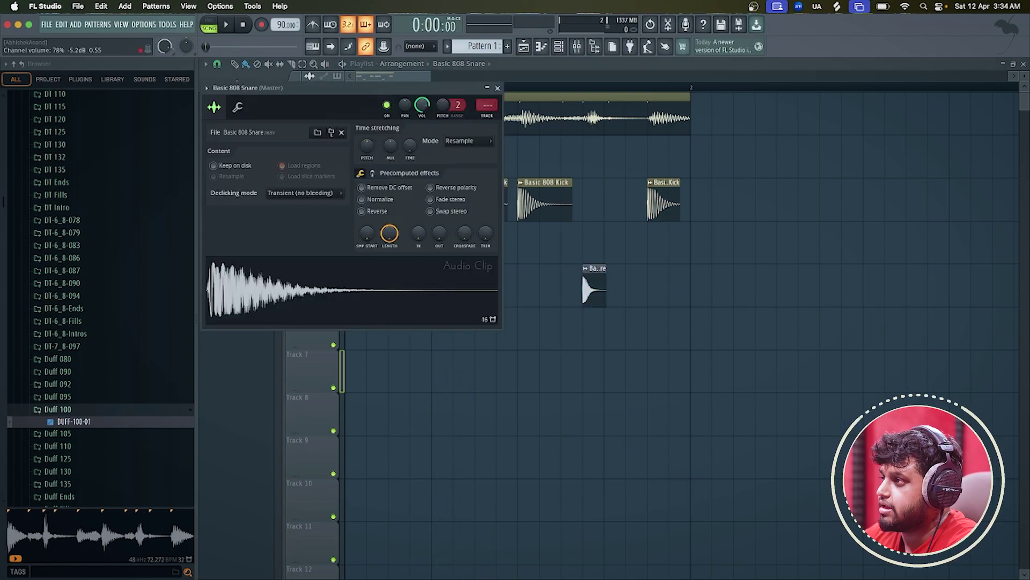
key(space)
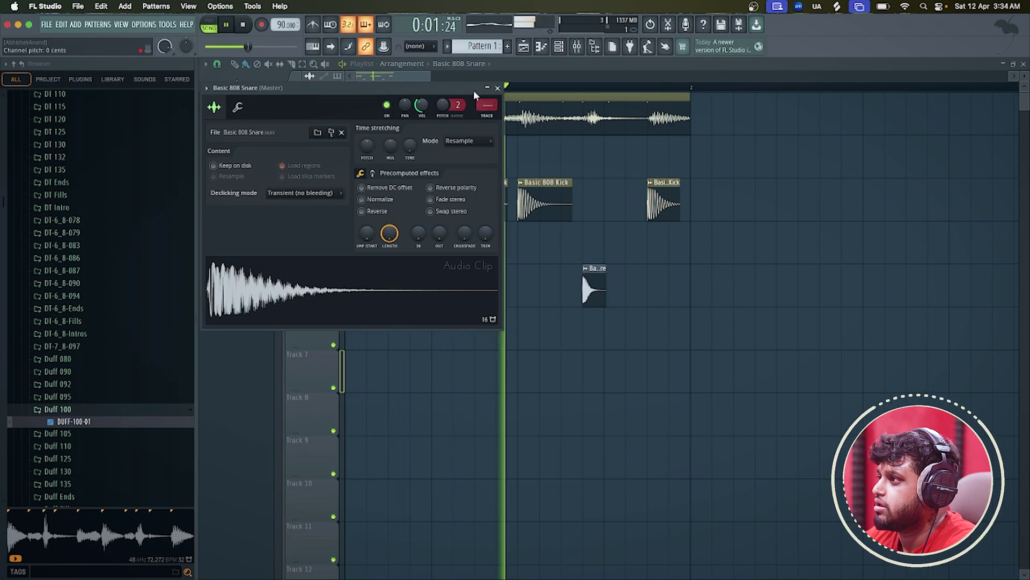
key(space)
click(497, 89)
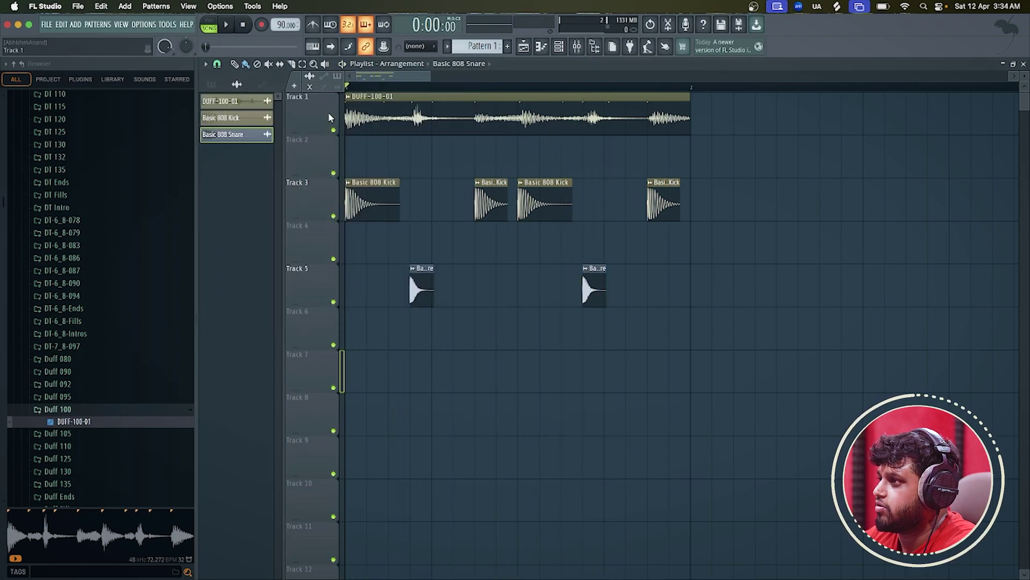
- Mute the DUFF-100-01 loop on Track 1 and audition the kick and snare pattern alone
click(334, 130)
key(space)
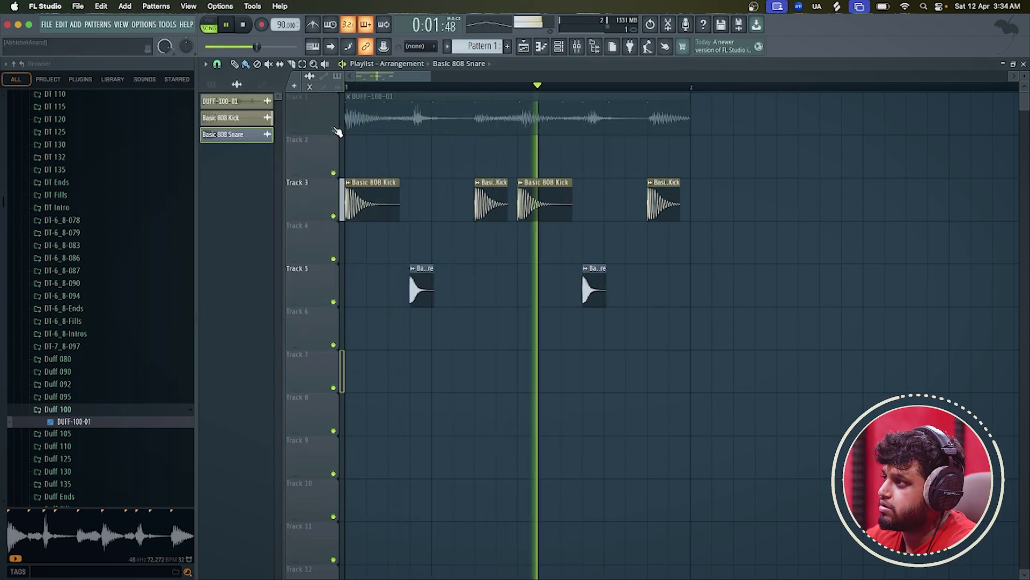
key(space)
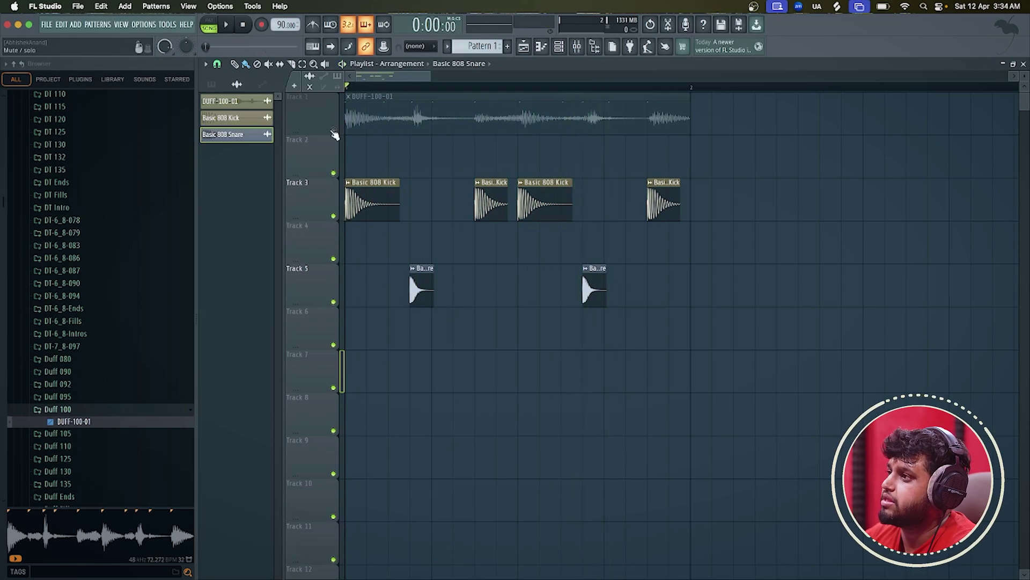
- Solo Track 1 and audition the DUFF-100-01 loop by itself
right_click(333, 130)
key(space)
key(space)
- Mute Track 1, enable Tracks 3 and 5, and audition the kick and snare without the loop
click(333, 130)
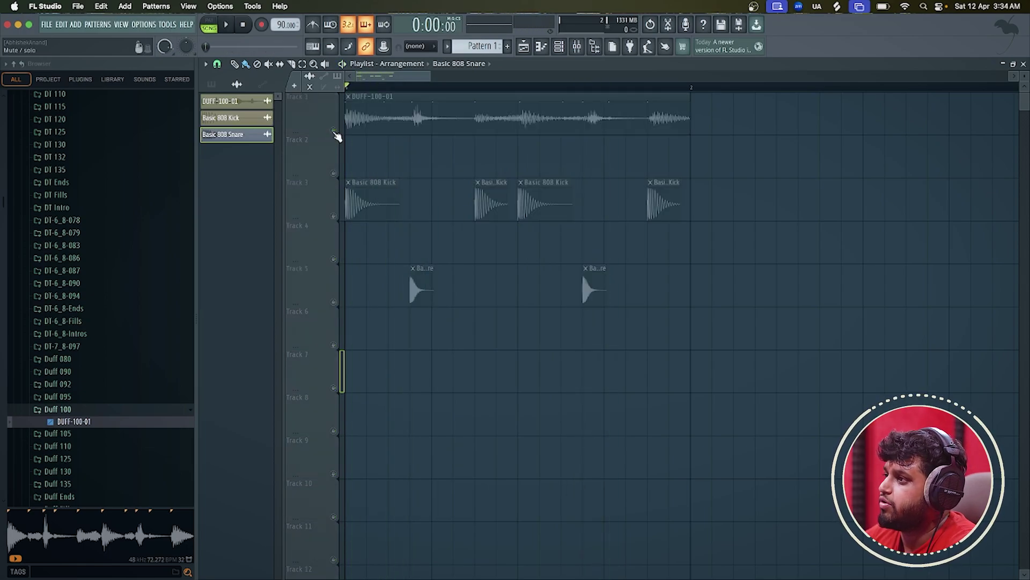
click(333, 216)
click(334, 302)
key(space)
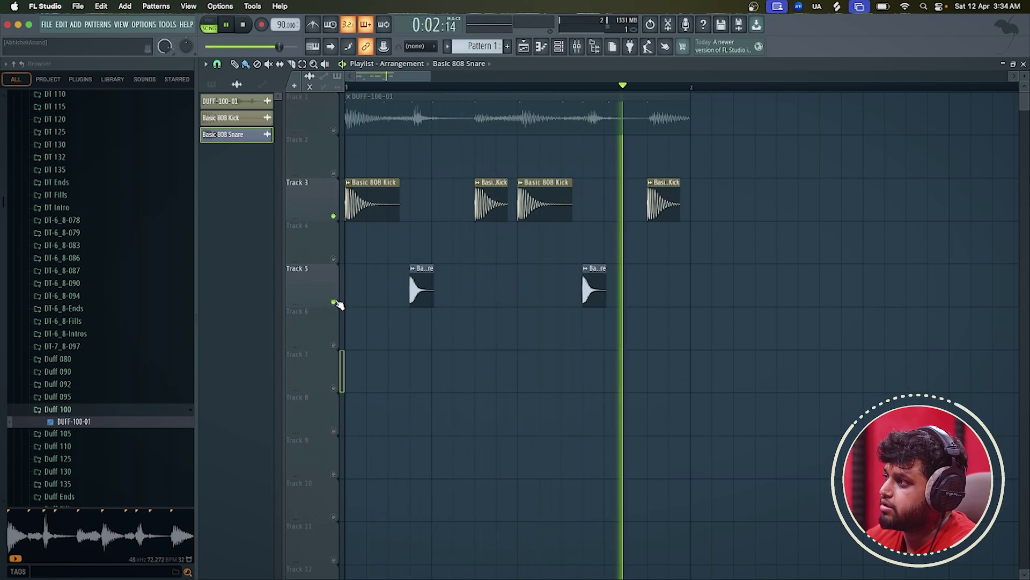
key(space)
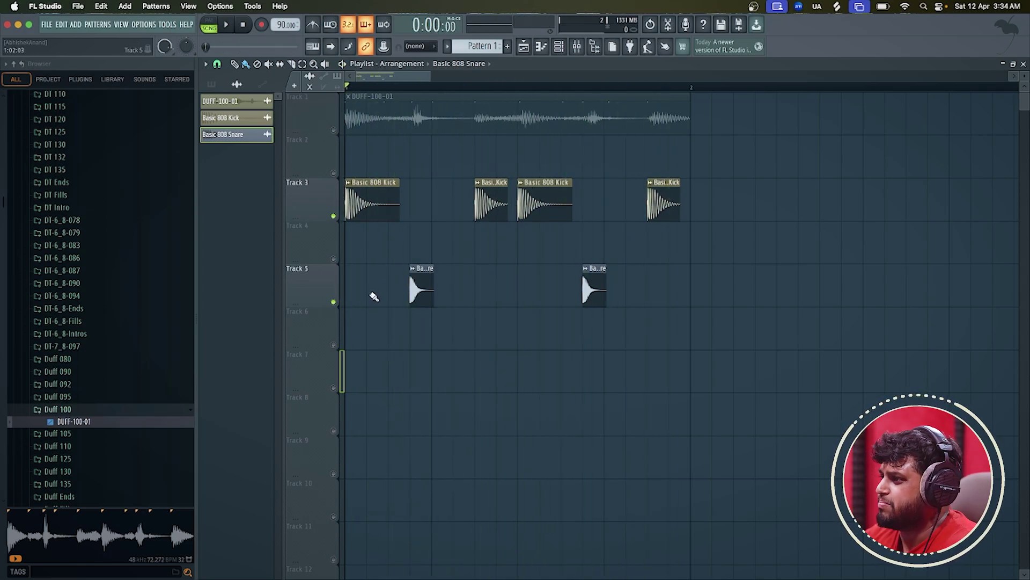
right_click(414, 294)
right_click(593, 284)
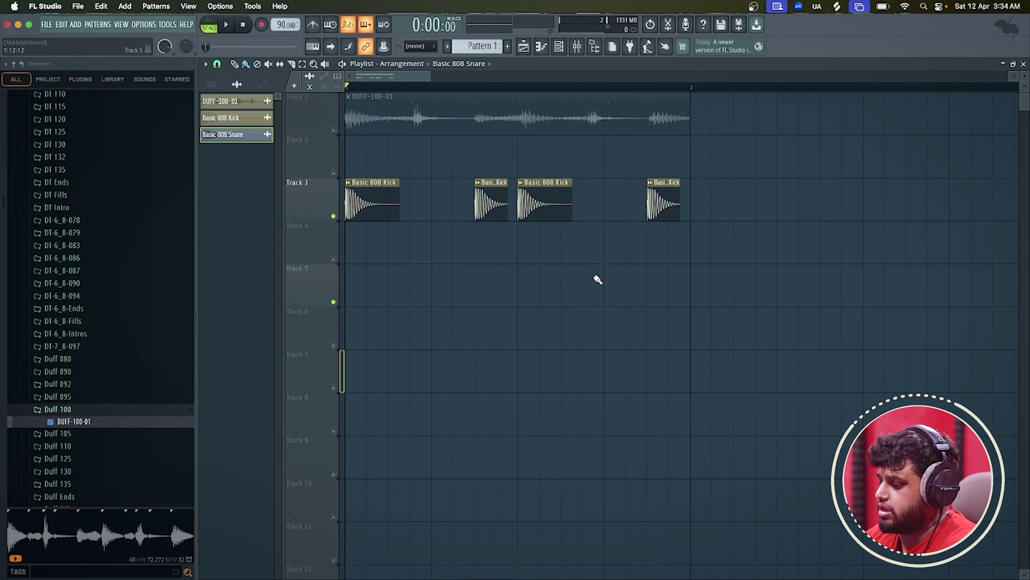
key(super+z)
key(super+z)
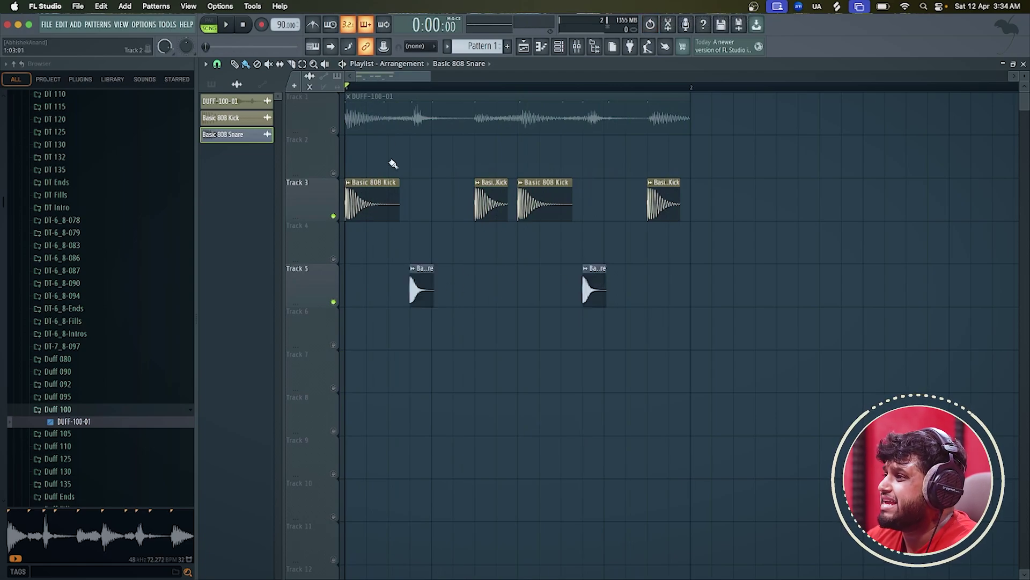
- Unmute Track 1 and delete both Basic 808 Snare clips from Track 5
click(333, 130)
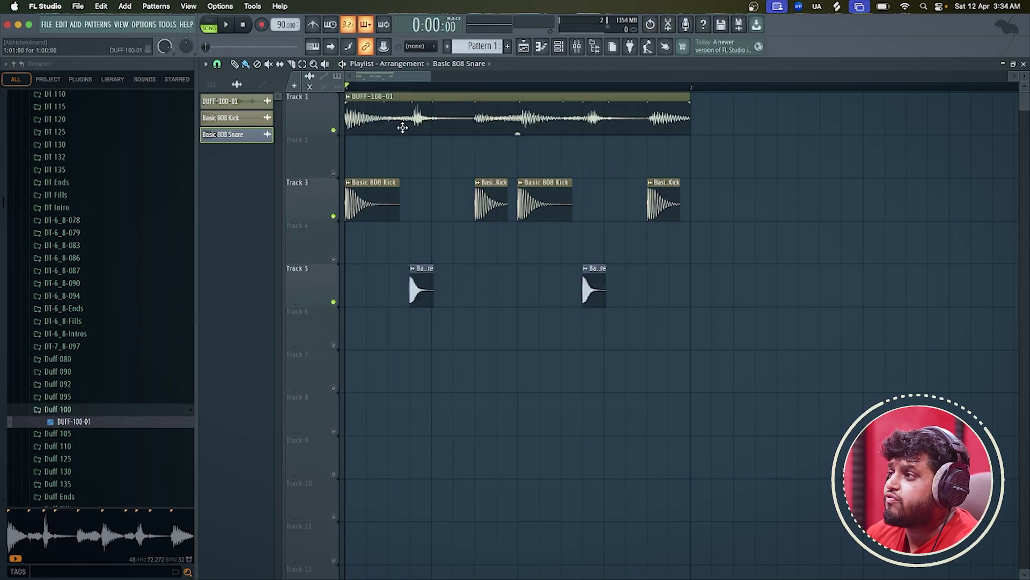
right_click(418, 290)
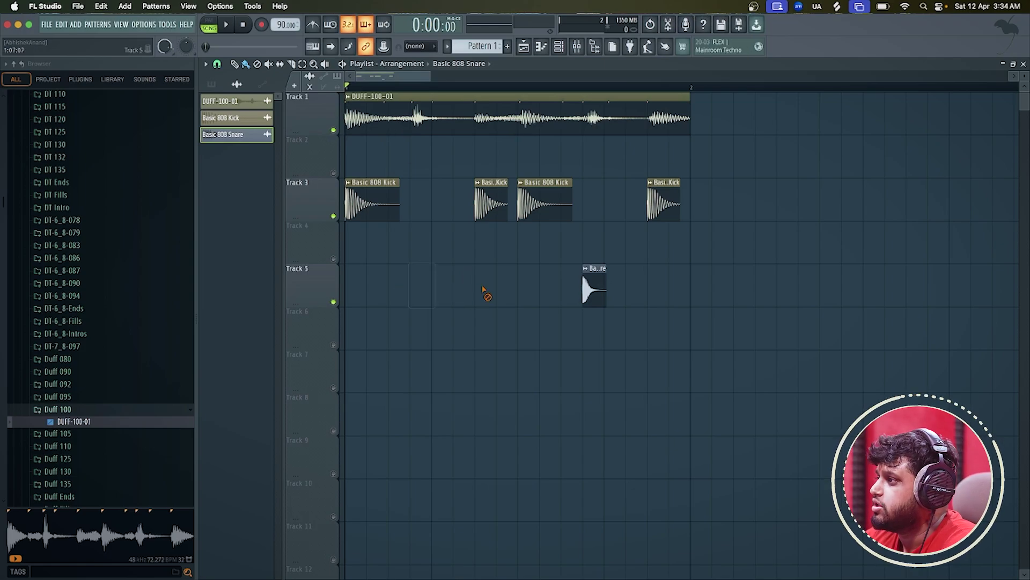
right_click(593, 276)
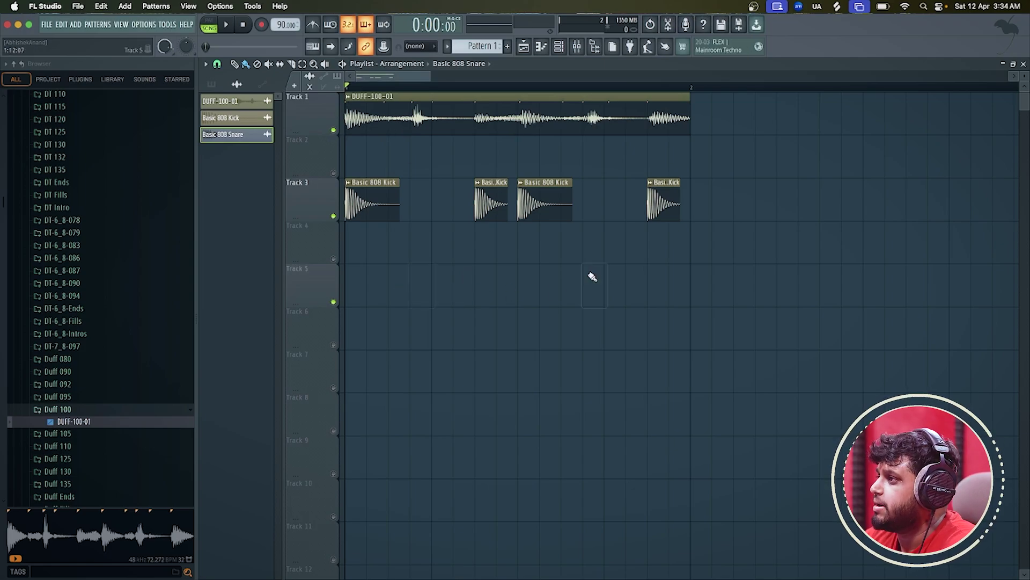
- Show all channels in the channel rack and place the 808 Clap channel's sample on Track 4 at steps 5 and 13
click(561, 48)
click(301, 146)
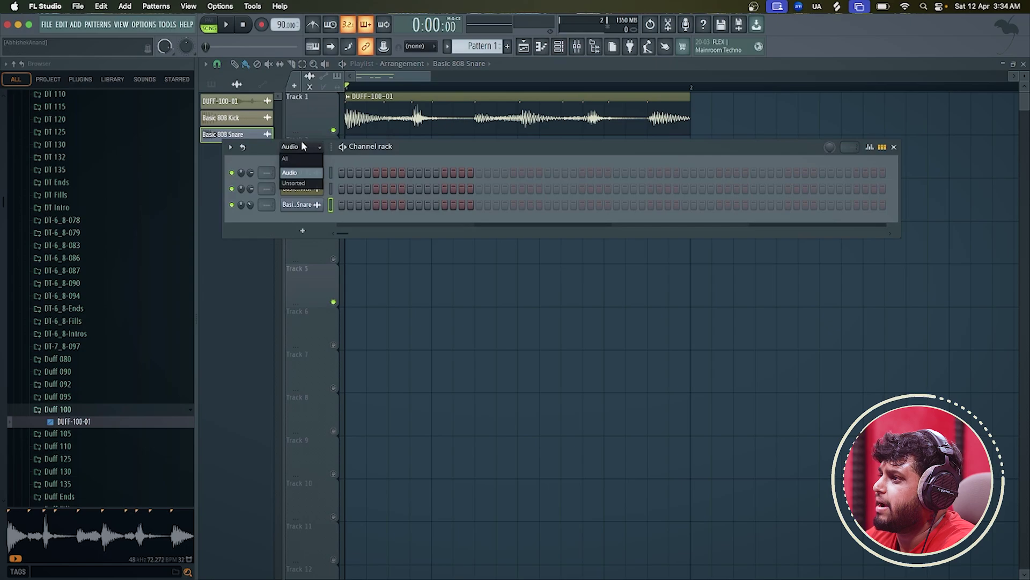
click(299, 158)
click(313, 192)
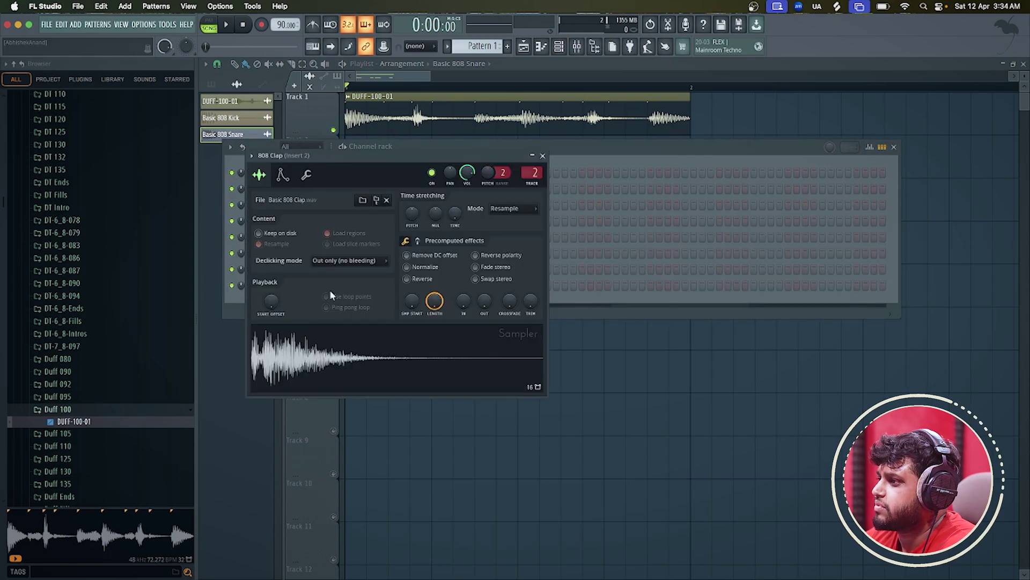
drag(342, 344, 437, 225)
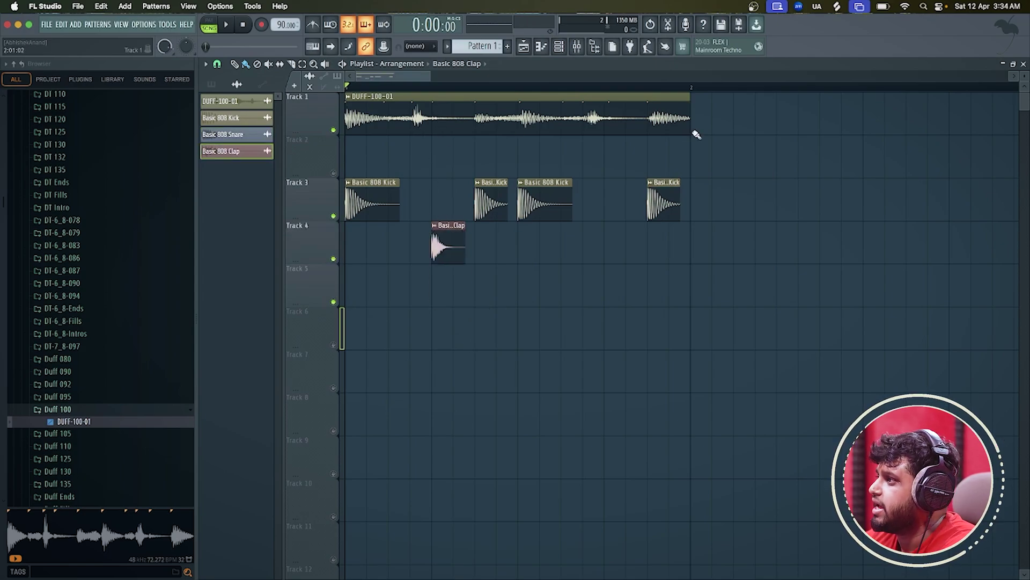
click(608, 252)
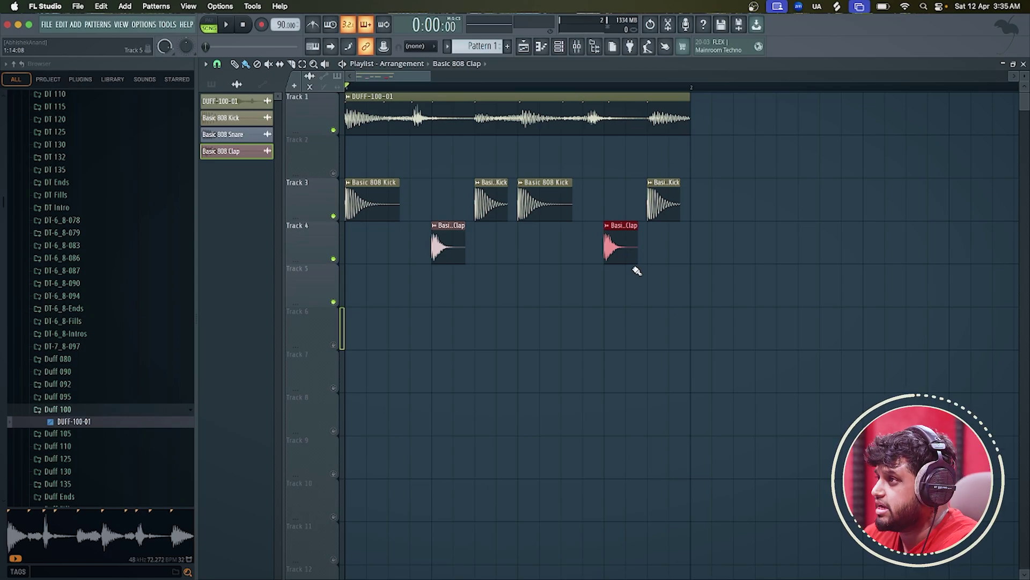
- Lower the Basic 808 Clap clip's channel volume to 58% during playback, and listen to the arrangement
double_click(455, 244)
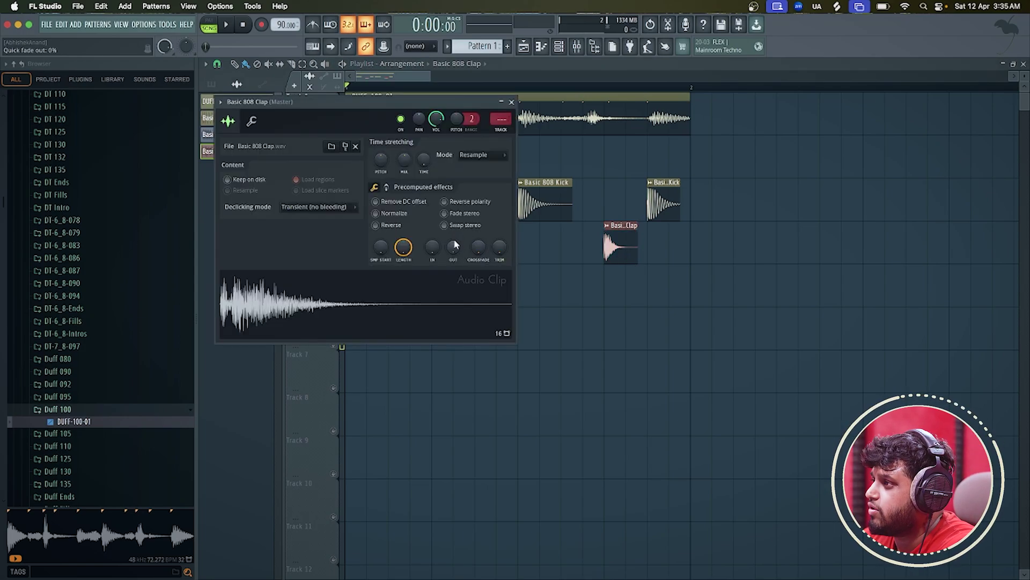
key(space)
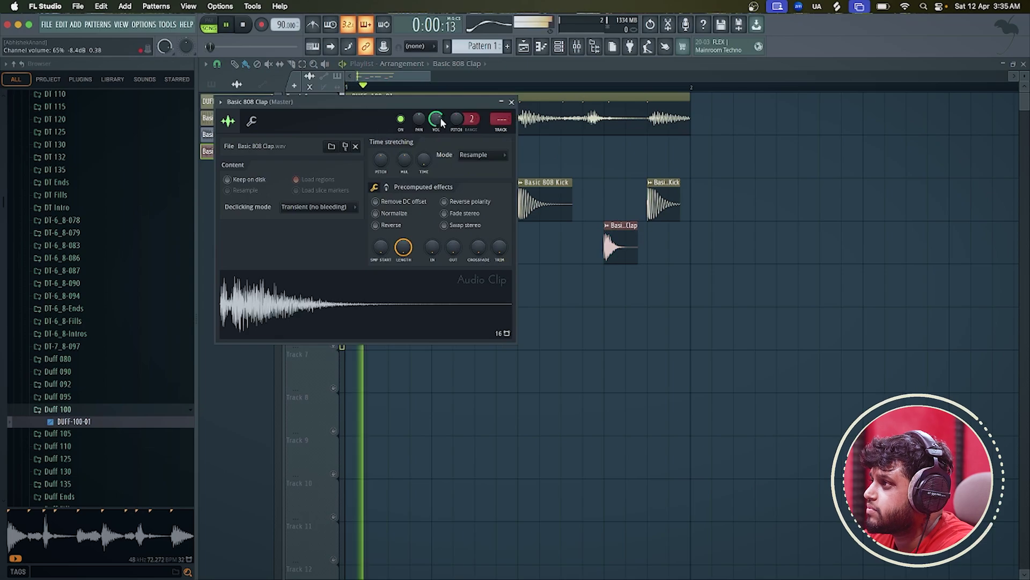
click(511, 101)
double_click(455, 245)
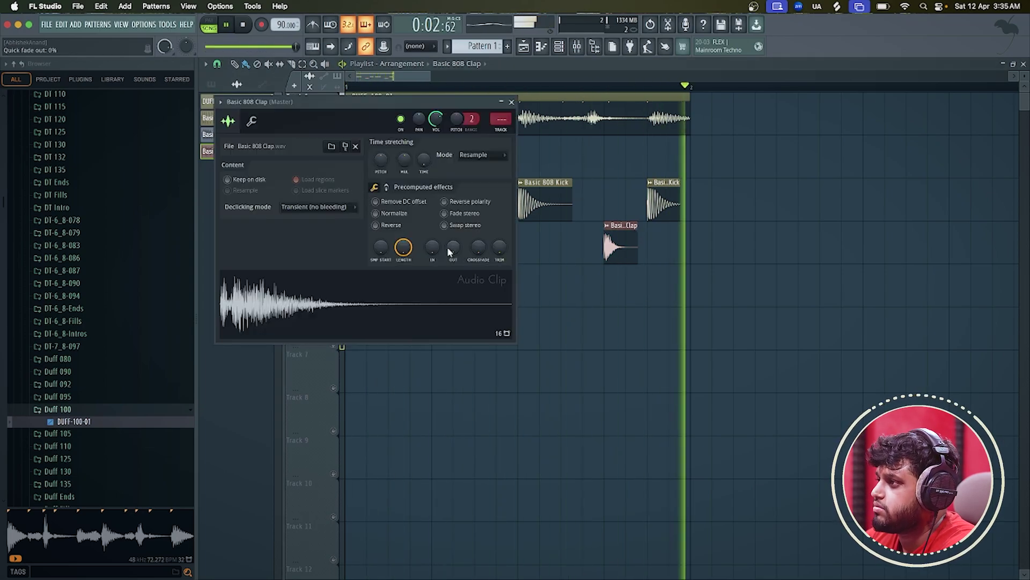
drag(435, 118, 436, 135)
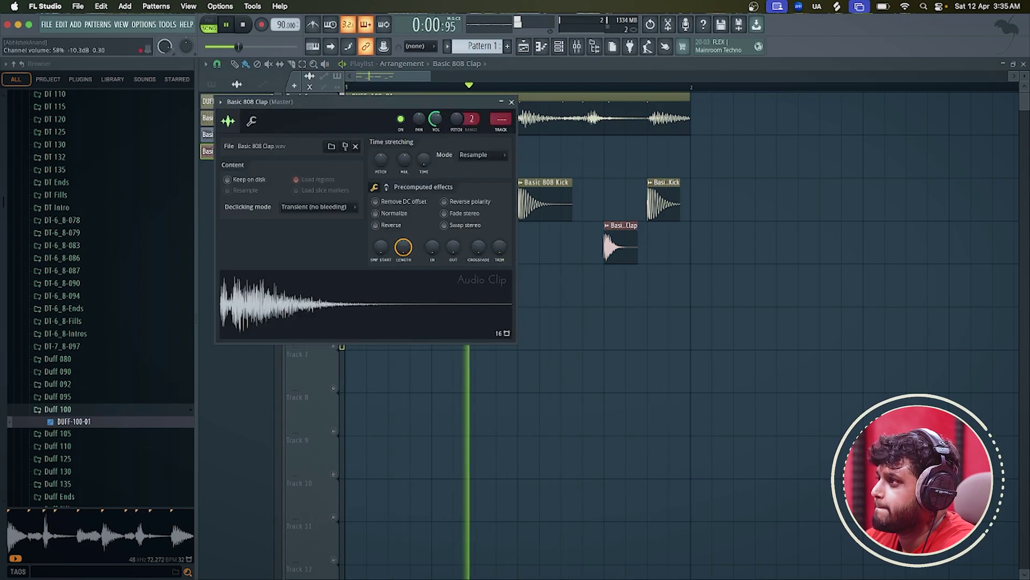
click(512, 102)
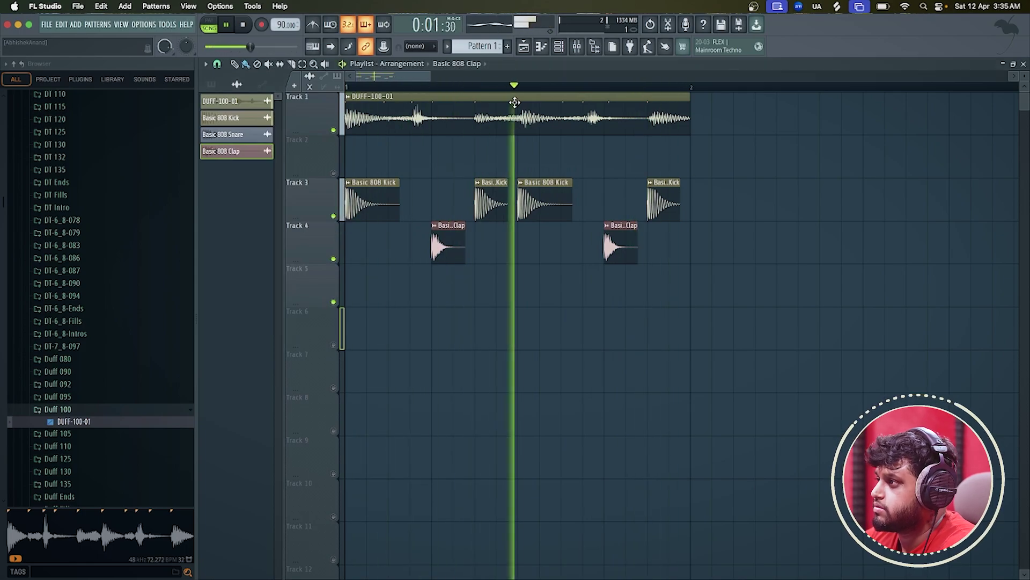
key(space)
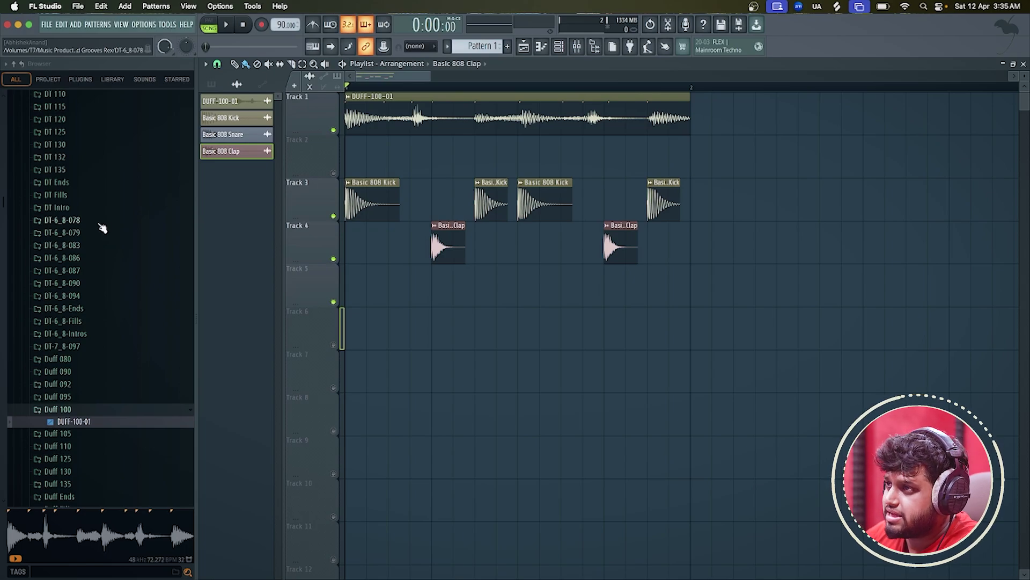
- Find the Tabla 095 folder in the sample browser and preview its first four loops
scroll(107, 245, down, 10)
scroll(102, 228, down, 10)
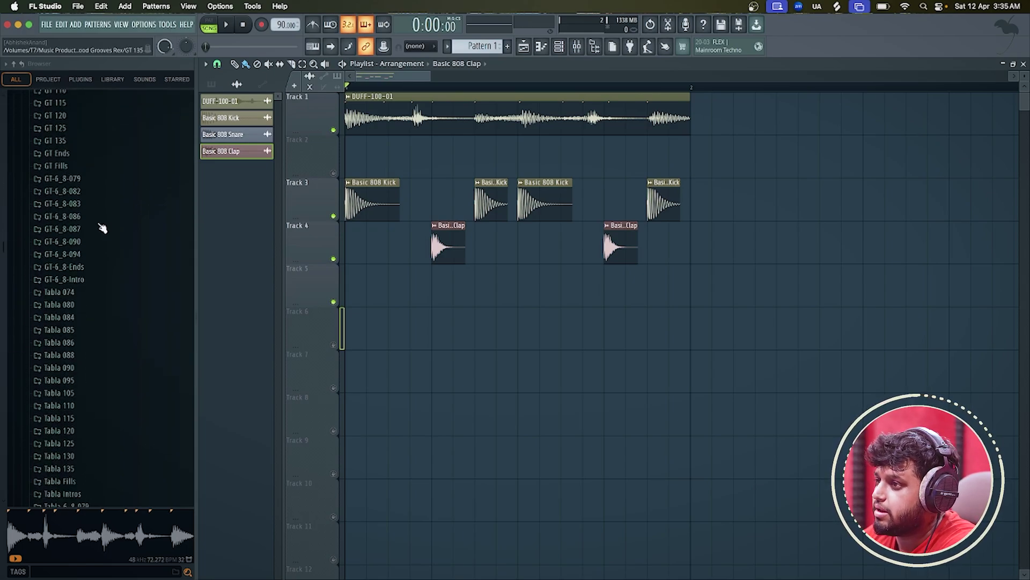
click(89, 211)
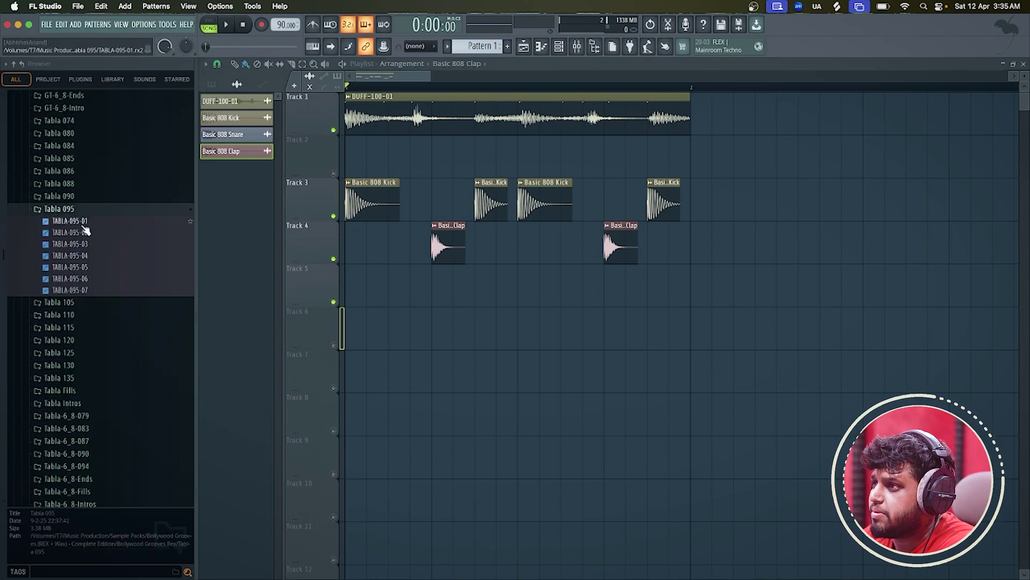
click(81, 221)
click(82, 233)
click(84, 244)
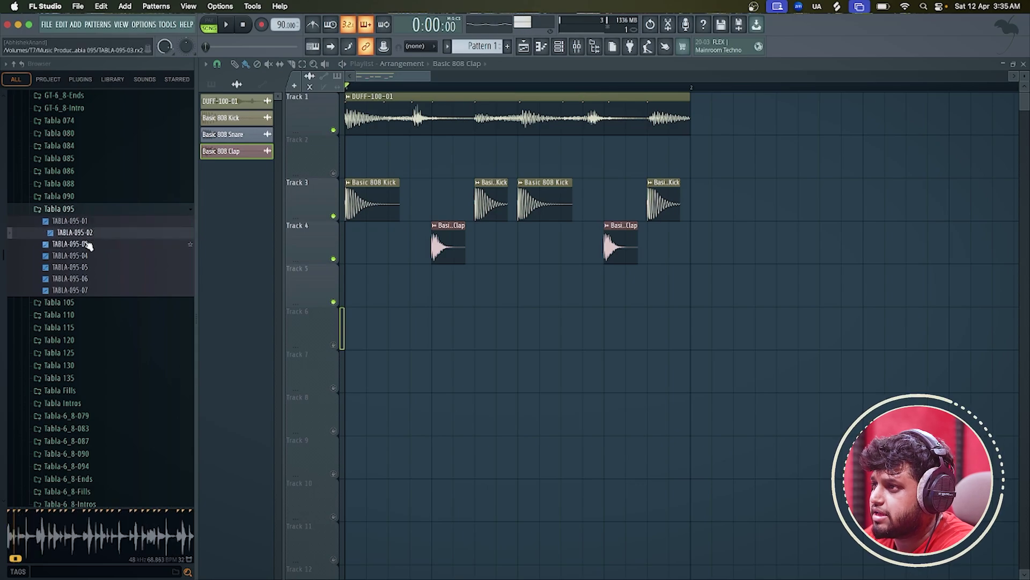
click(85, 256)
click(100, 209)
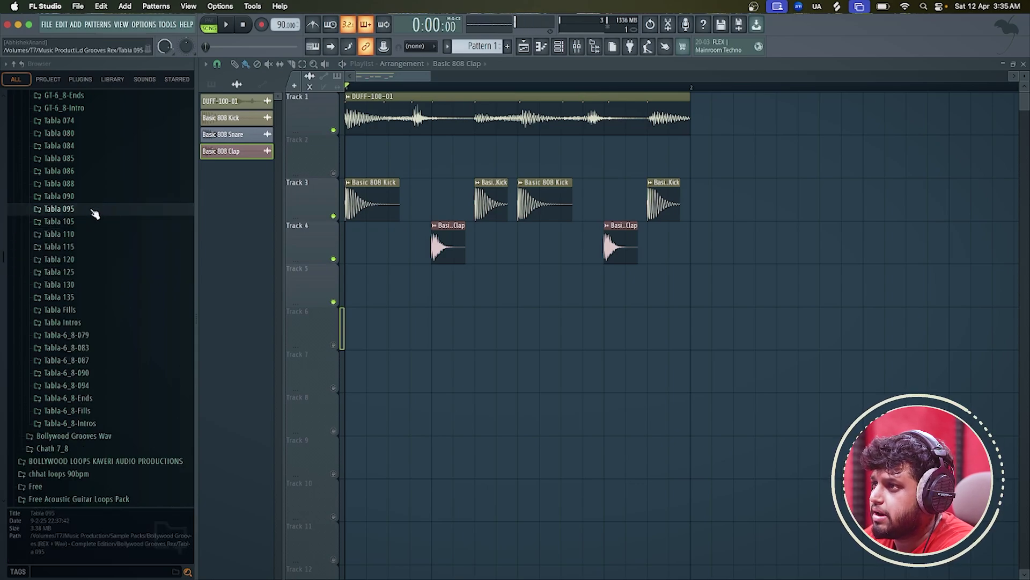
- Open the Tabla 090 folder and preview TABLA-090-01 and TABLA-090-03
click(84, 222)
click(83, 223)
click(81, 197)
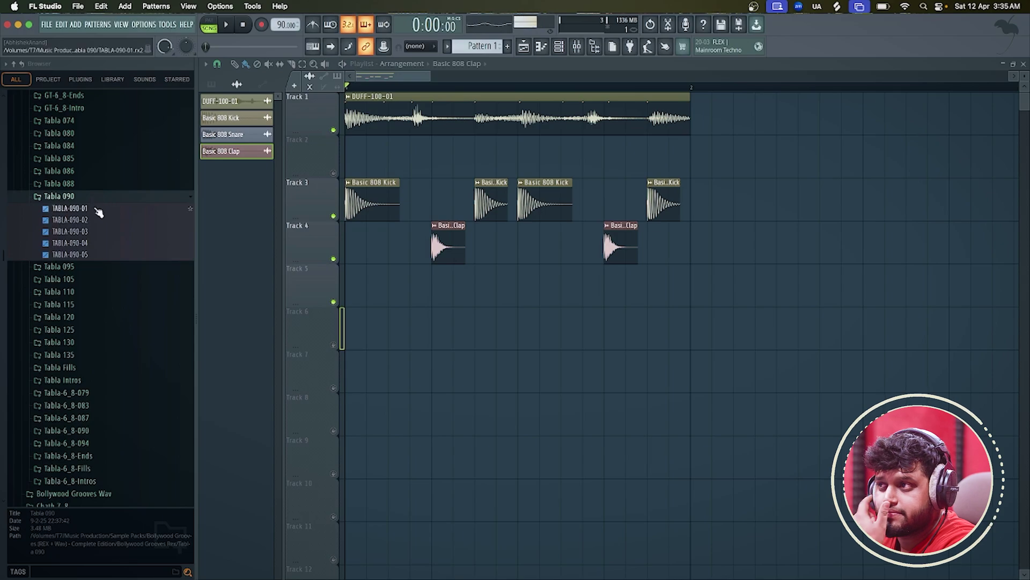
click(75, 208)
click(88, 232)
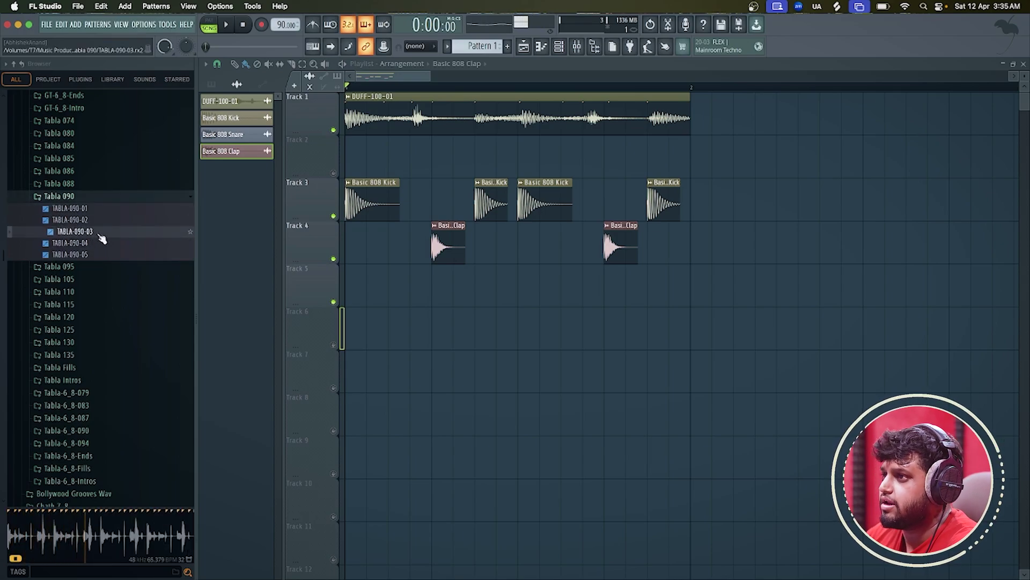
- Add the TABLA-090-03 loop at bar 1 of Track 6, shorten it to one bar, and unmute the track
drag(103, 236, 390, 324)
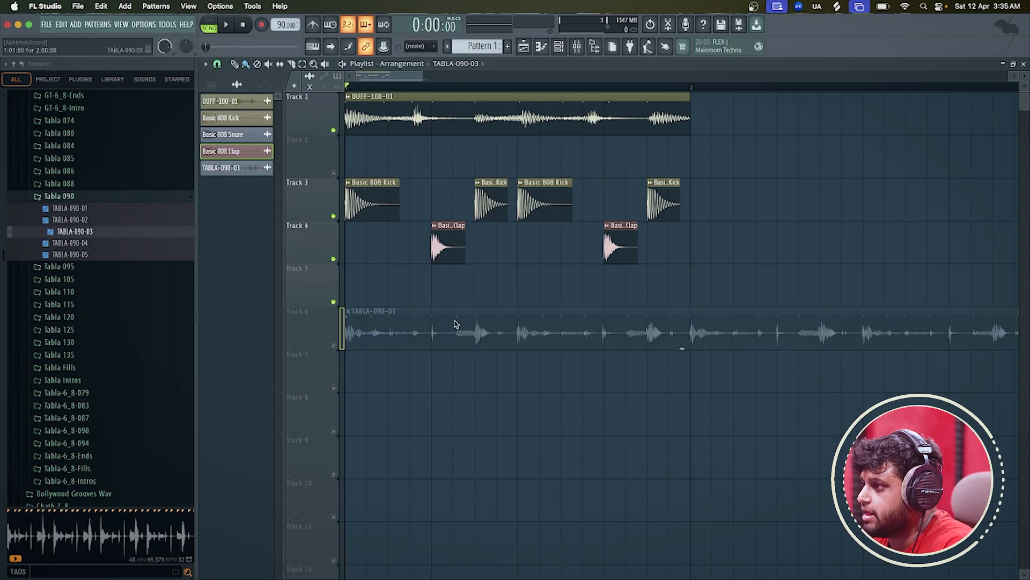
scroll(426, 322, down, 3)
drag(743, 310, 536, 311)
click(332, 345)
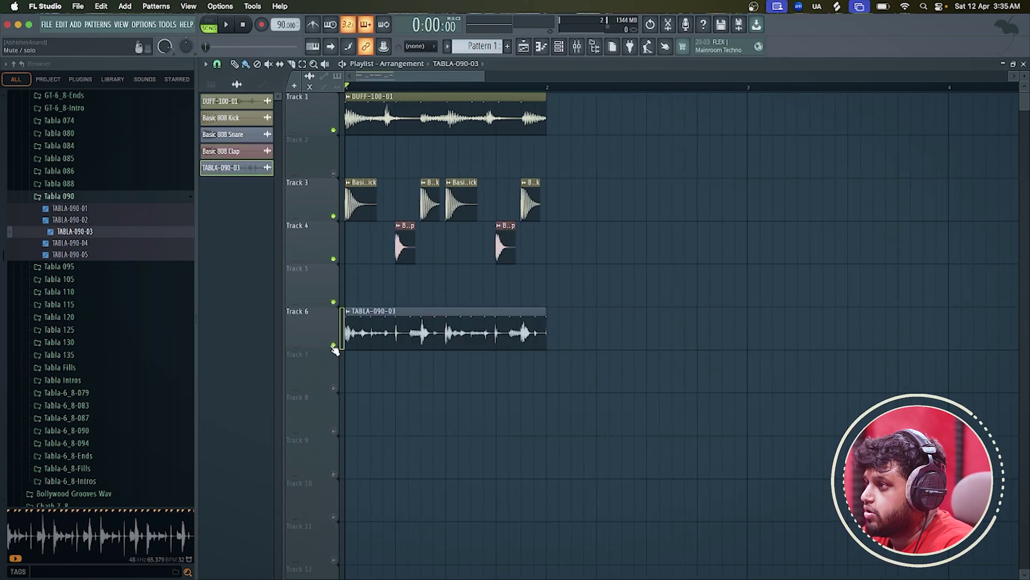
- Play the arrangement to hear the tabla loop together with the DUFF loop, kick and clap
scroll(329, 345, up, 3)
scroll(329, 344, down, 1)
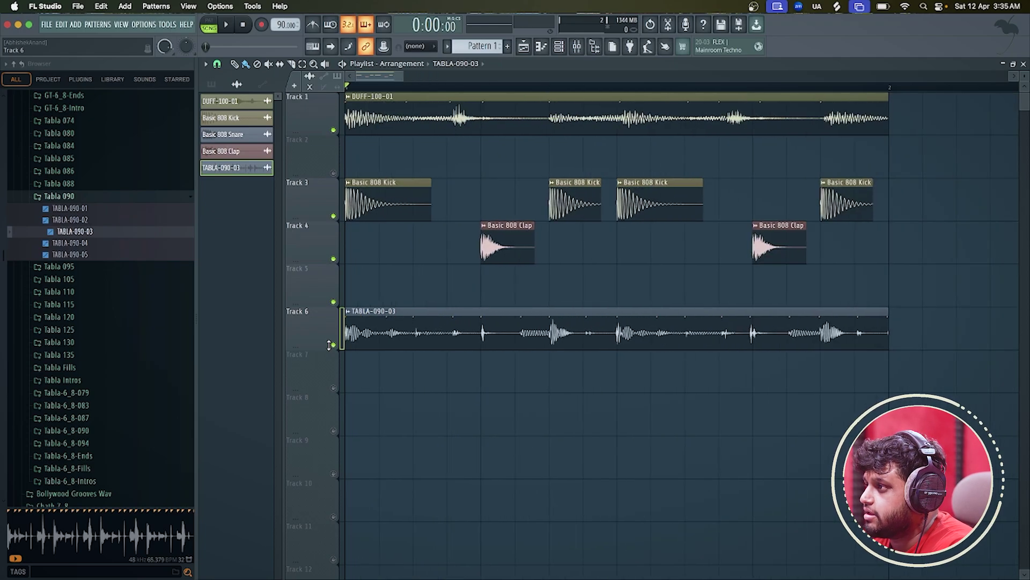
key(space)
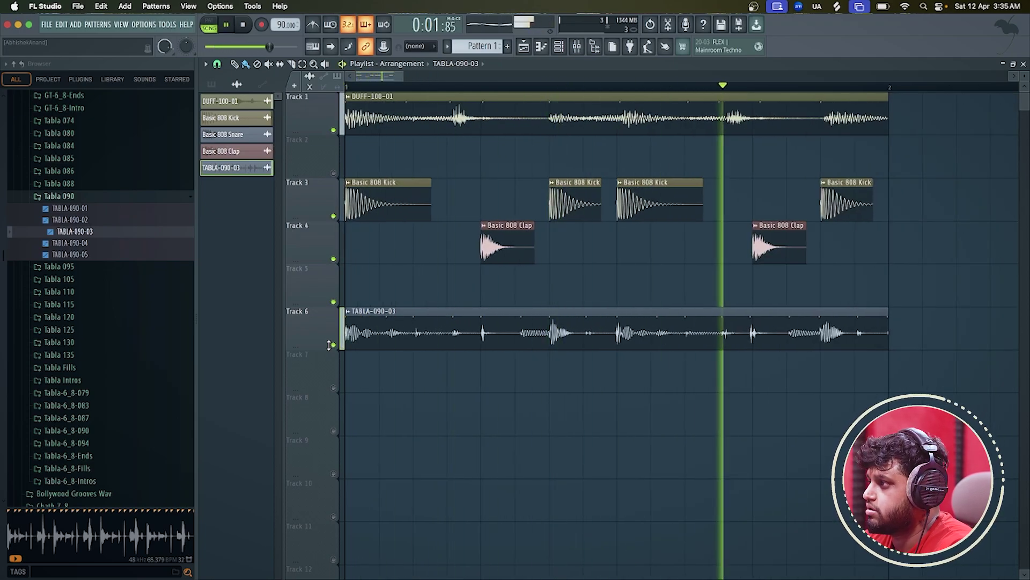
key(space)
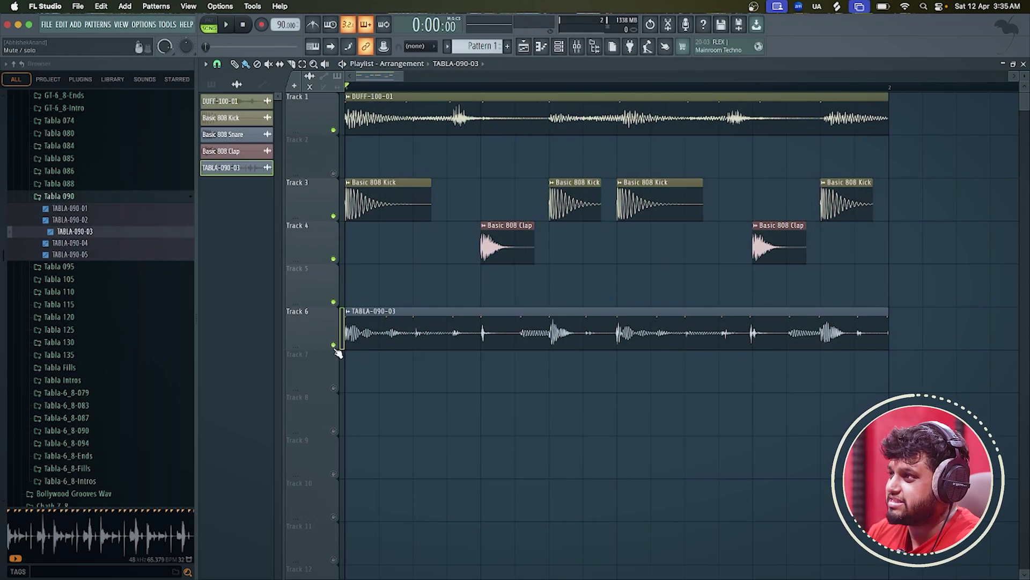
key(space)
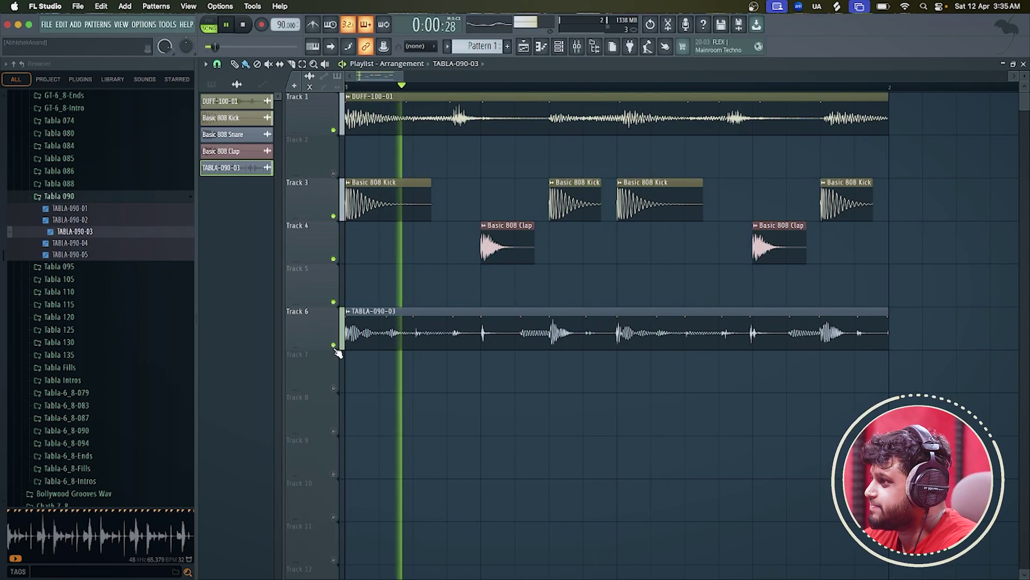
- Solo Track 6, play the TABLA-090-03 loop on its own, and bring all the other tracks back in
key(space)
right_click(333, 345)
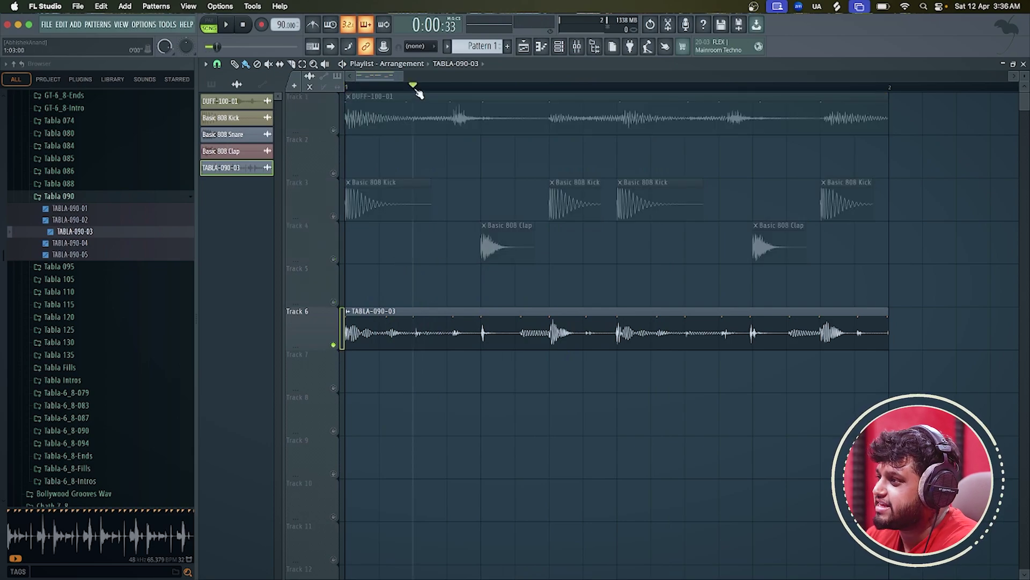
key(space)
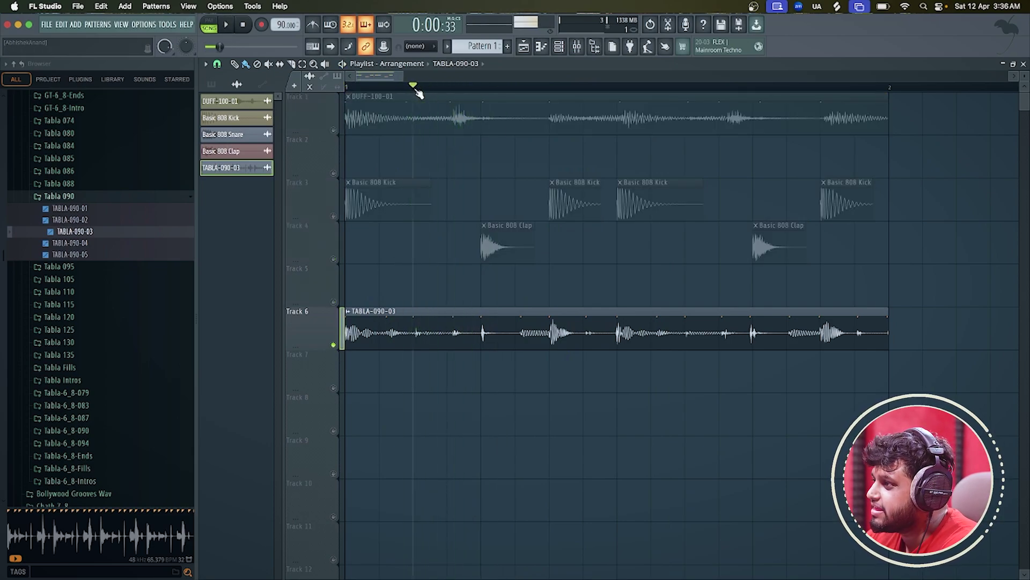
key(space)
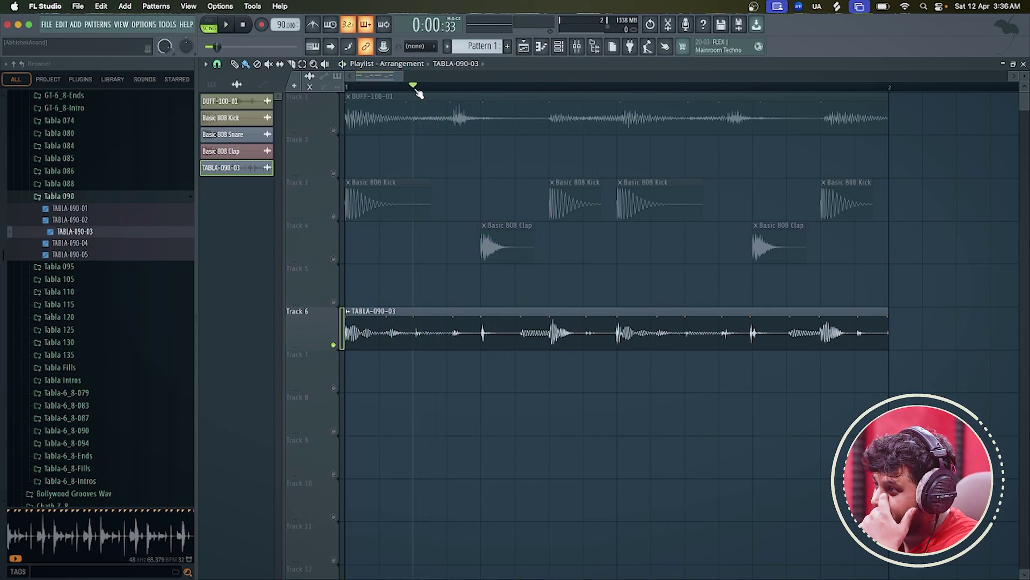
right_click(339, 345)
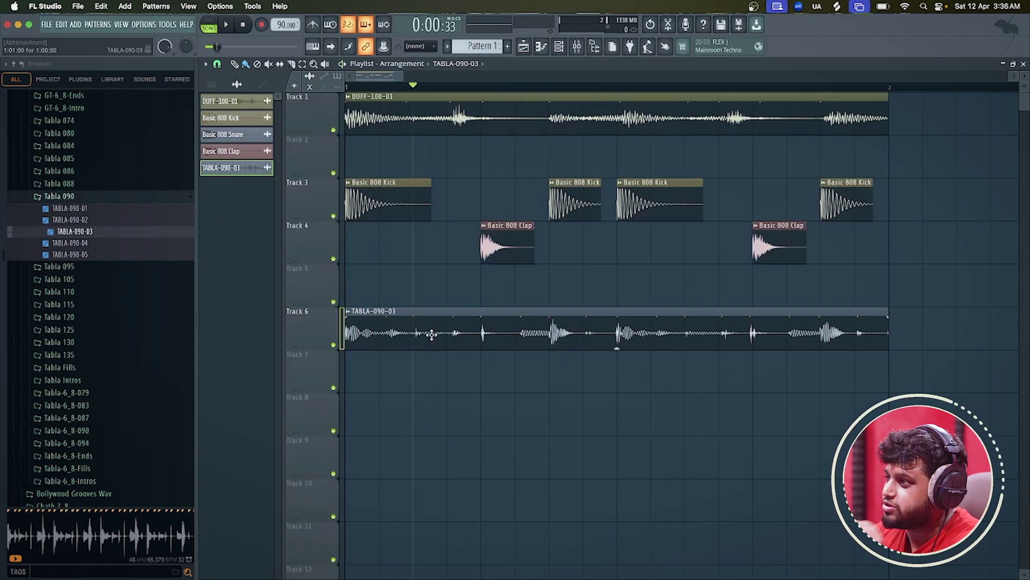
- Mute Track 6, play the DUFF loop with only the kick and clap, and unmute the tabla track
click(334, 345)
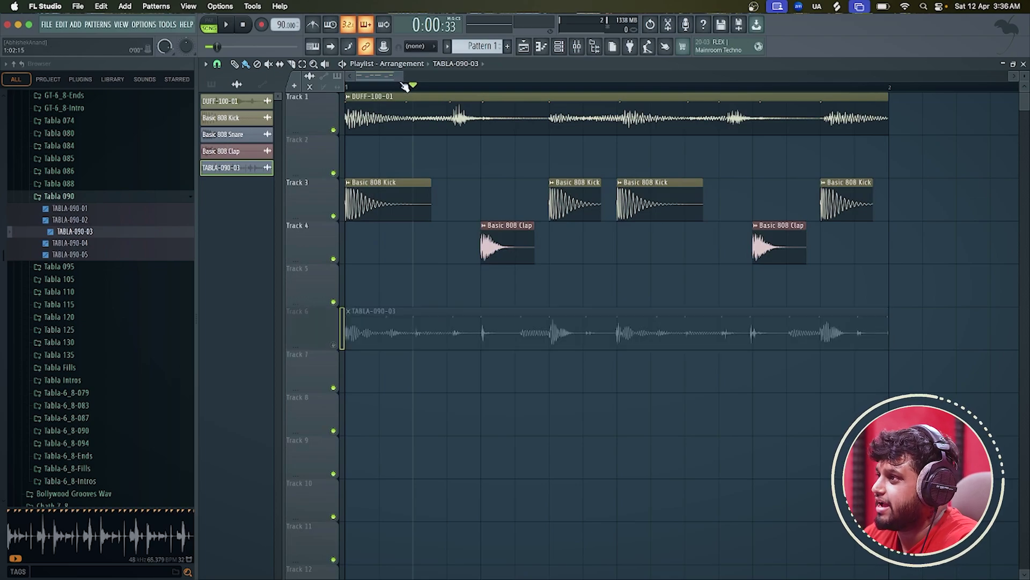
key(space)
key(space)
key(space)
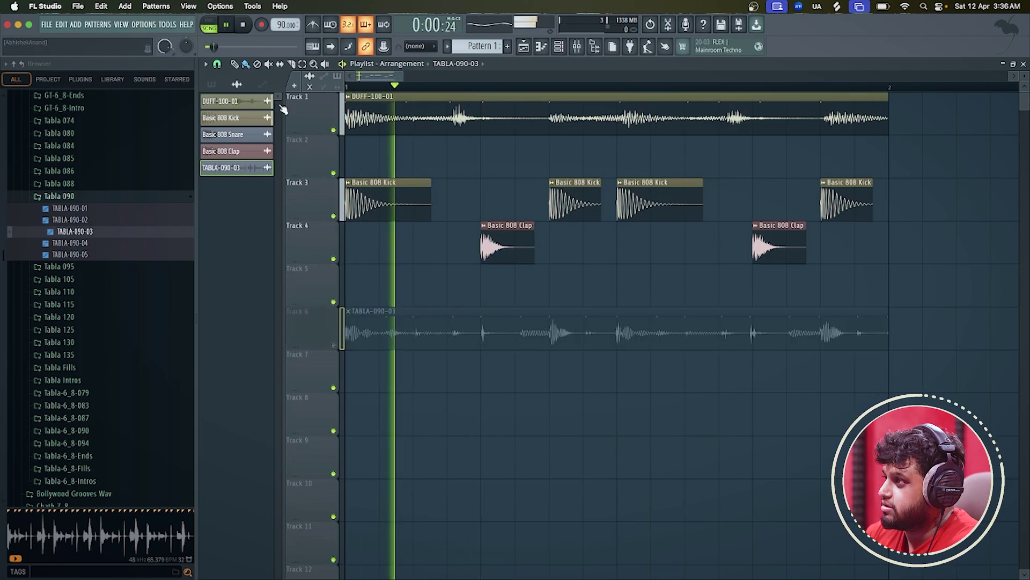
key(space)
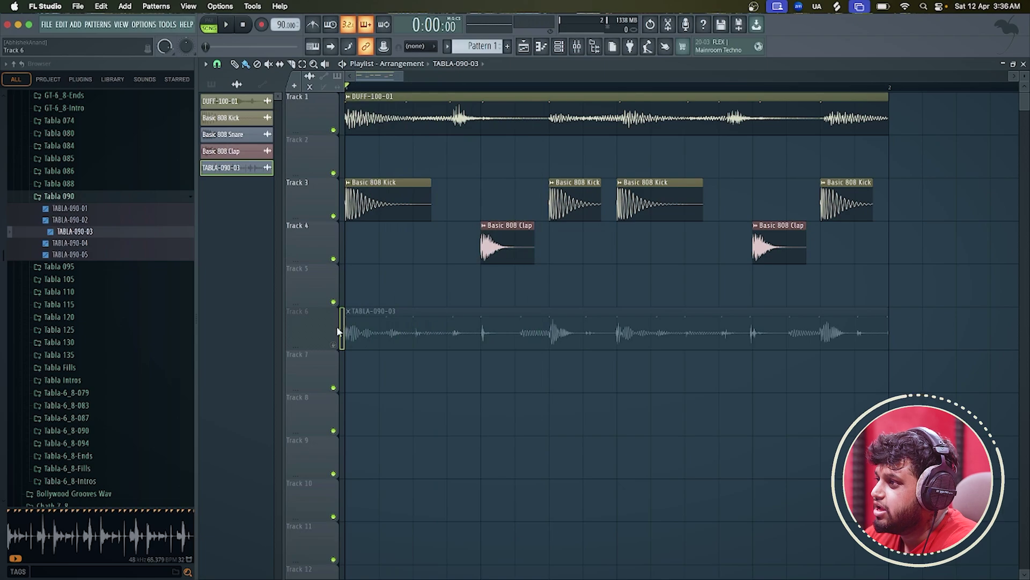
click(334, 344)
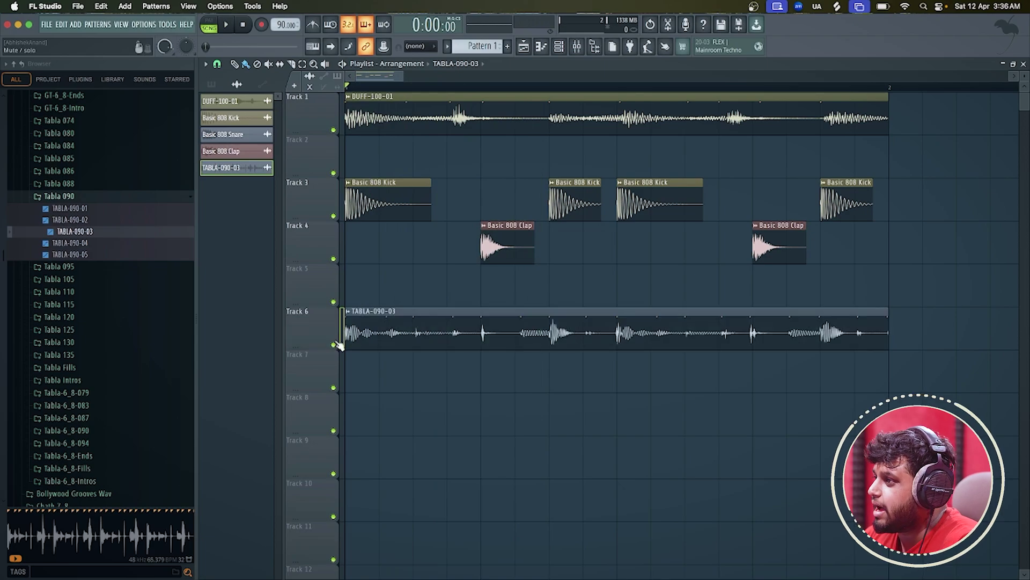
- Slice the TABLA-090-03 clip after steps 1, 4, 5 and 6, and delete the pieces covering steps 2–4 and step 6
click(293, 64)
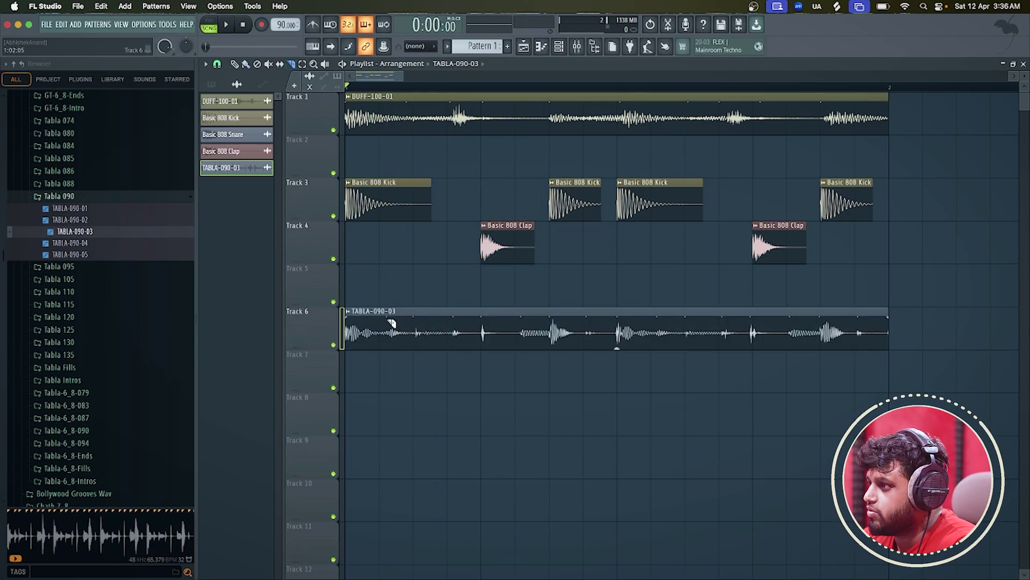
click(389, 362)
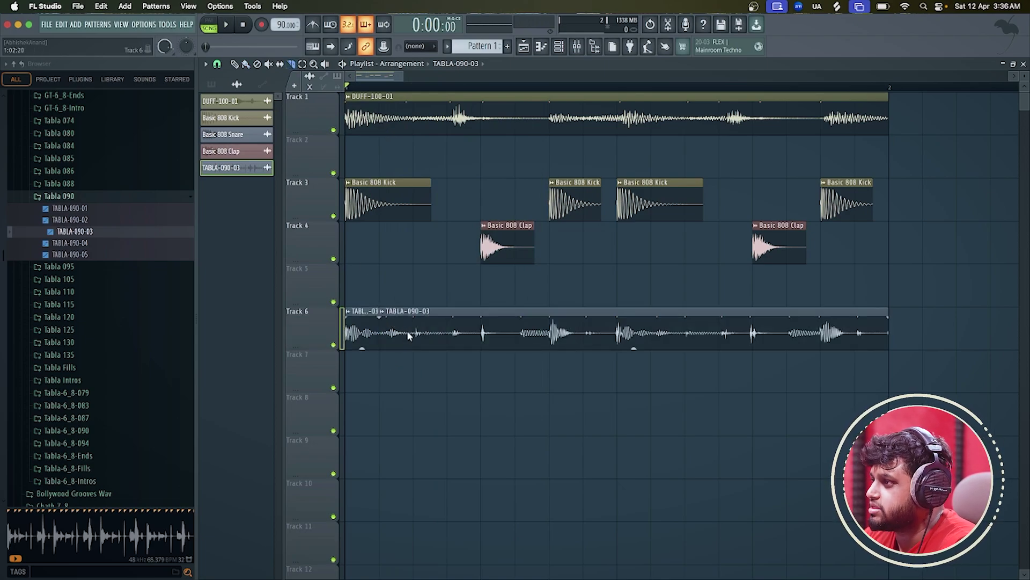
click(481, 338)
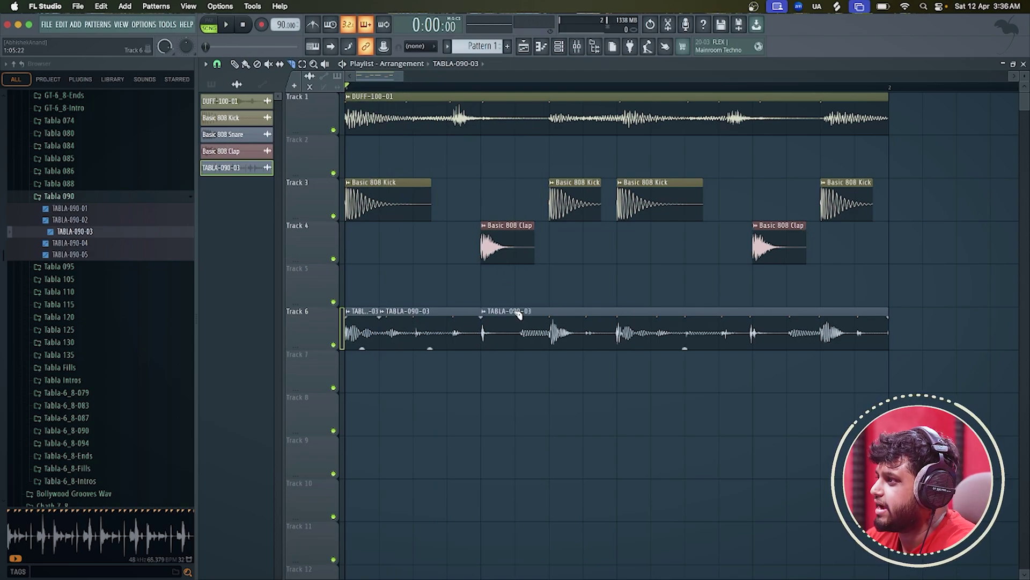
click(554, 327)
click(515, 341)
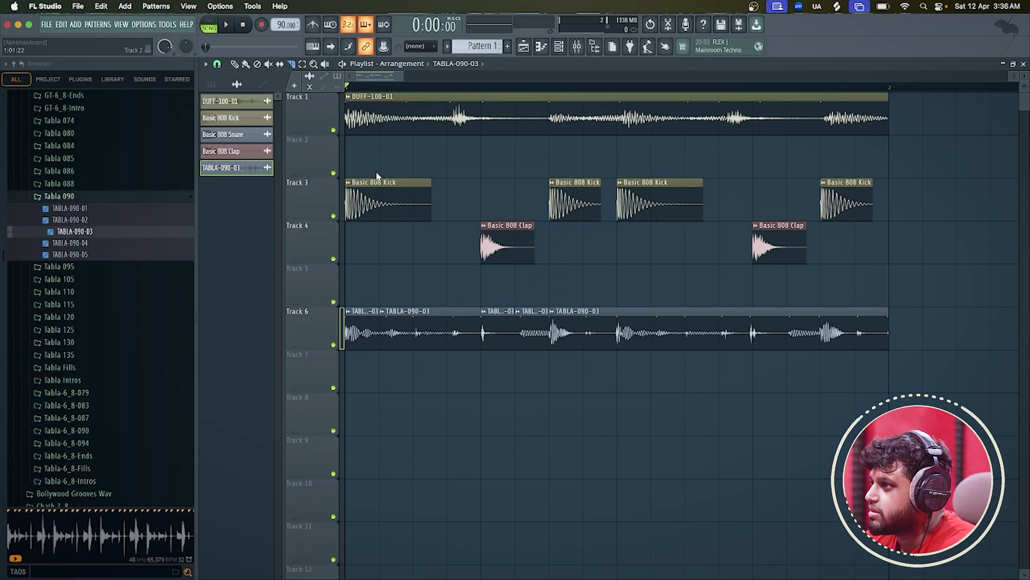
click(234, 64)
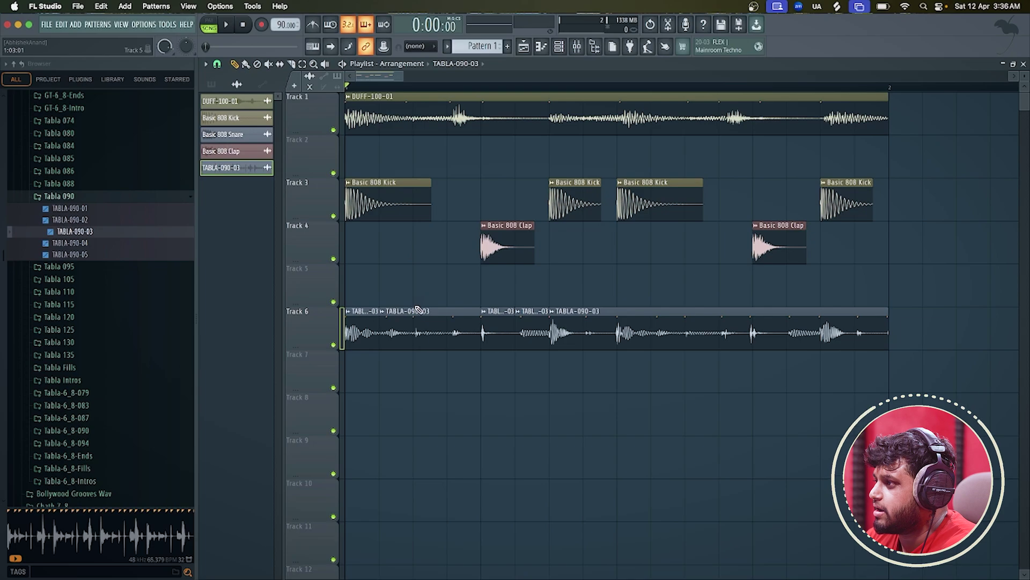
right_click(418, 322)
right_click(531, 330)
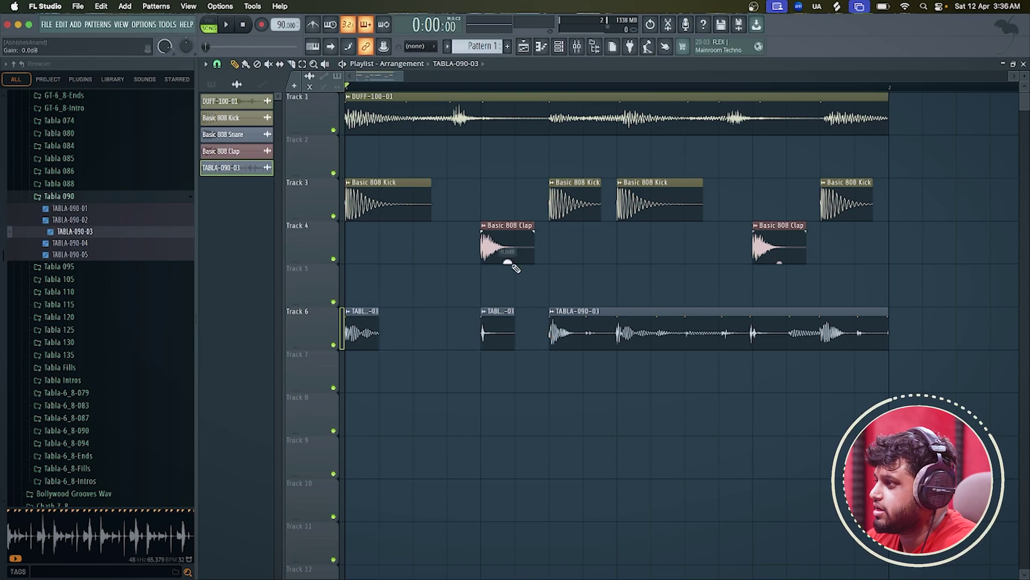
- Slice the remaining long tabla clip after steps 9 and 12, and delete the piece before the second clap
click(545, 89)
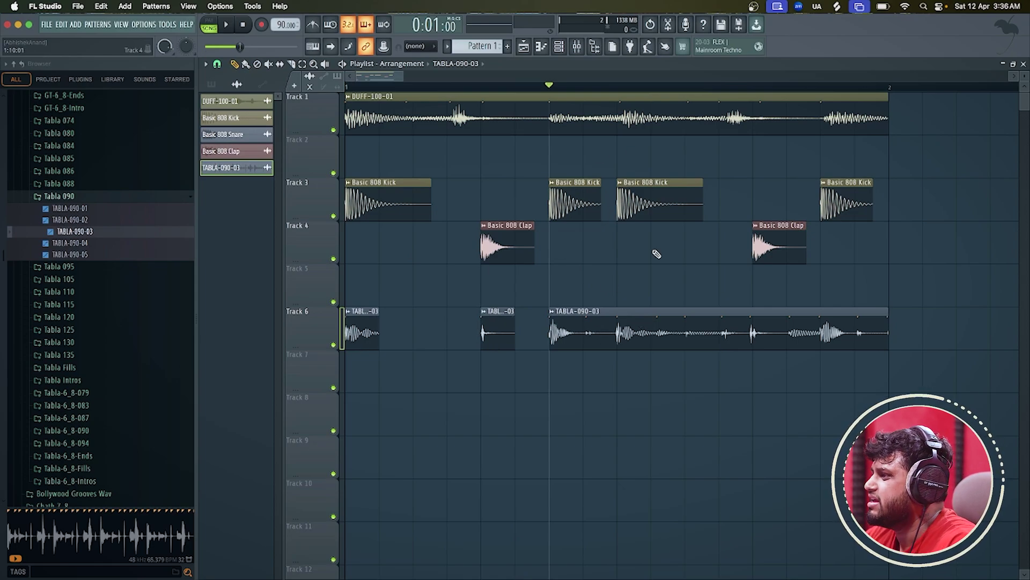
click(651, 86)
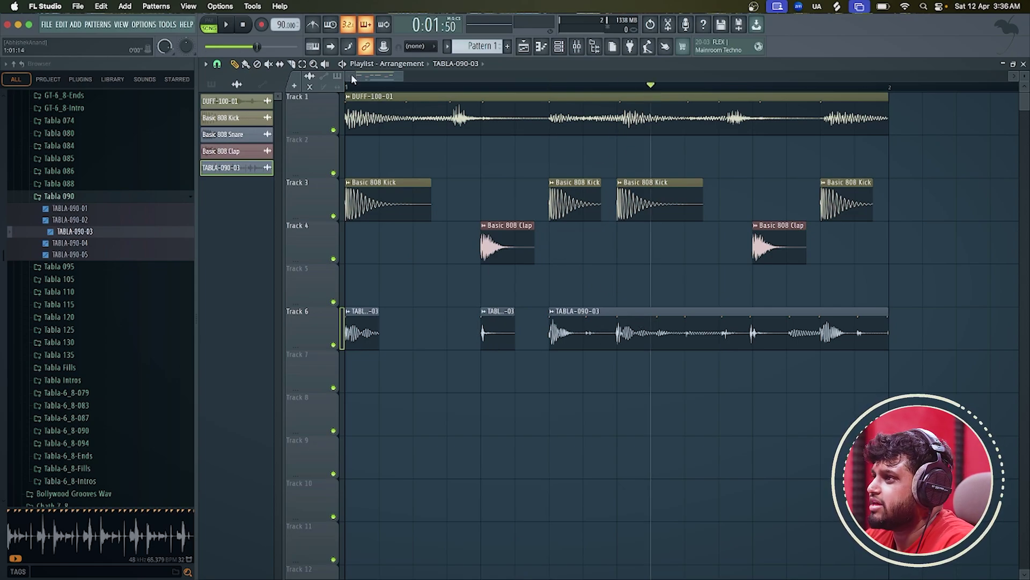
click(656, 326)
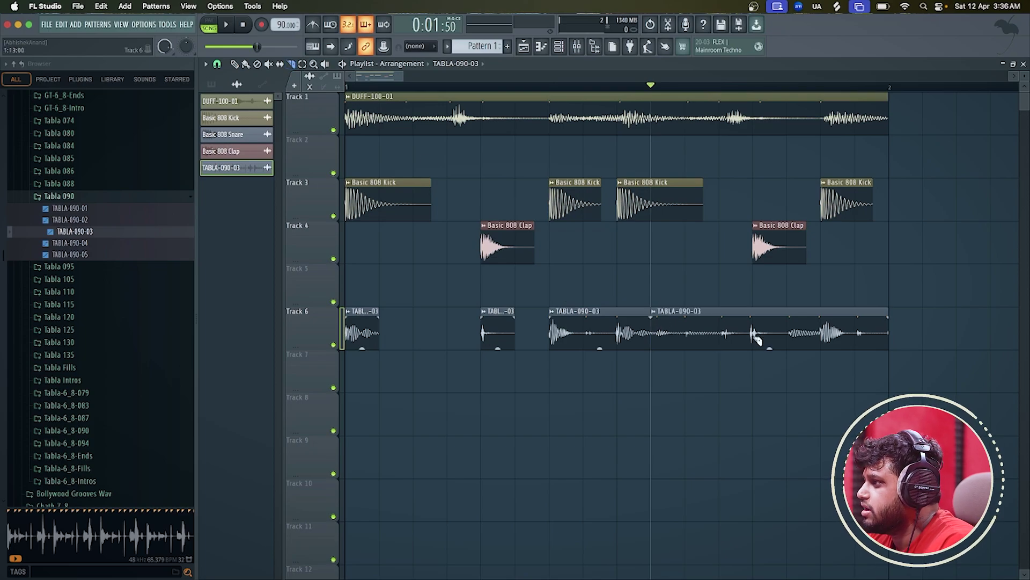
click(753, 336)
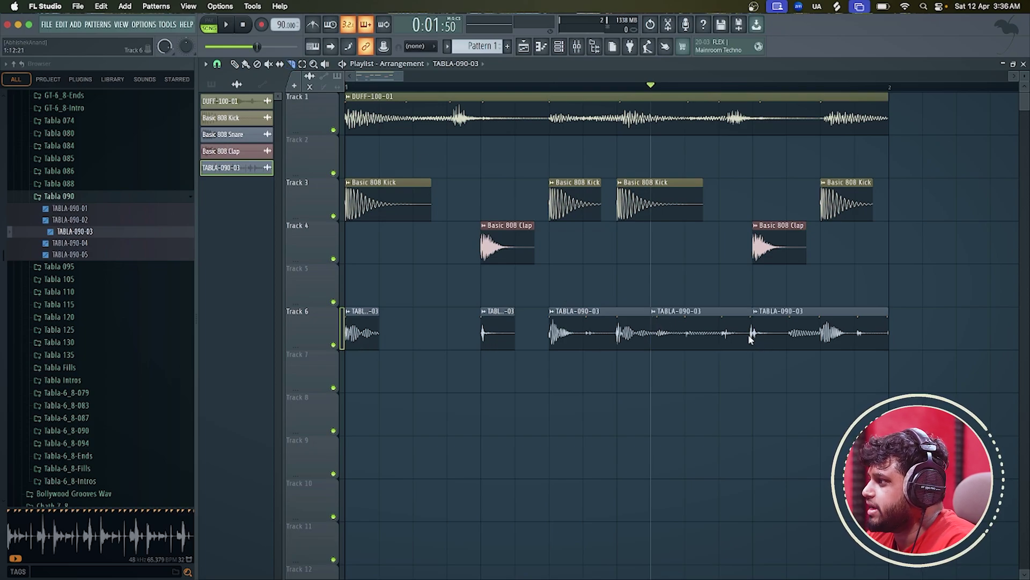
click(240, 68)
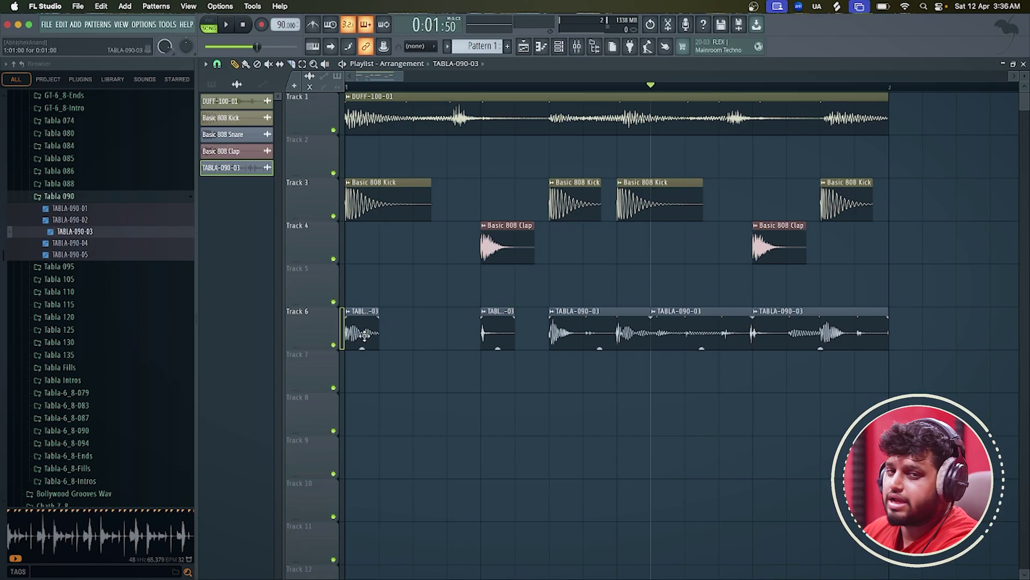
click(415, 109)
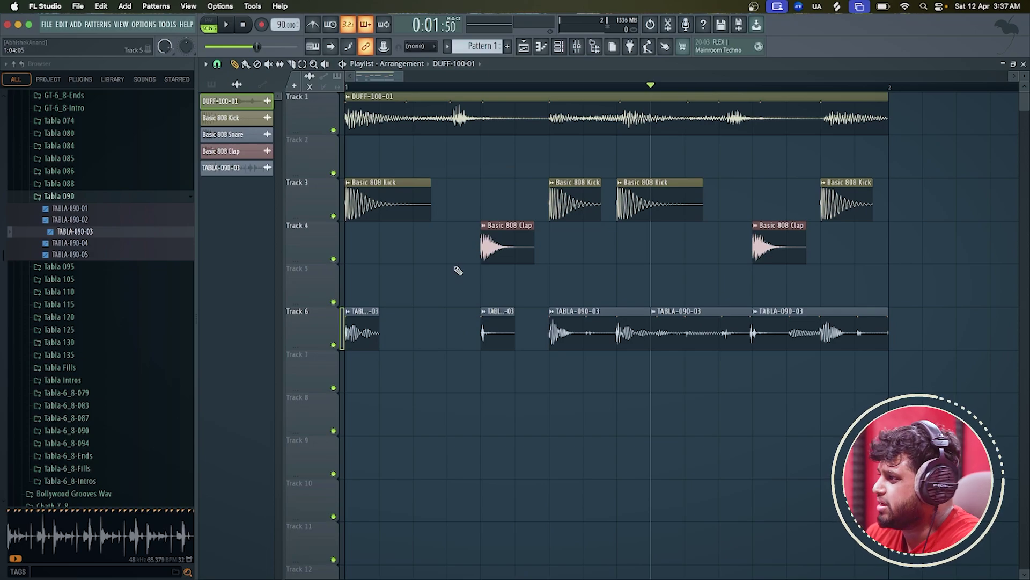
right_click(705, 315)
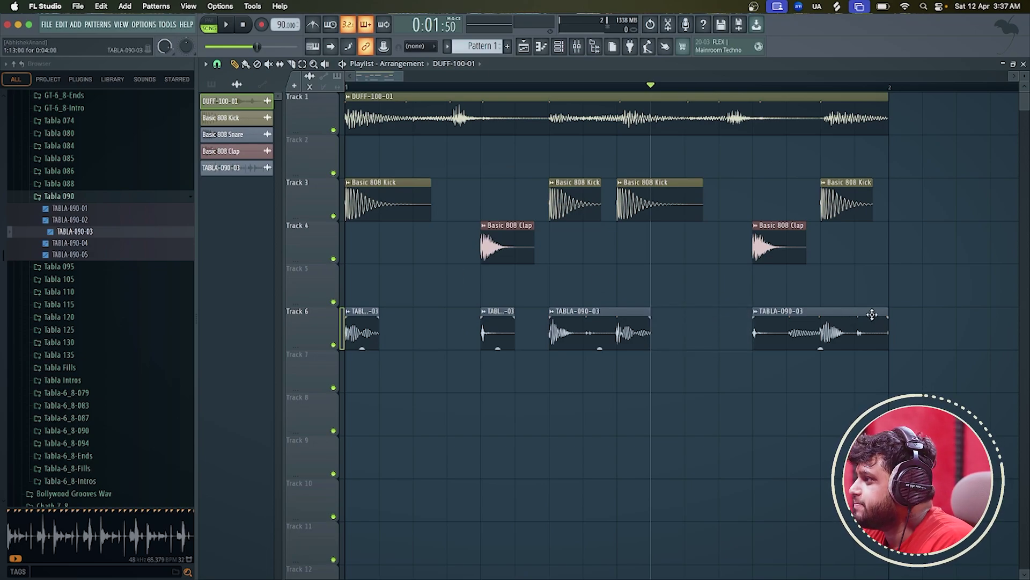
- Play the arrangement to hear the chopped tabla together with the DUFF loop, kick and clap
scroll(747, 299, down, 1)
click(570, 86)
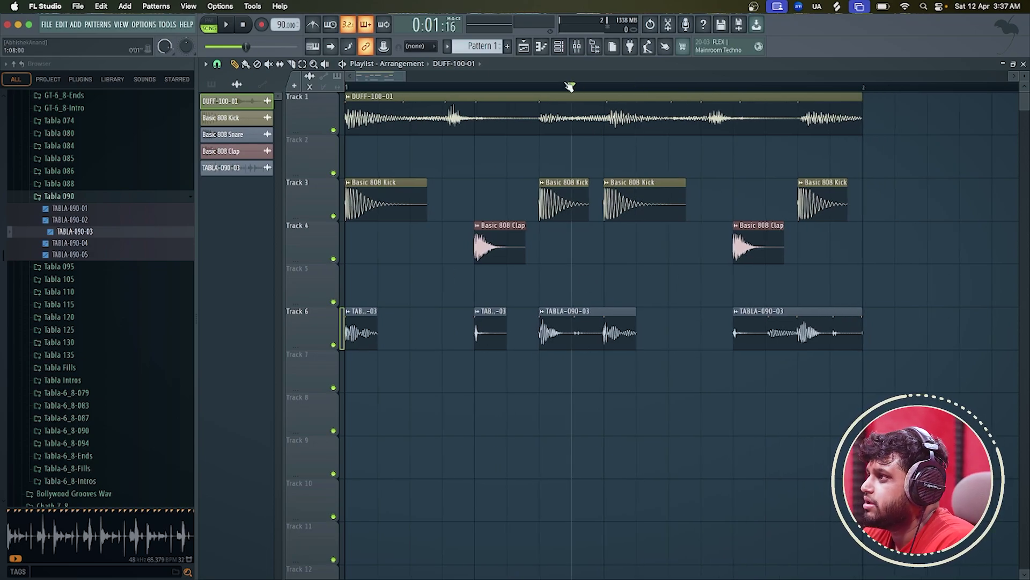
key(space)
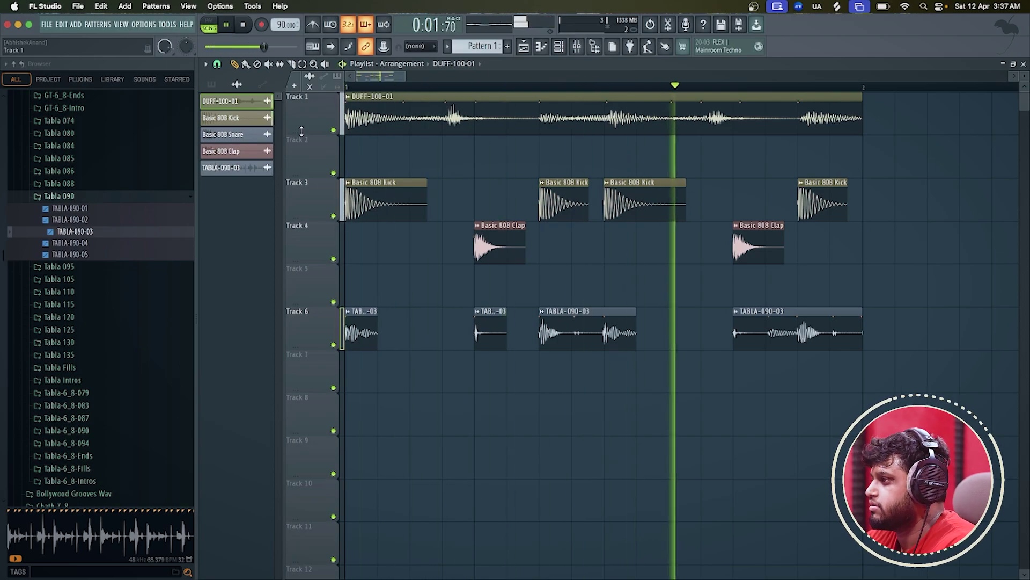
scroll(591, 332, down, 1)
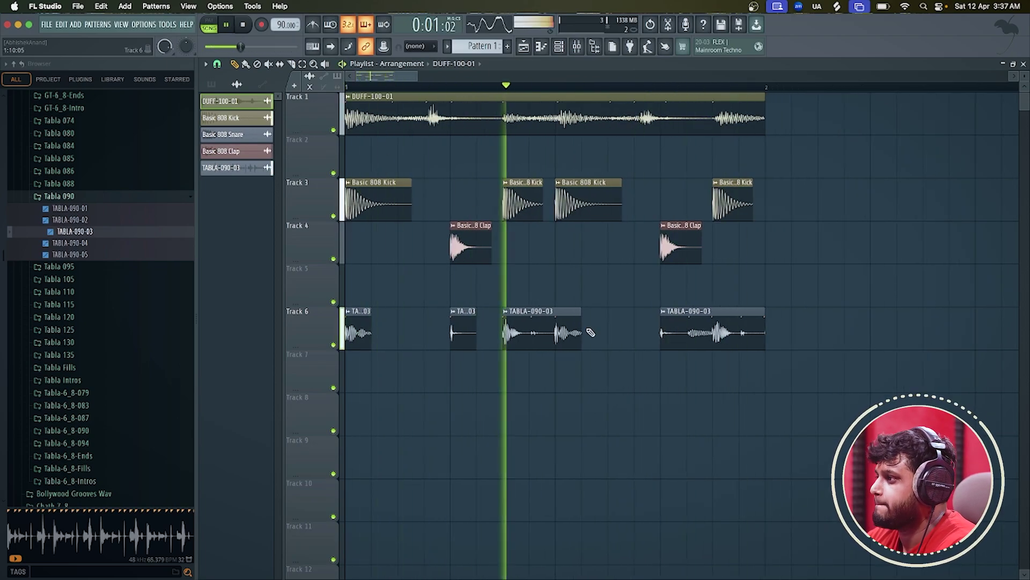
key(space)
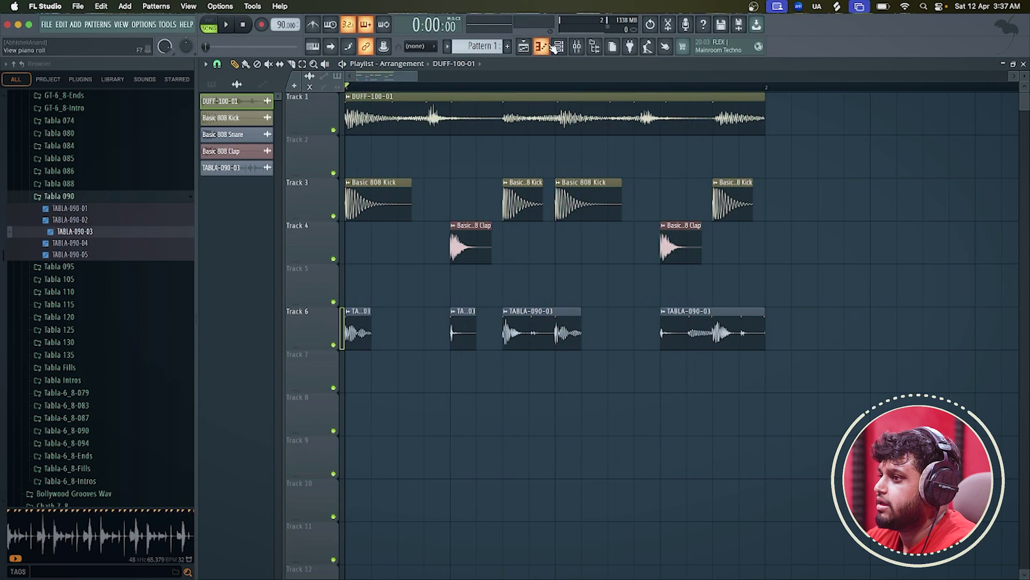
- Find the Dholak loop folders in the sample browser and open Dholak 095
scroll(104, 345, down, 3)
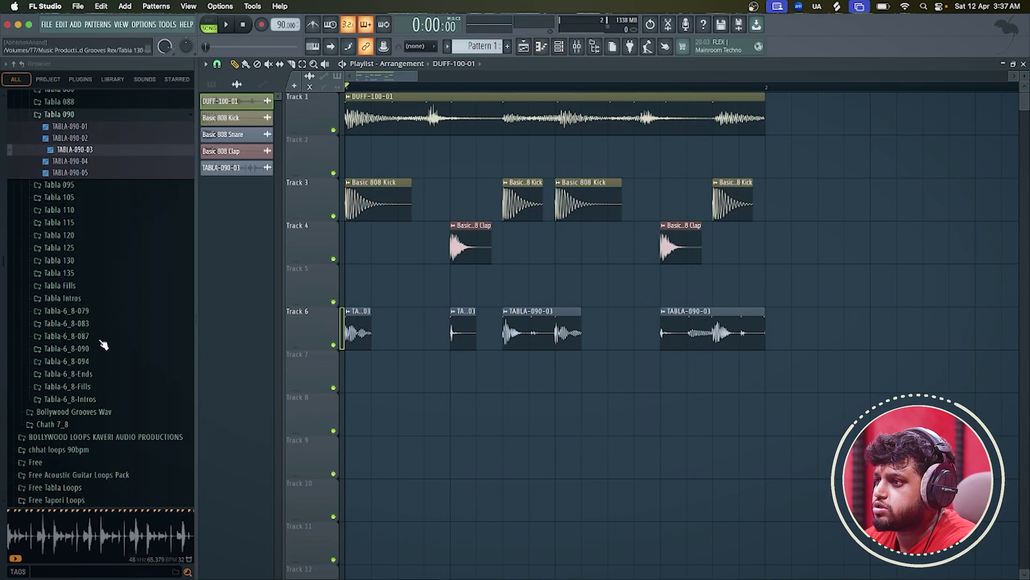
scroll(104, 345, down, 5)
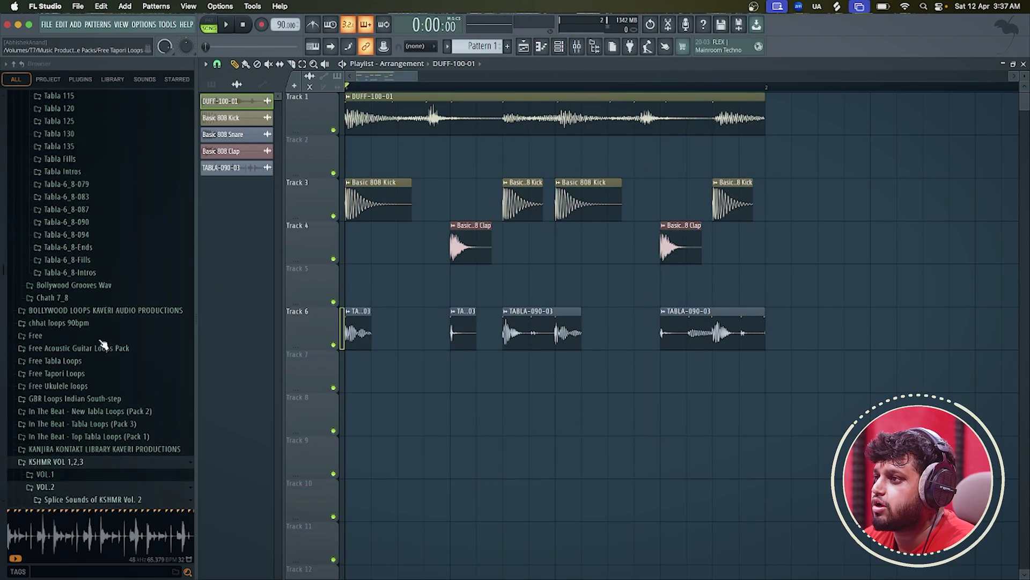
scroll(104, 345, up, 3)
scroll(103, 344, up, 15)
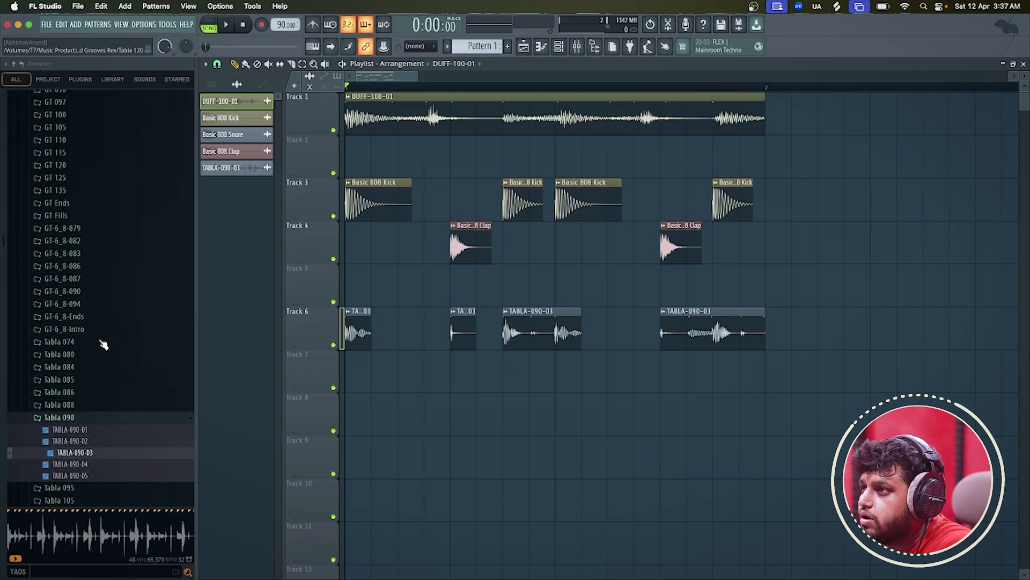
click(104, 341)
scroll(103, 344, up, 10)
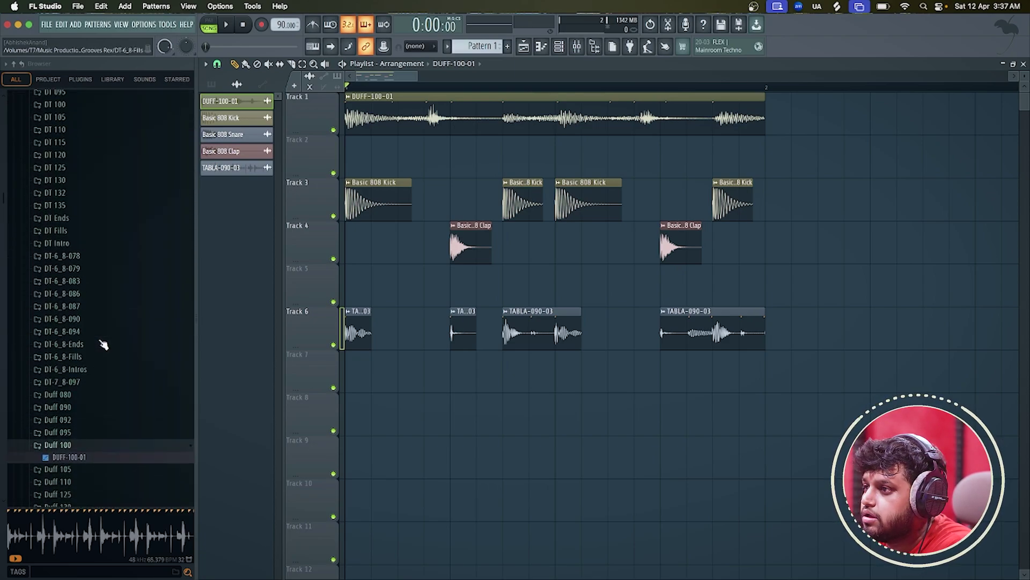
scroll(102, 344, up, 6)
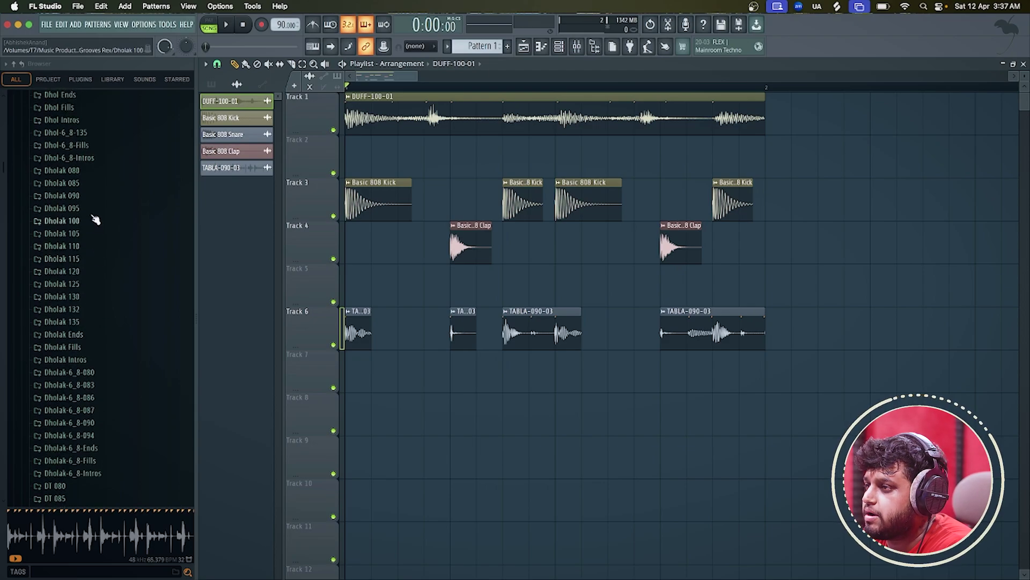
click(94, 209)
- Preview the Dholak 095 loops one after another, from DHOLAK-095-01a through DHOLAK-095-07
click(92, 221)
click(84, 234)
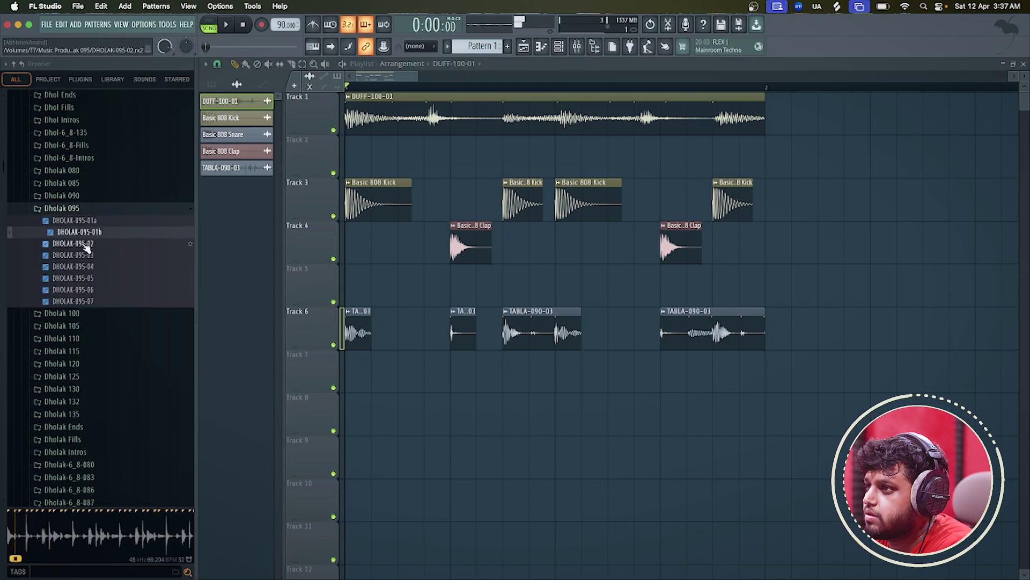
click(85, 244)
click(84, 256)
click(85, 267)
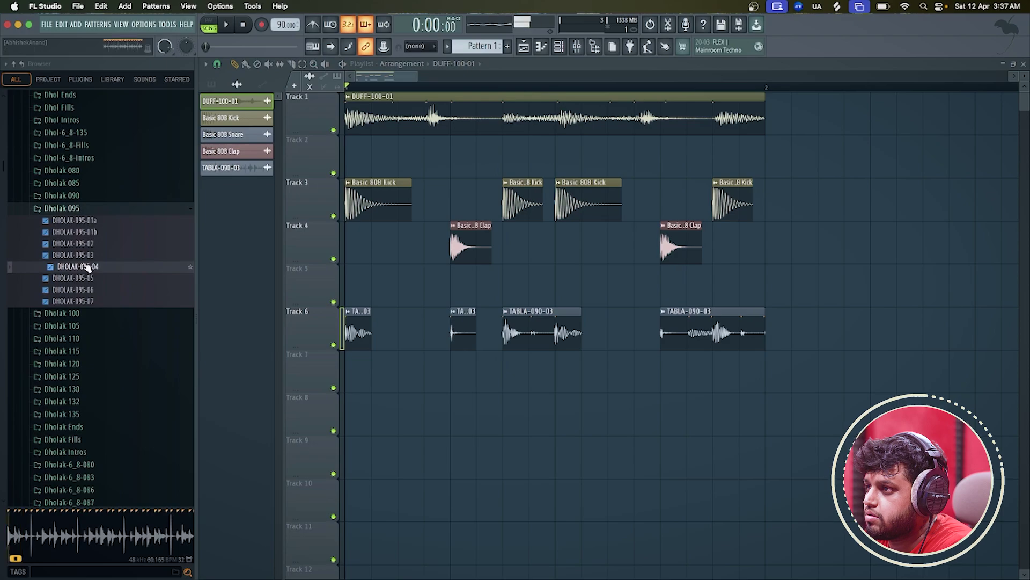
click(84, 278)
click(82, 290)
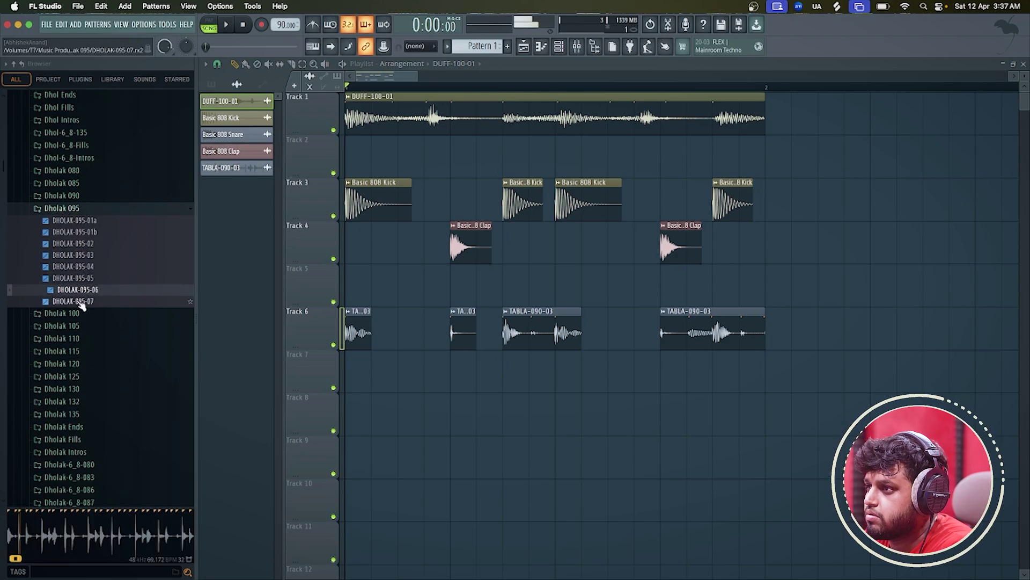
click(82, 301)
- Open the Dholak 100 folder and preview DHOLAK-100-01a, DHOLAK-100-01b and DHOLAK-100-03
click(81, 314)
click(80, 325)
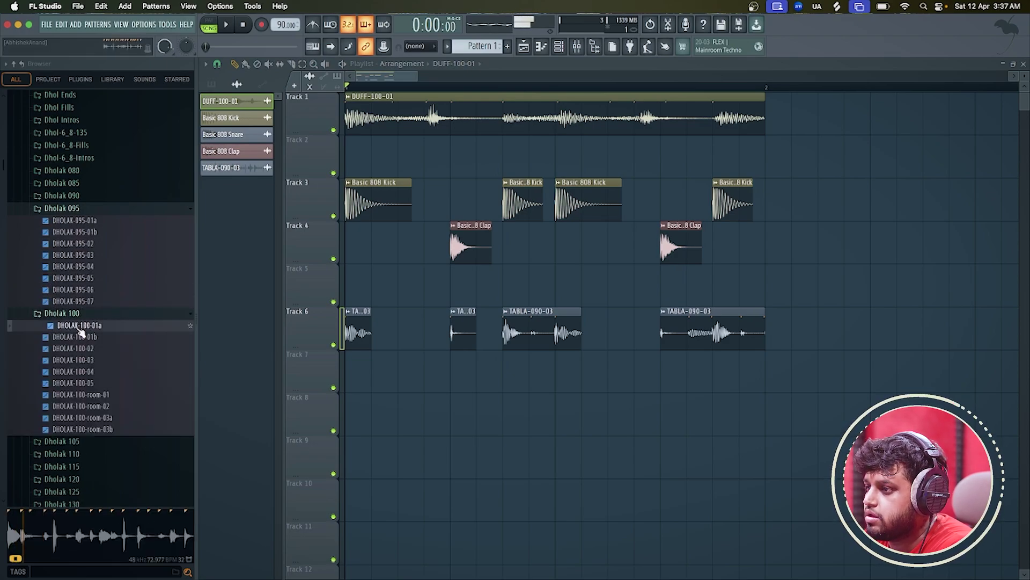
click(82, 337)
click(84, 360)
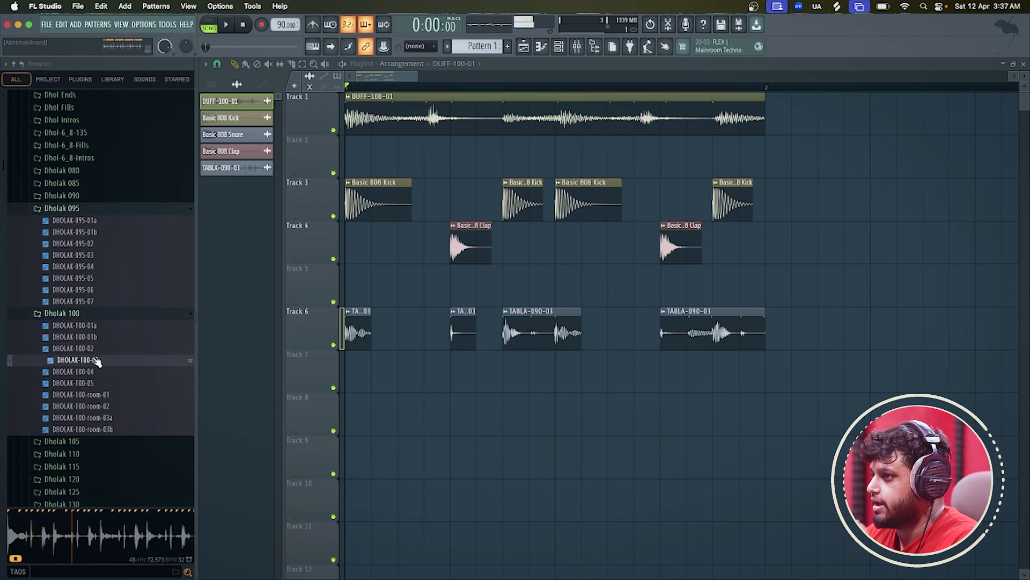
- Place the DHOLAK-100-03 loop at the start of Track 7 and trim it to one bar
drag(97, 361, 364, 384)
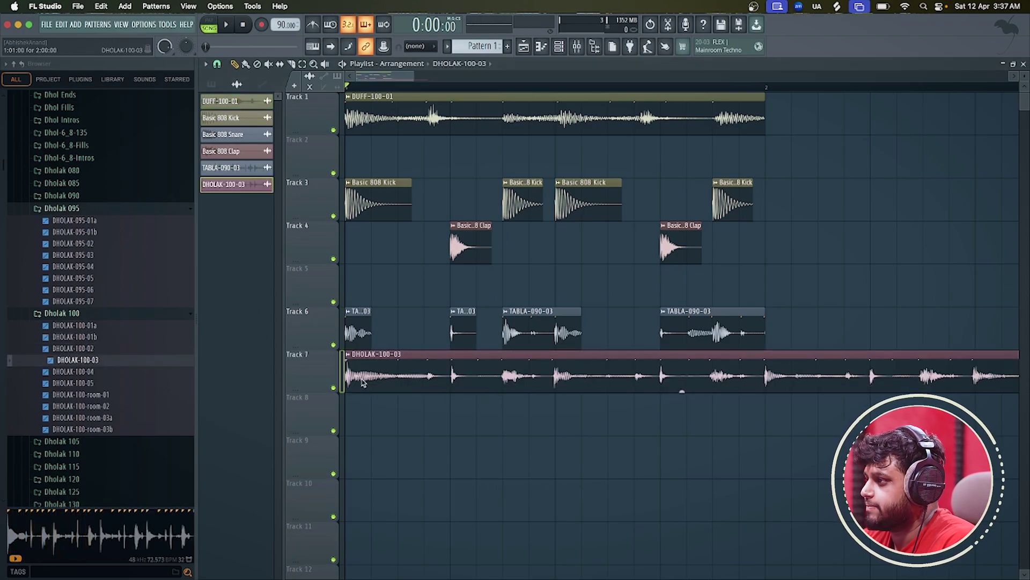
scroll(362, 383, down, 3)
drag(770, 355, 558, 355)
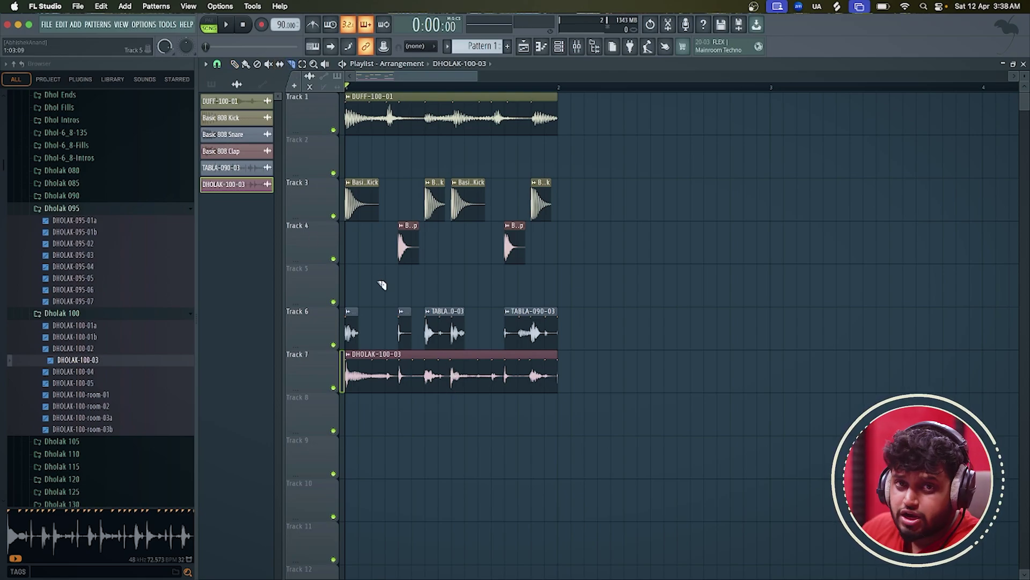
- Slice the dholak clip on Track 7 and delete the short piece just before the first clap
scroll(384, 413, down, 3)
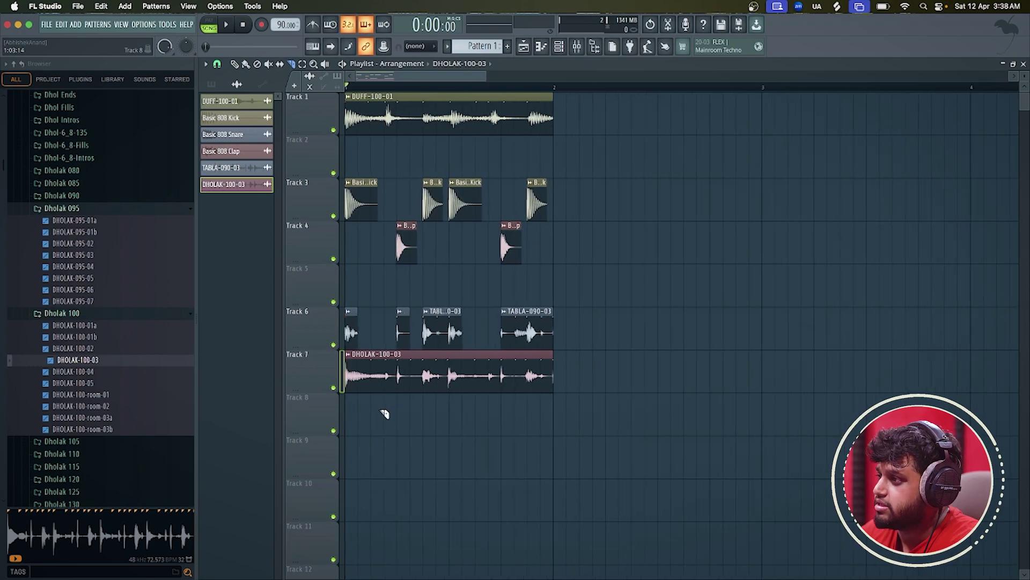
click(372, 378)
click(391, 381)
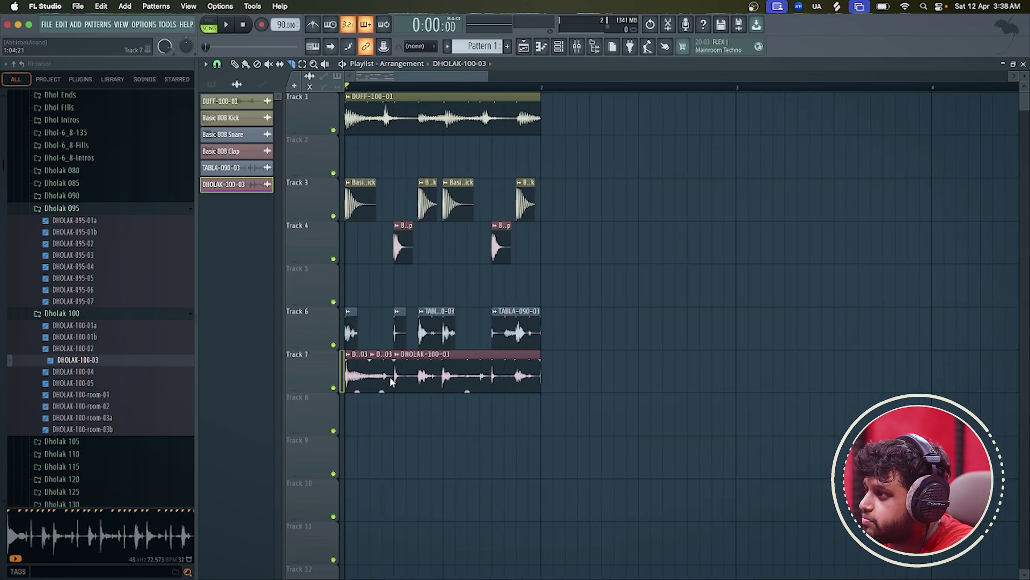
click(234, 63)
right_click(379, 378)
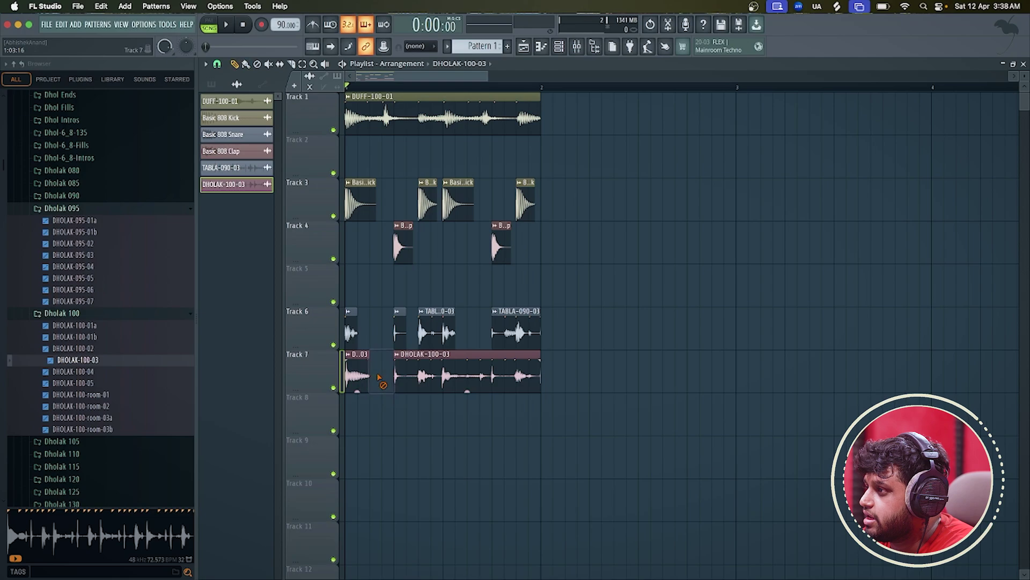
key(space)
key(space)
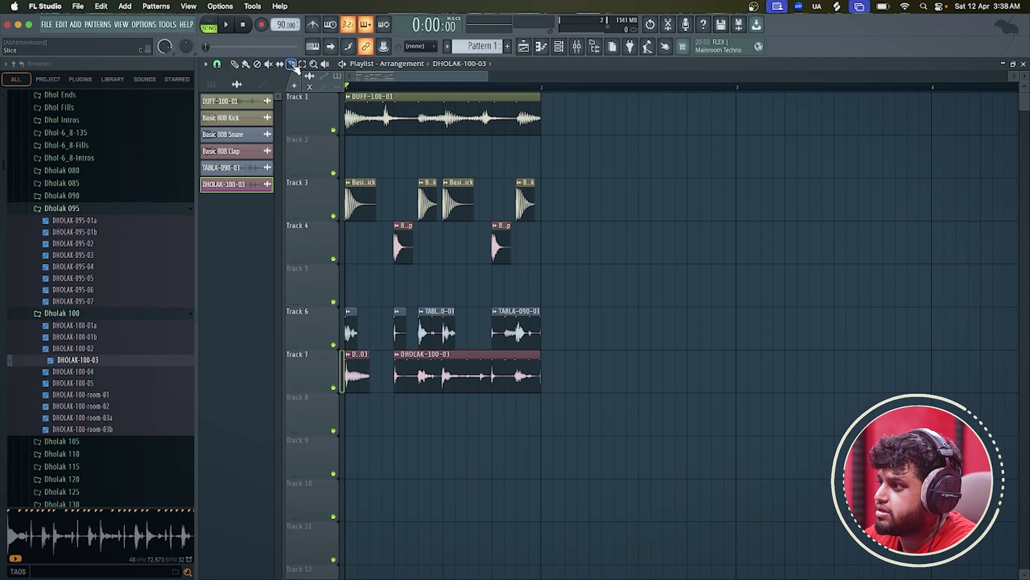
- Solo Track 7 and play the chopped dholak from the start several times to hear its hits
scroll(443, 385, up, 3)
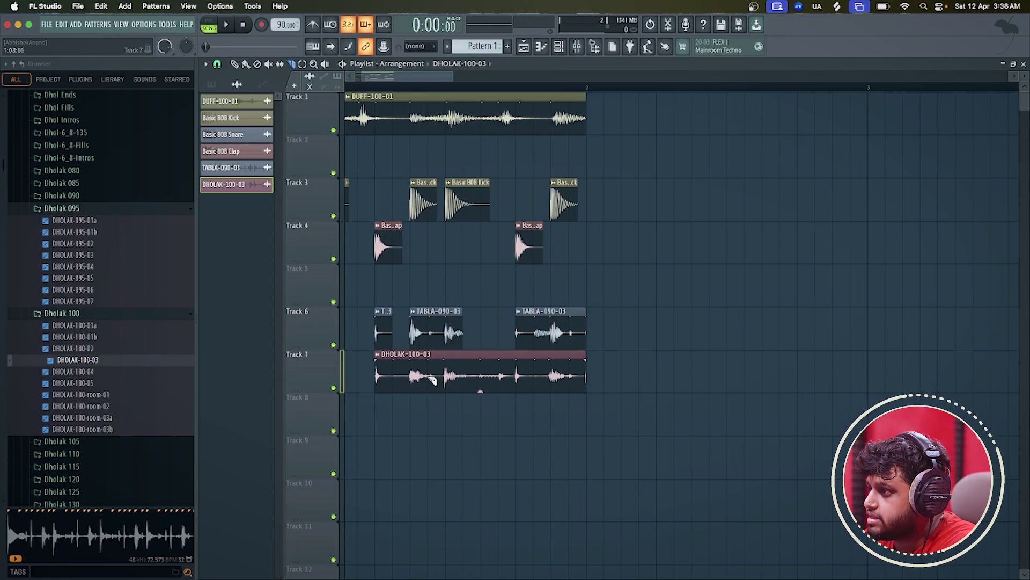
ctrl+click(334, 387)
drag(428, 78, 423, 77)
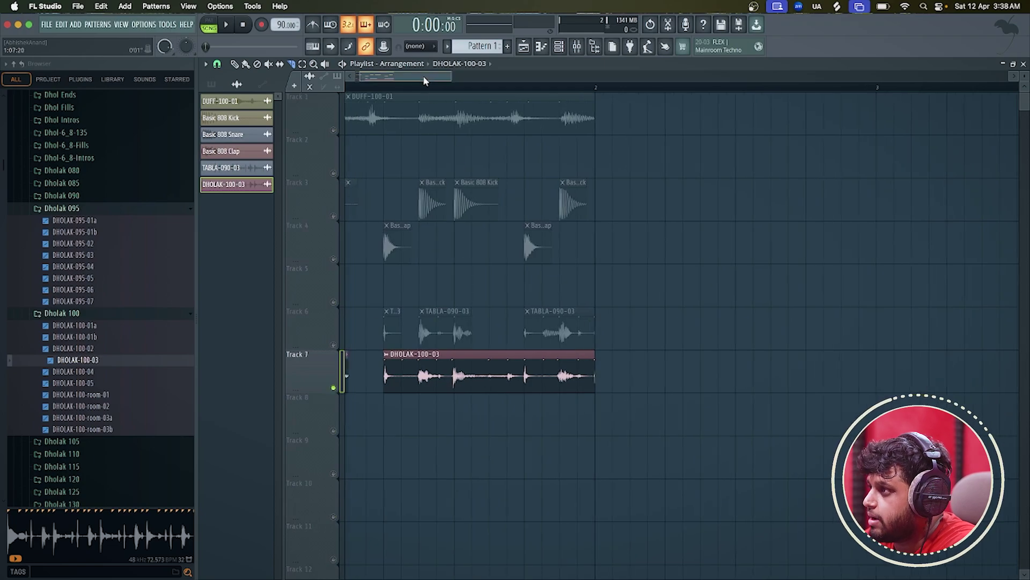
scroll(424, 214, left, 2)
key(space)
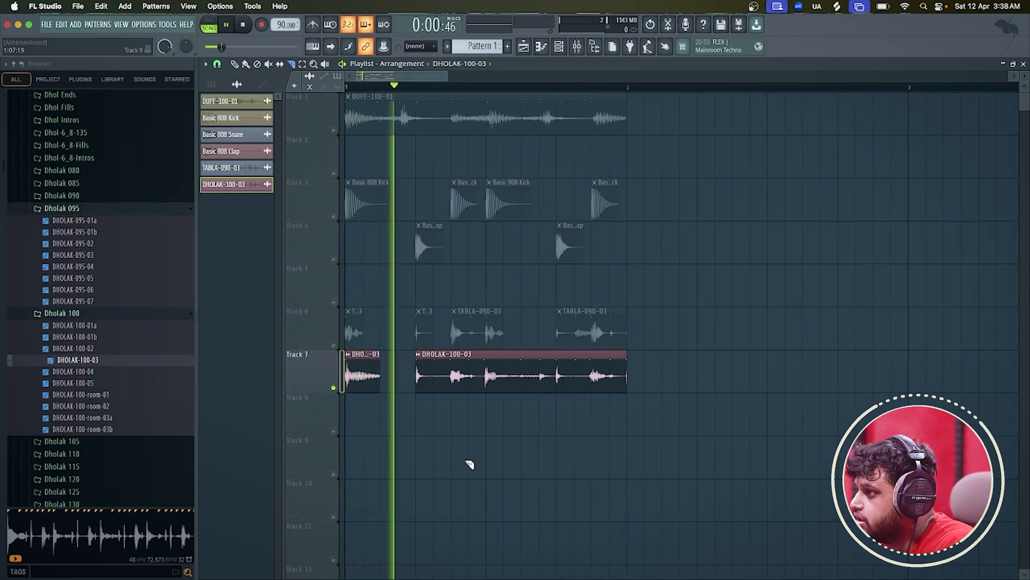
key(space)
key(space)
key(space)
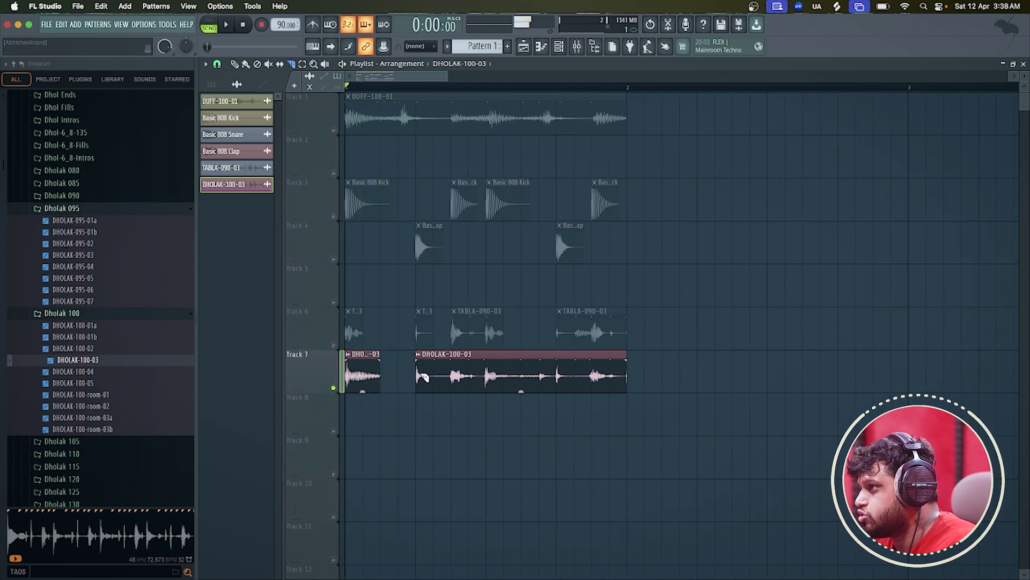
key(space)
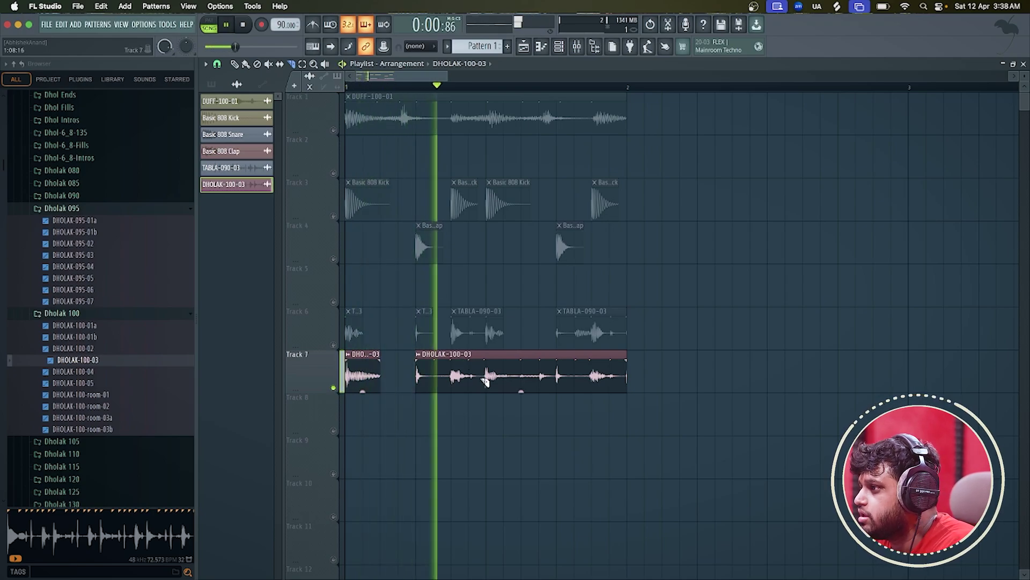
key(space)
key(space)
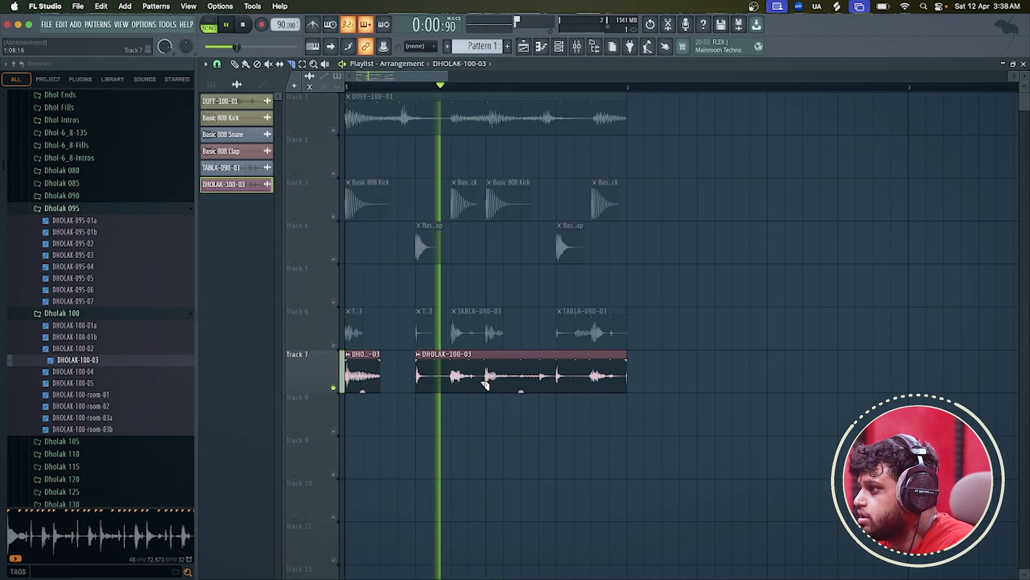
key(space)
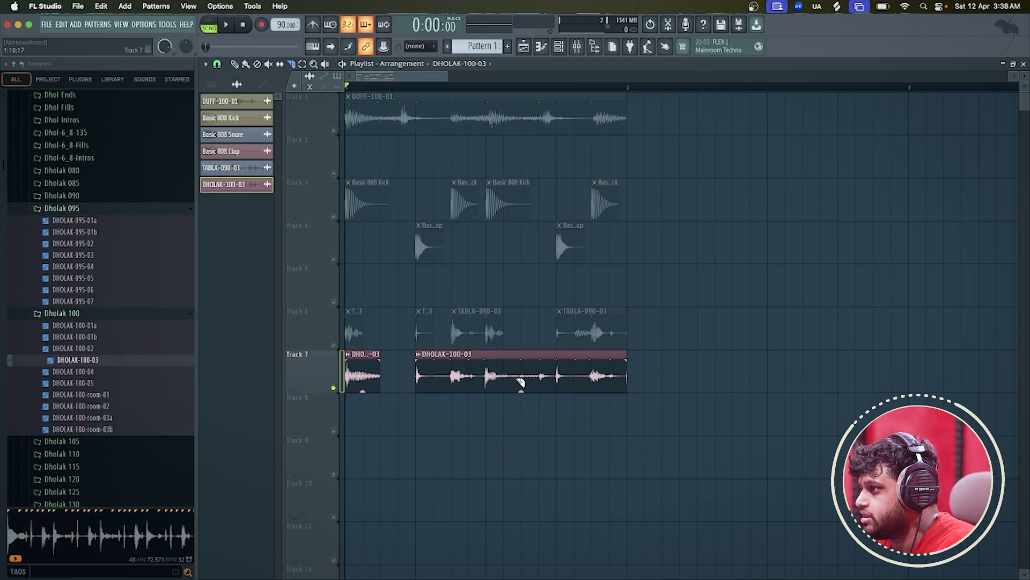
- Slice the longer dholak clip after its third hit and at the second clap, and delete the piece in between
shift+click(510, 387)
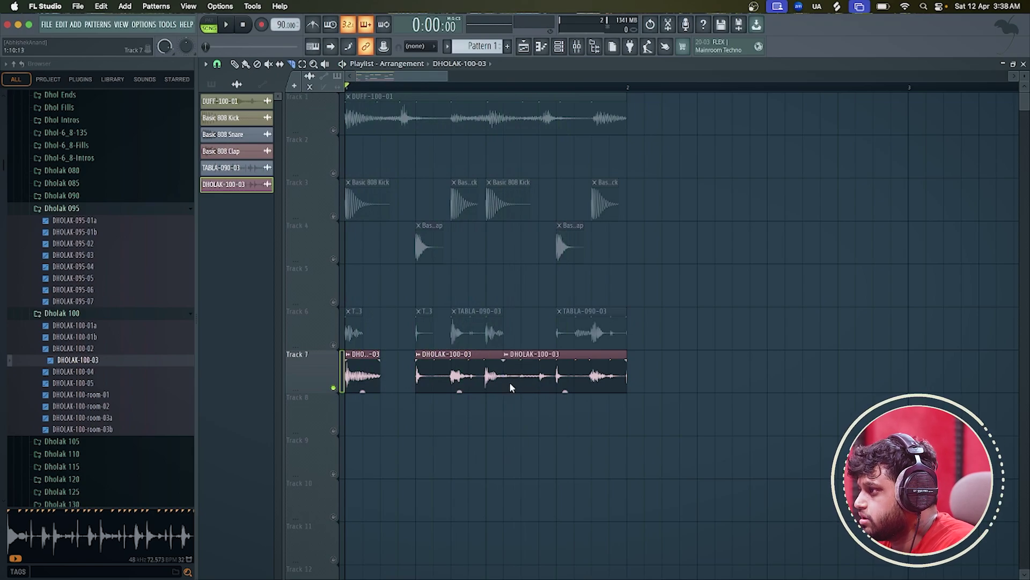
shift+click(555, 386)
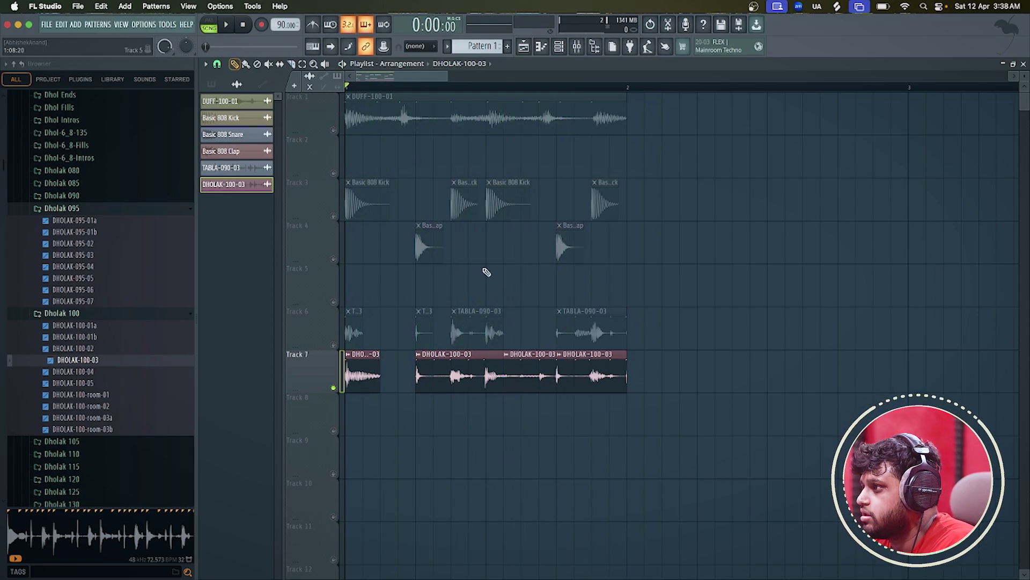
right_click(539, 370)
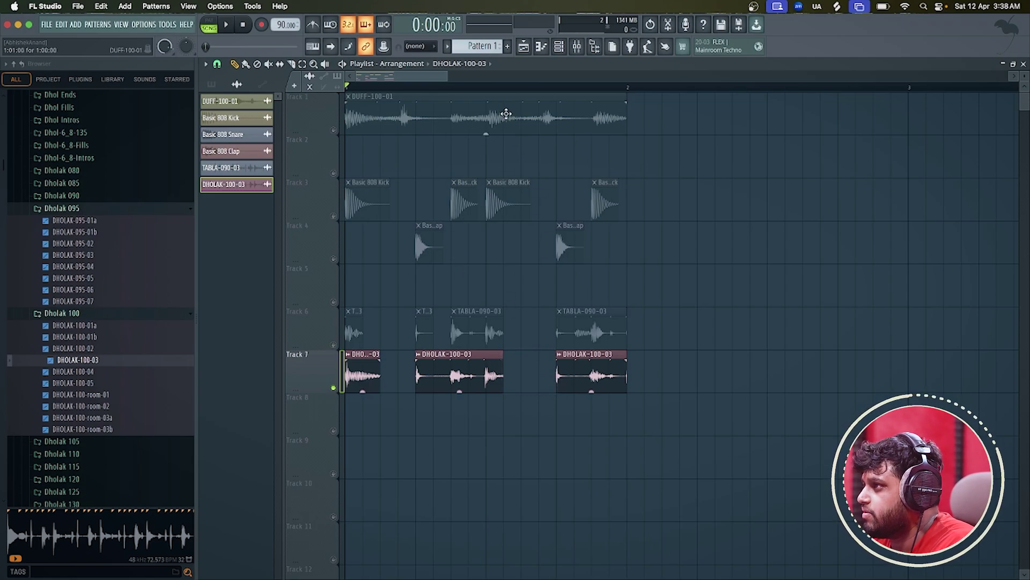
- Play the chopped dholak on its own, and unsolo Track 7 to play it with all the other tracks
key(space)
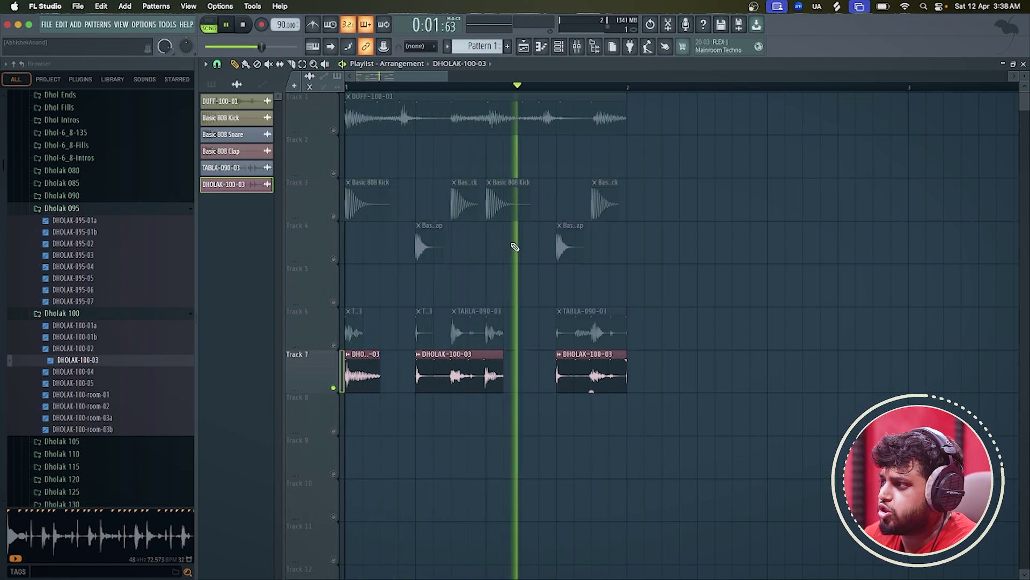
key(space)
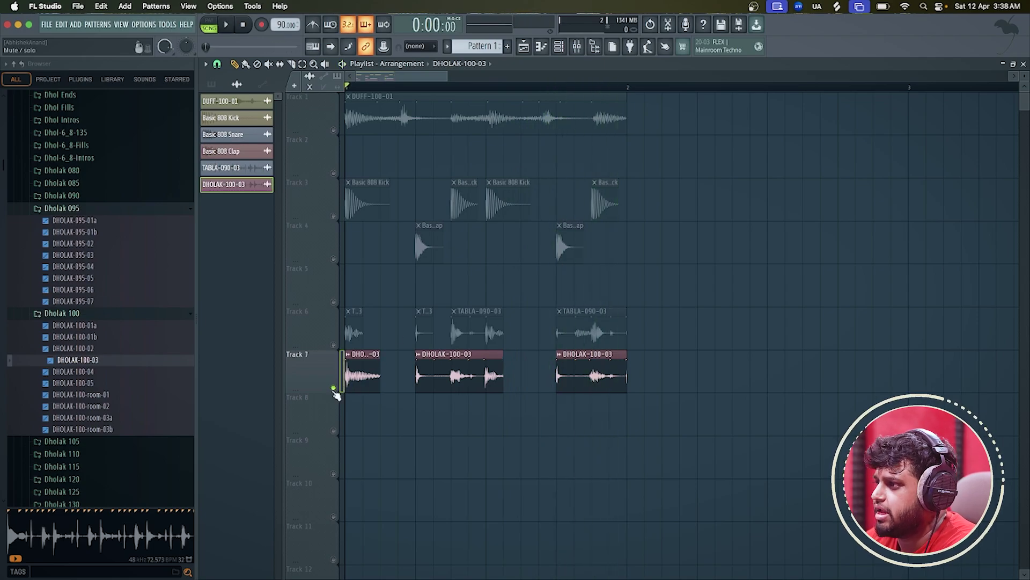
right_click(334, 388)
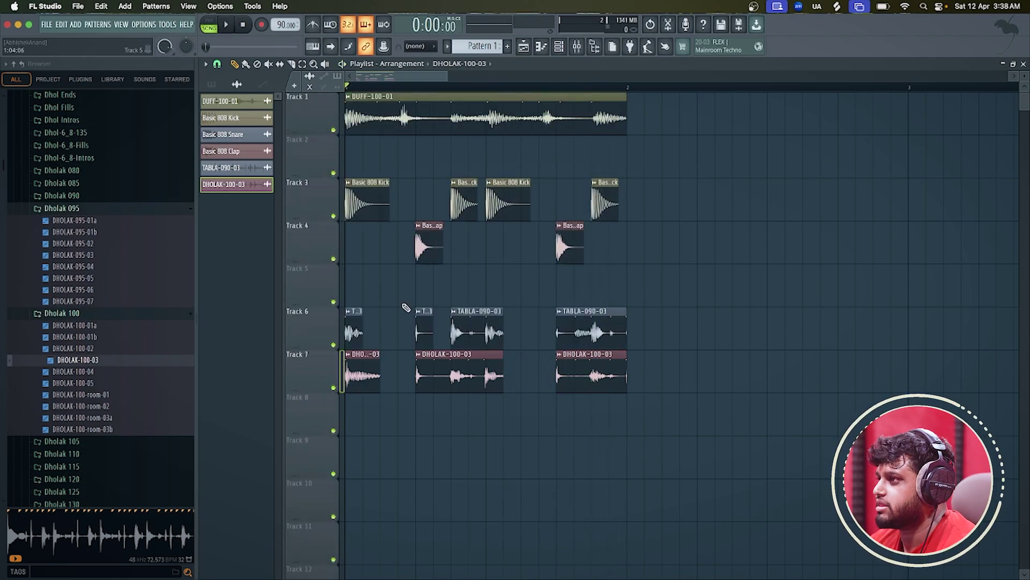
key(space)
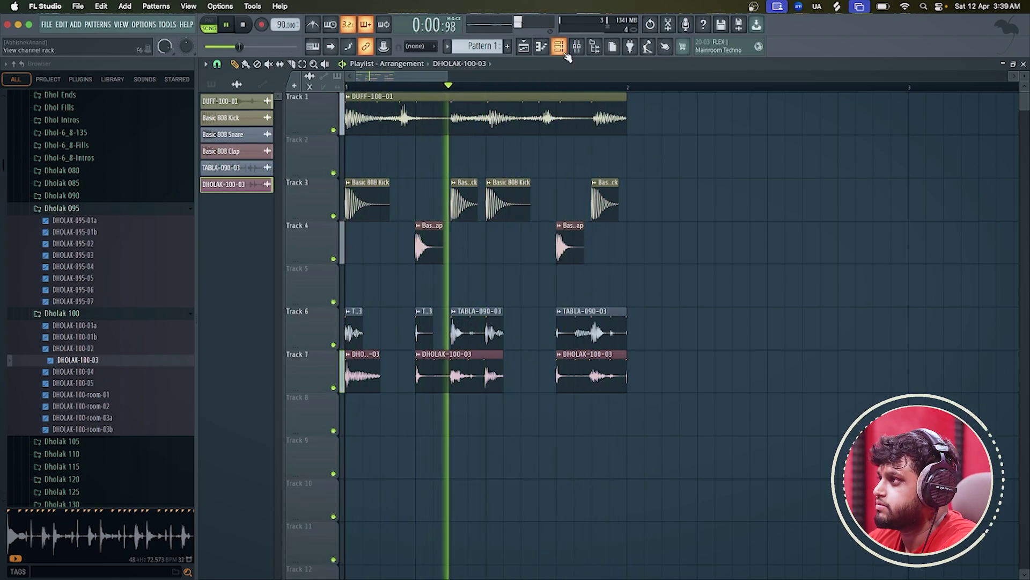
- Create Pattern 2 and fill the 808 HiHat channel on every 2 steps
click(559, 47)
key(space)
click(301, 147)
click(320, 164)
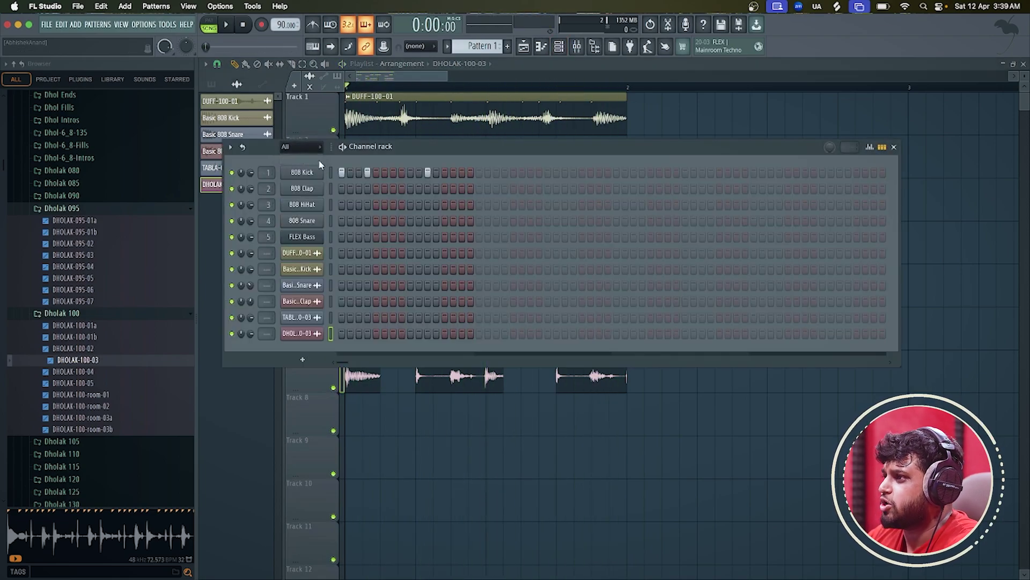
scroll(478, 45, up, 1)
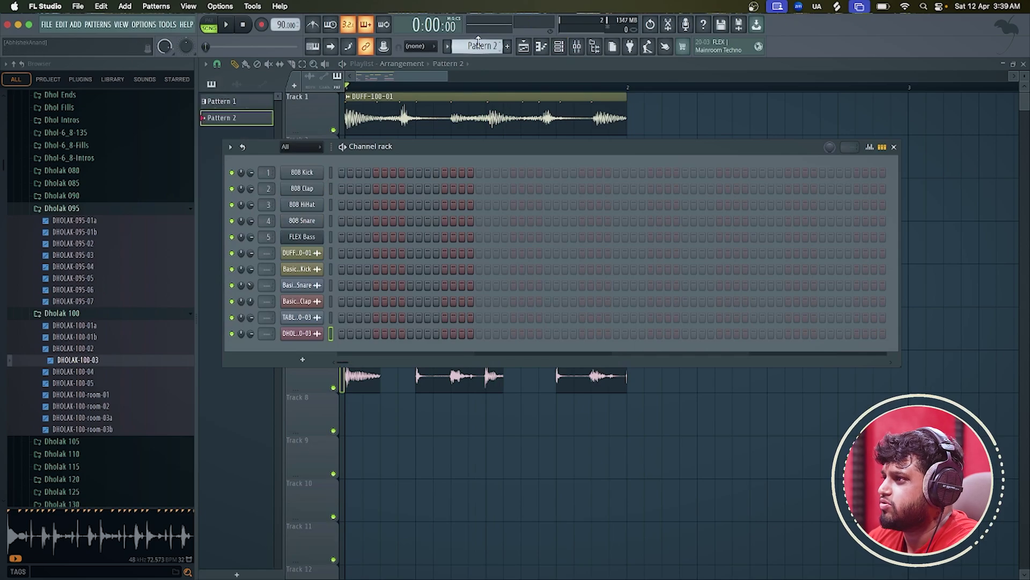
right_click(293, 206)
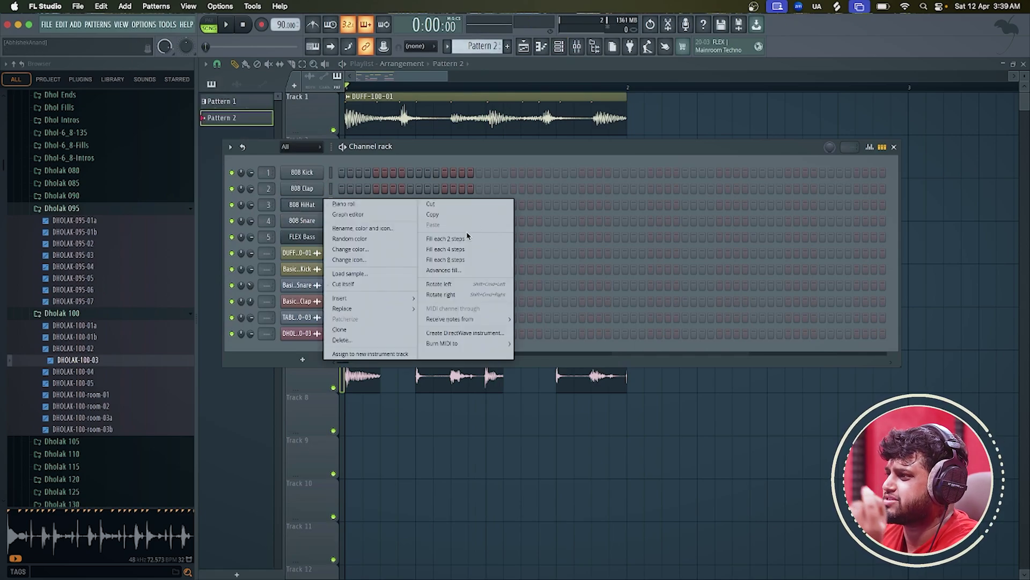
click(466, 238)
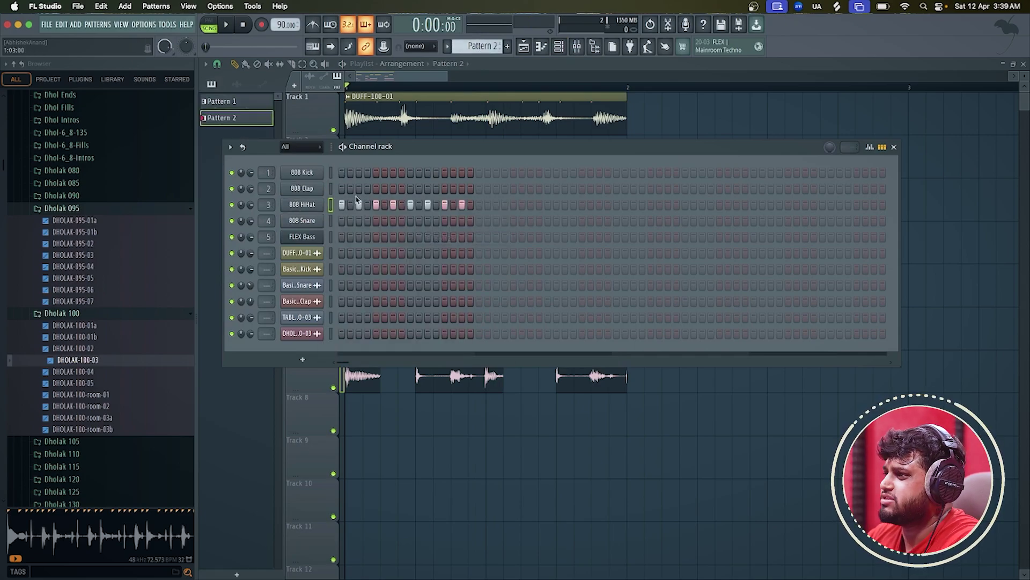
- Place a one-bar Pattern 2 clip at the start of Track 8
click(398, 85)
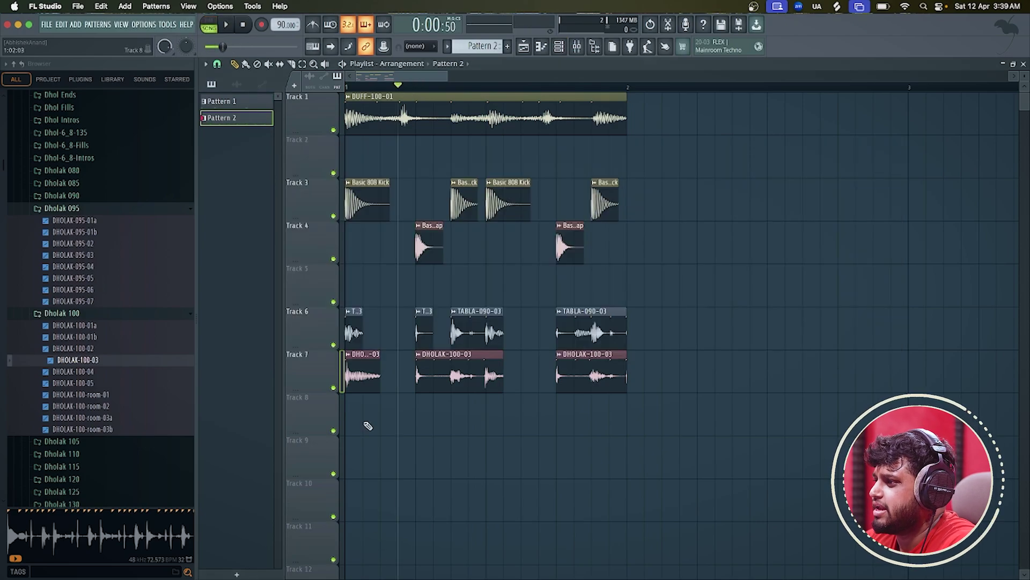
click(365, 419)
click(559, 46)
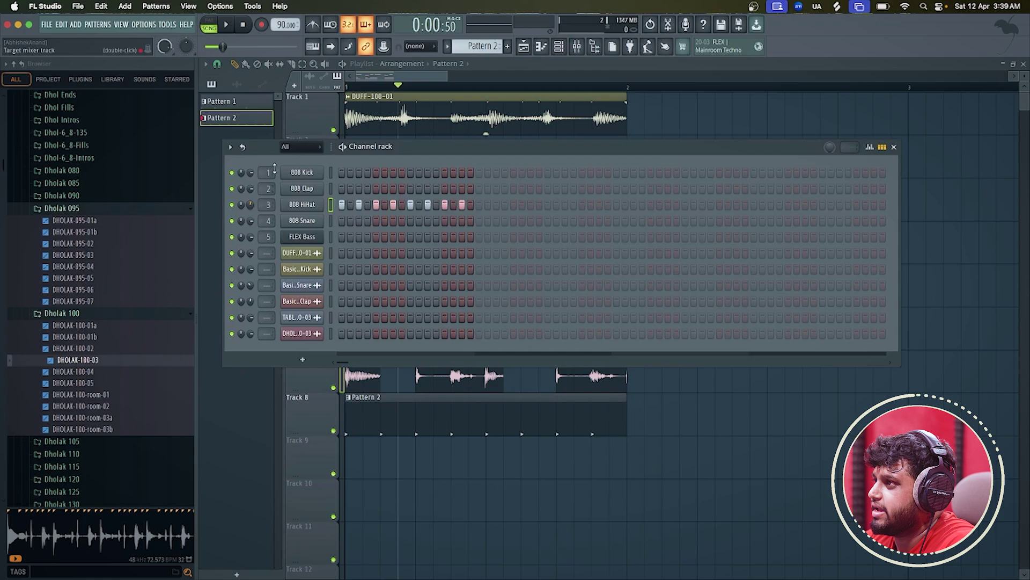
click(394, 76)
- Move the DUFF-100-01 clip to Track 8 and the Pattern 2 hi-hat clip to Track 5
drag(401, 400, 391, 152)
drag(429, 119, 419, 424)
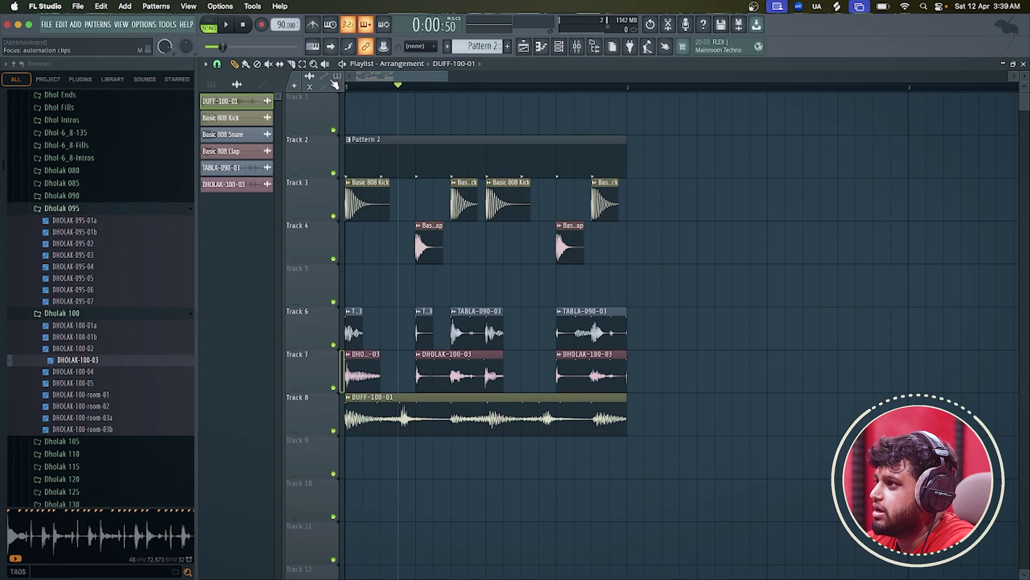
click(302, 63)
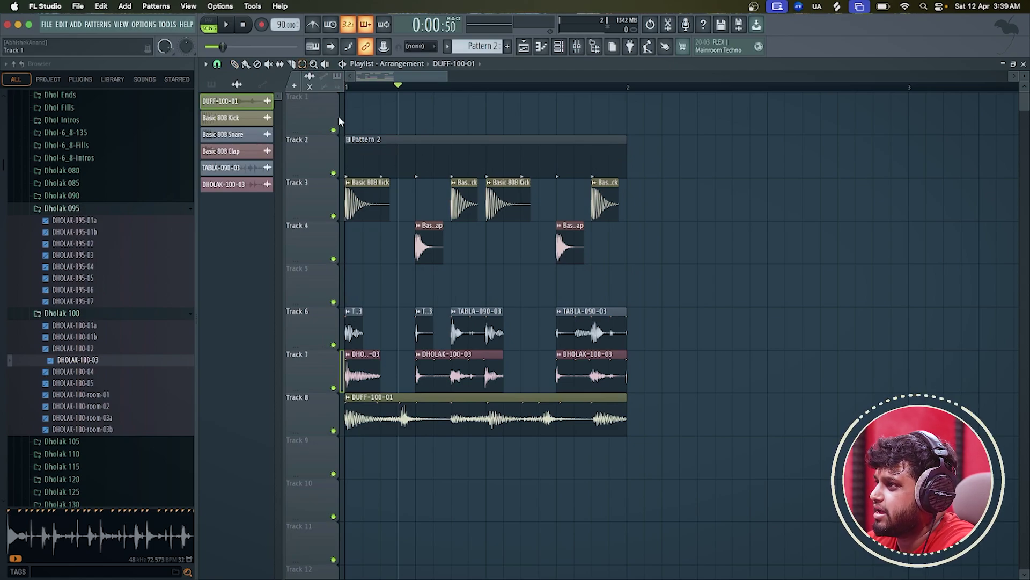
click(382, 156)
key(shift+Down)
key(shift+Down)
key(shift+Down)
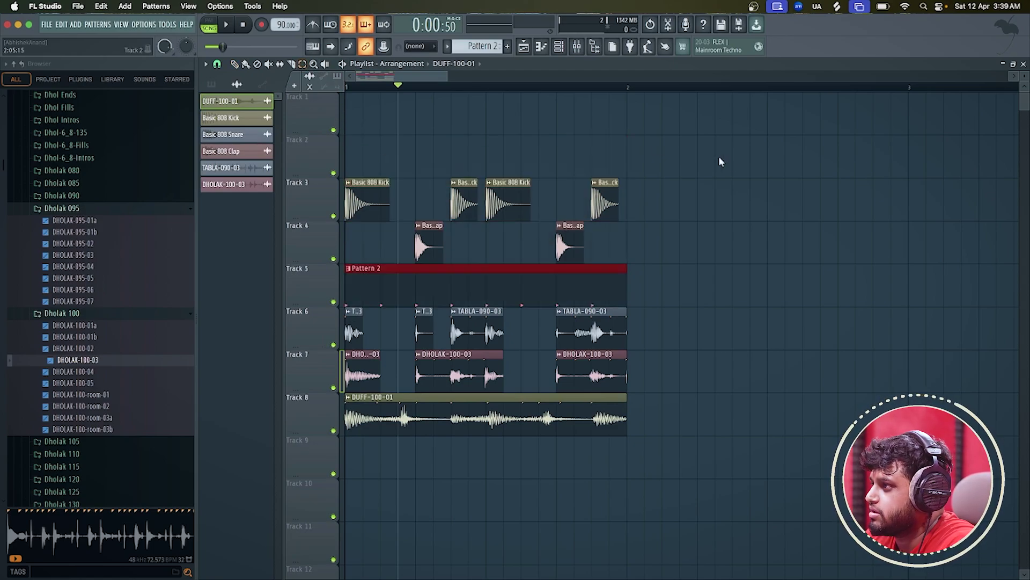
- Move the kick, clap and Pattern 2 clips together up to Tracks 1, 2 and 3, and play the arrangement
drag(691, 178, 337, 307)
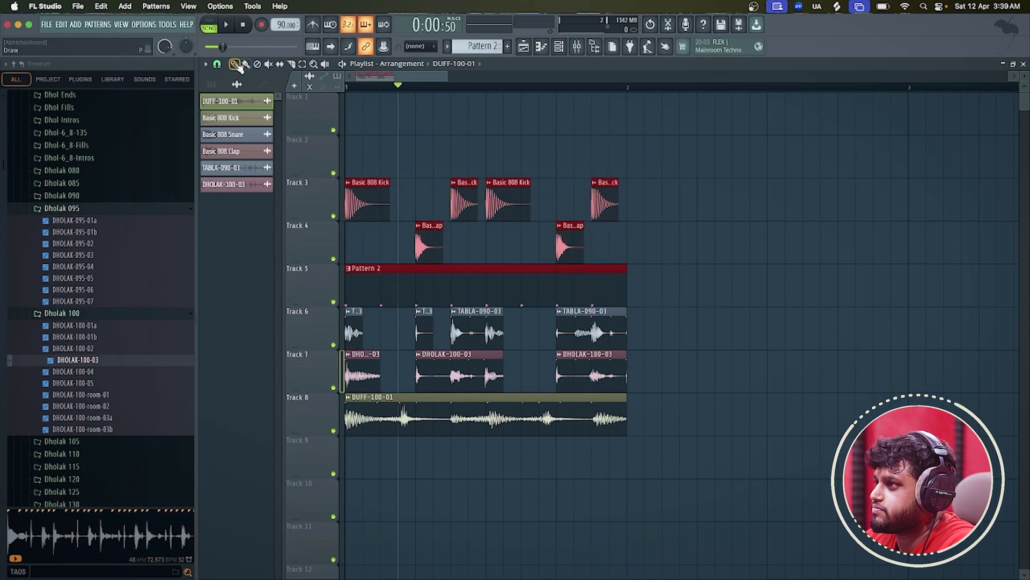
drag(368, 273, 368, 187)
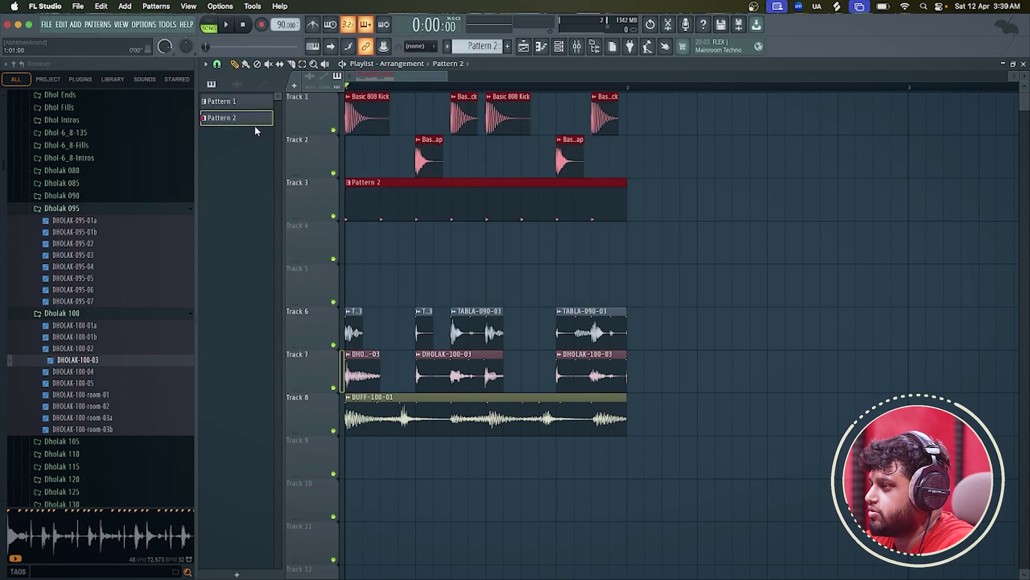
key(space)
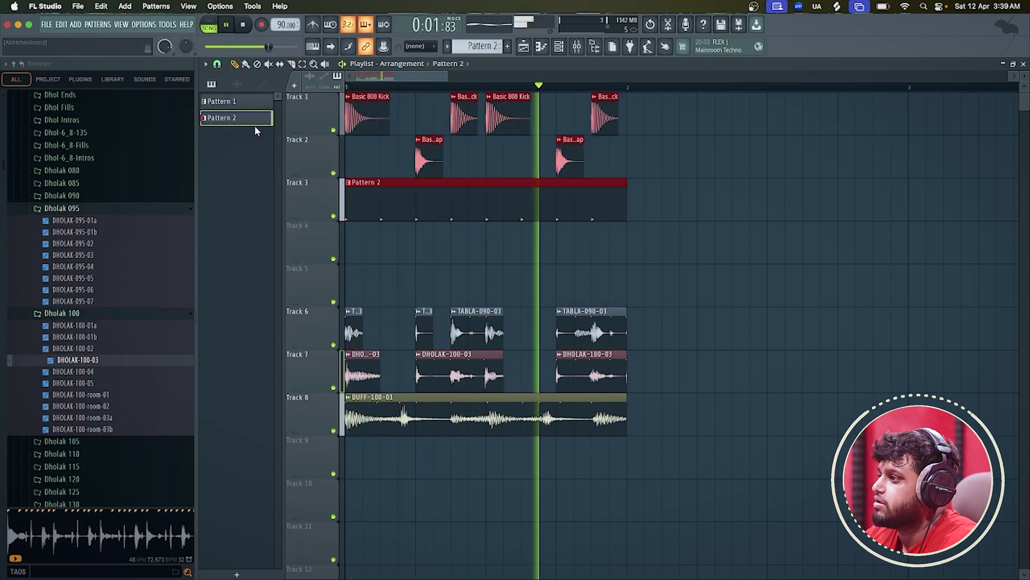
key(space)
click(677, 121)
right_click(694, 120)
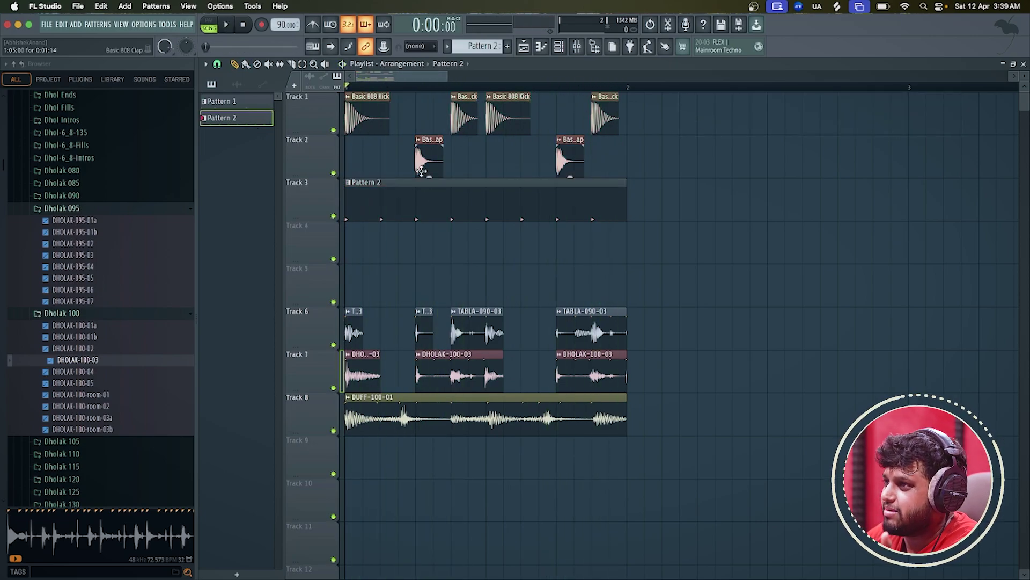
- Browse the Bollywood Grooves Rex folders to DT 100 and audition the DT-100-01 and DT-100-02 loops
scroll(179, 246, down, 3)
scroll(179, 246, up, 10)
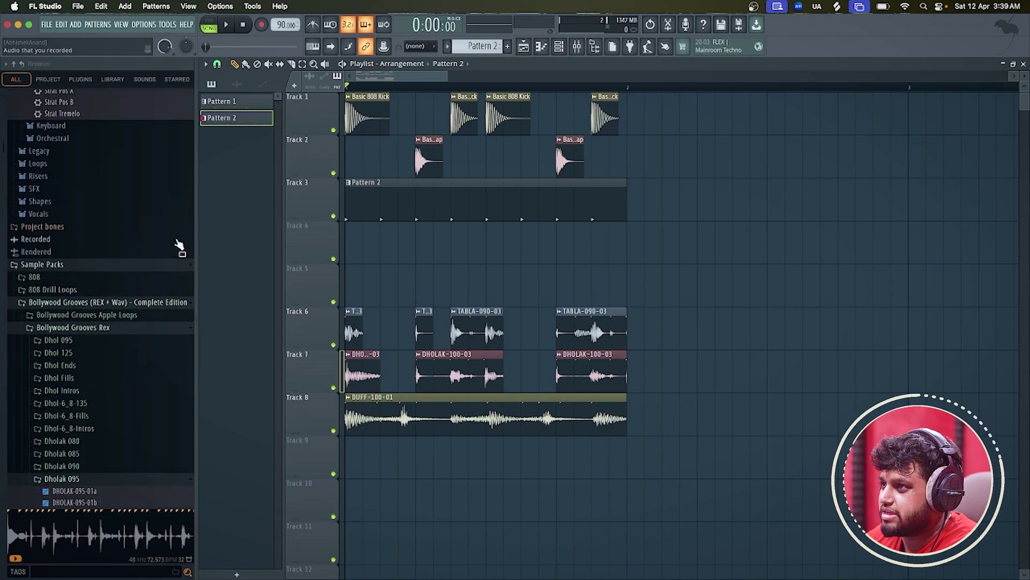
scroll(179, 246, down, 20)
scroll(179, 246, up, 10)
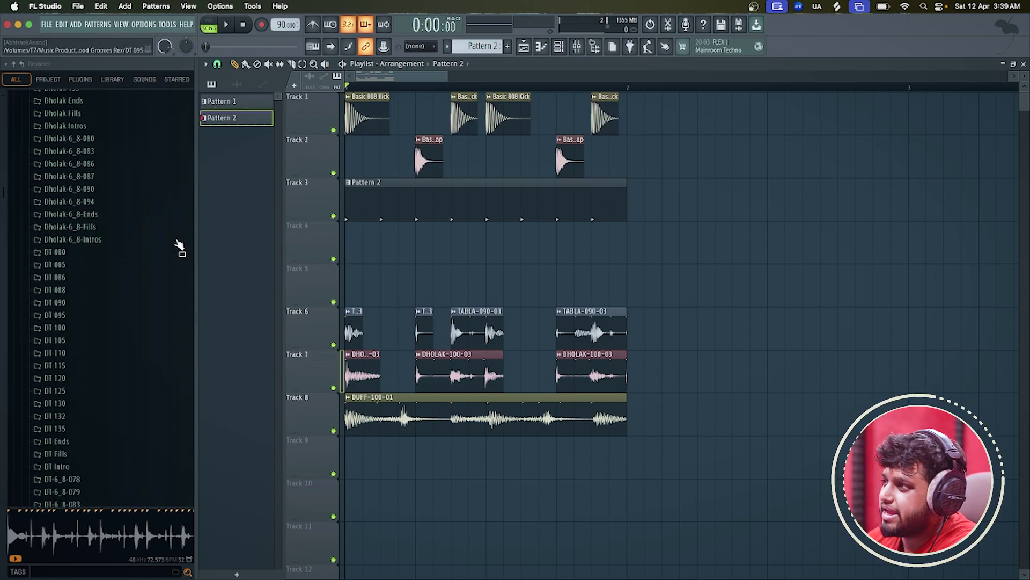
scroll(180, 245, down, 7)
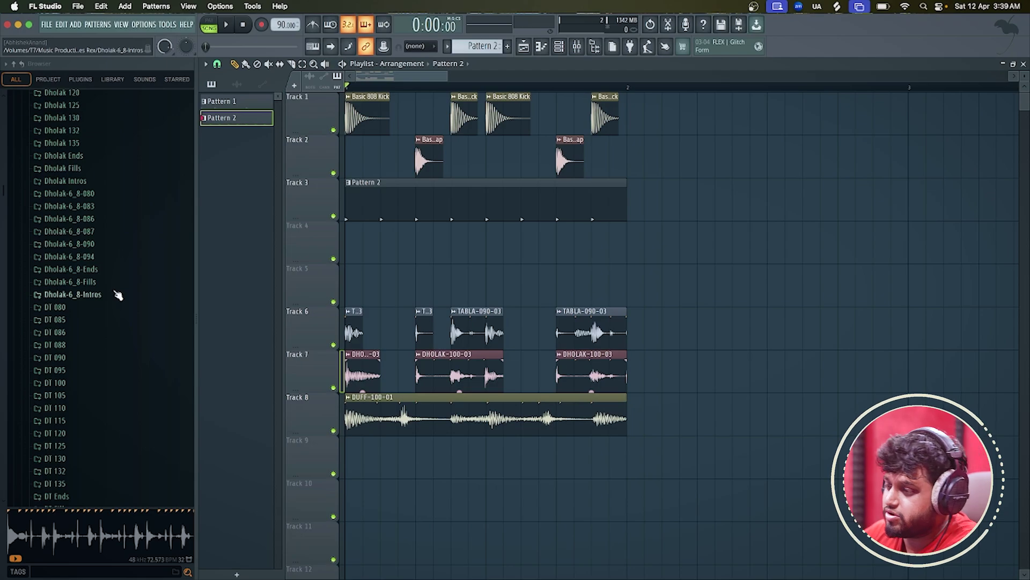
scroll(85, 329, down, 7)
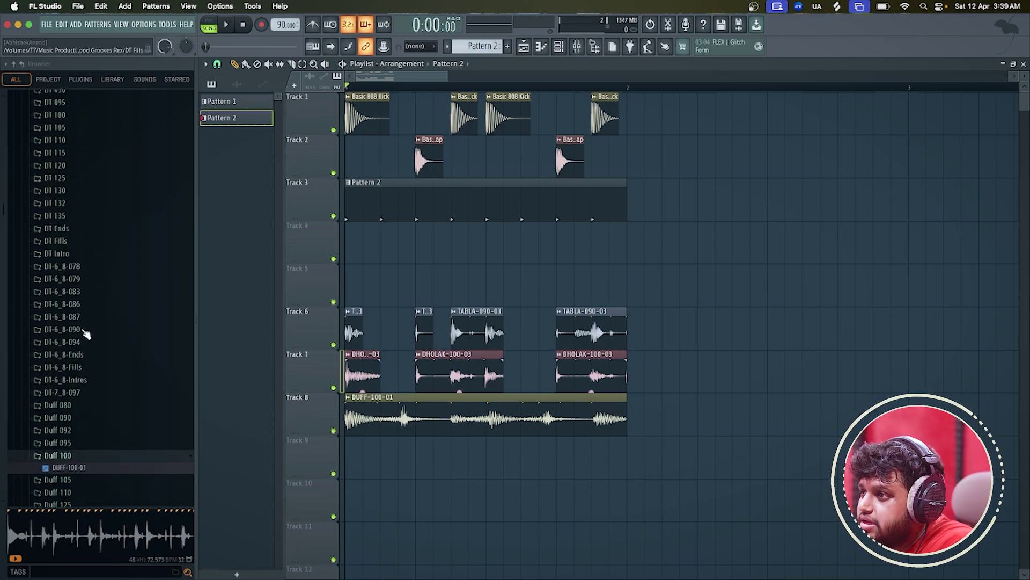
scroll(85, 331, up, 6)
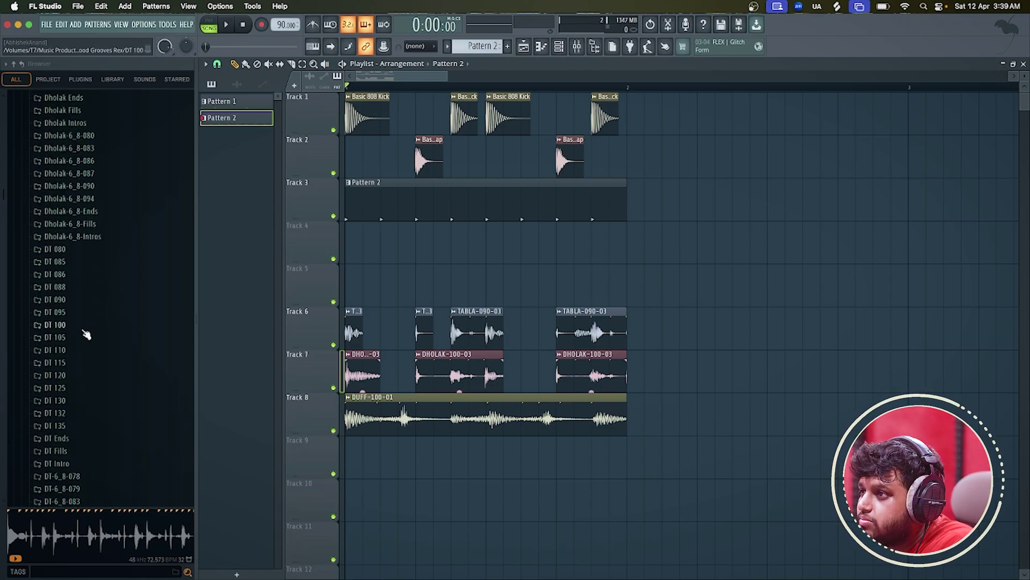
click(81, 325)
click(75, 348)
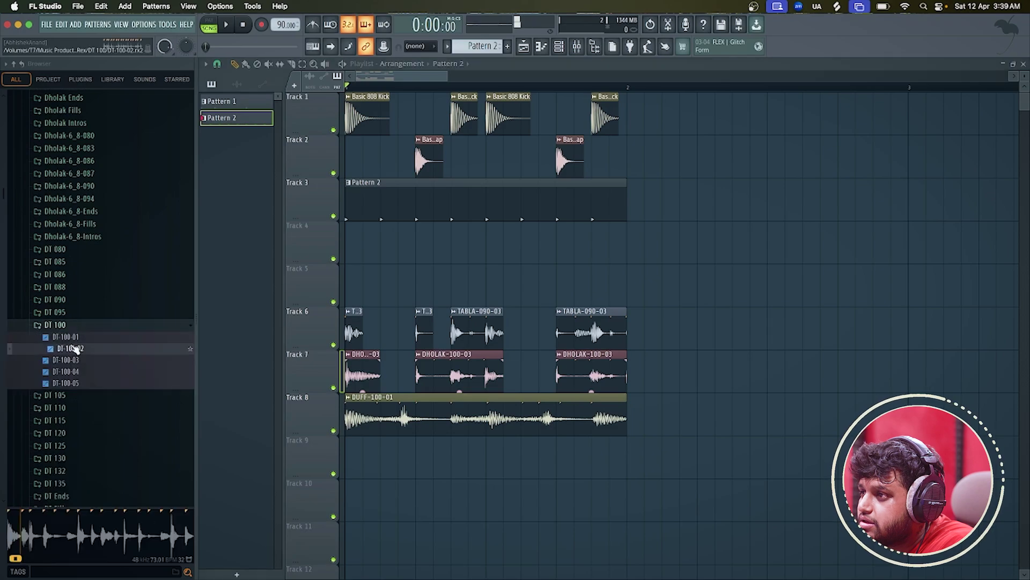
click(81, 339)
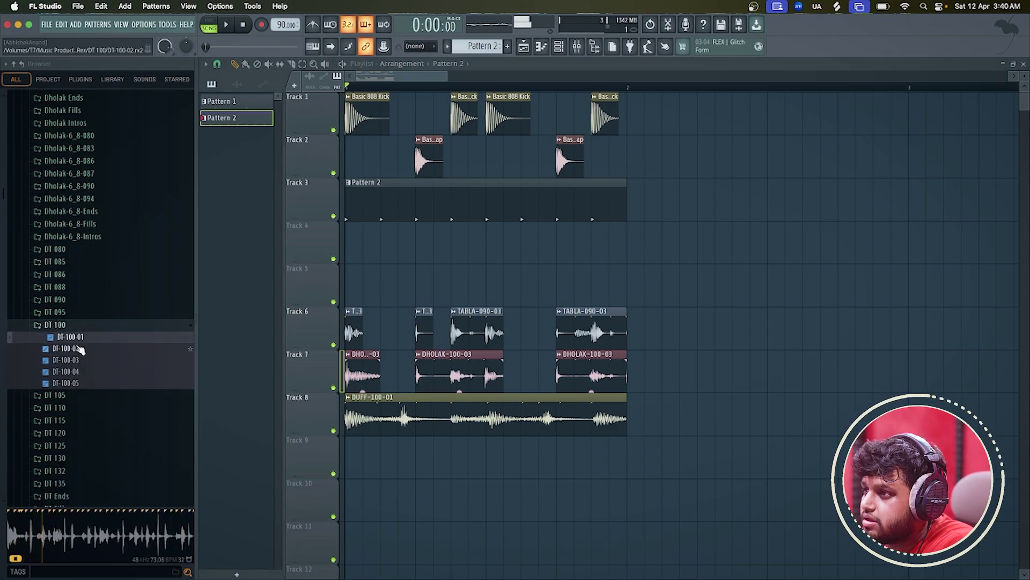
click(80, 348)
scroll(86, 332, down, 2)
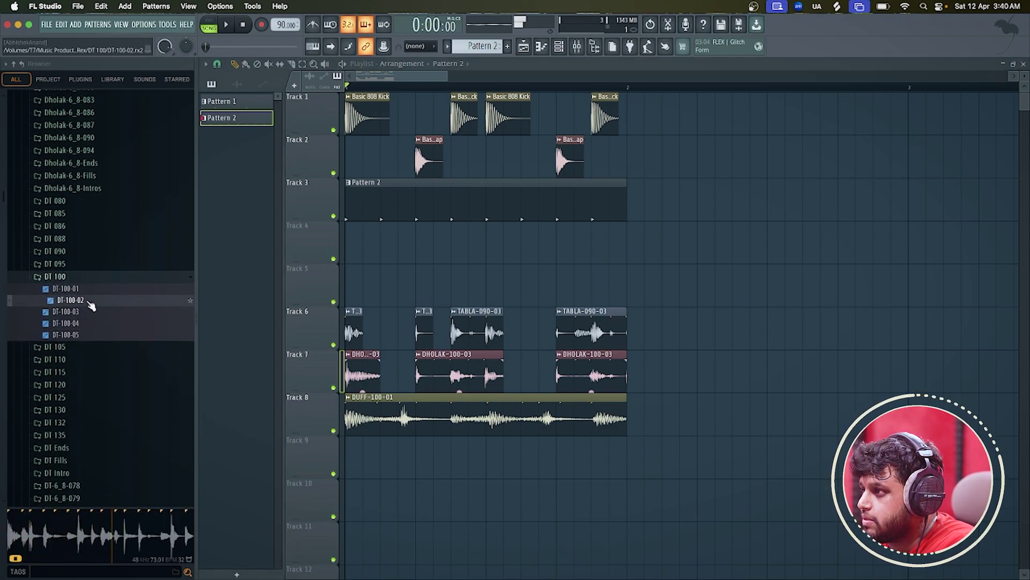
- Place the DT-100-02 loop at the start of Track 9 and play the arrangement
drag(91, 301, 330, 460)
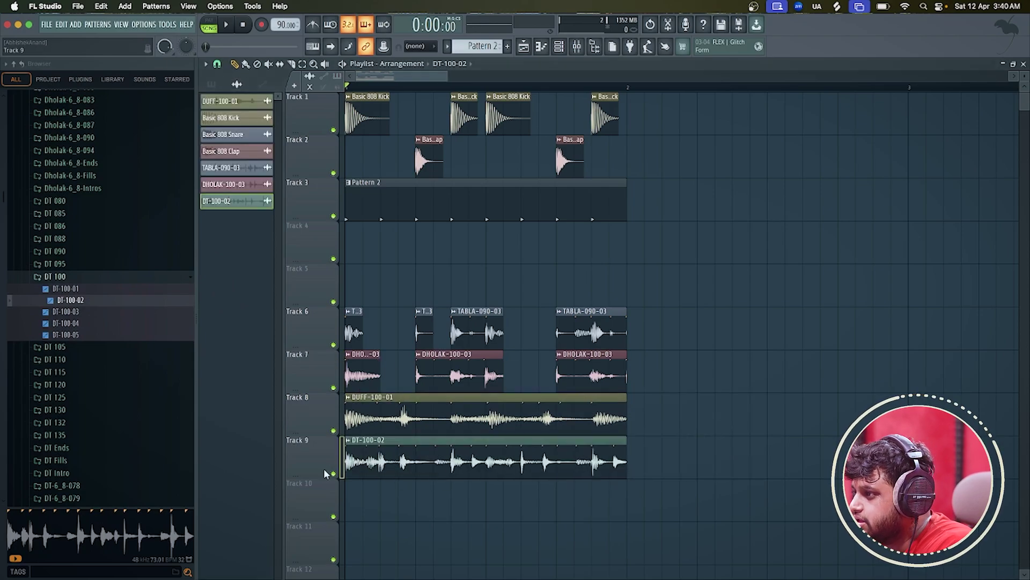
key(space)
key(space)
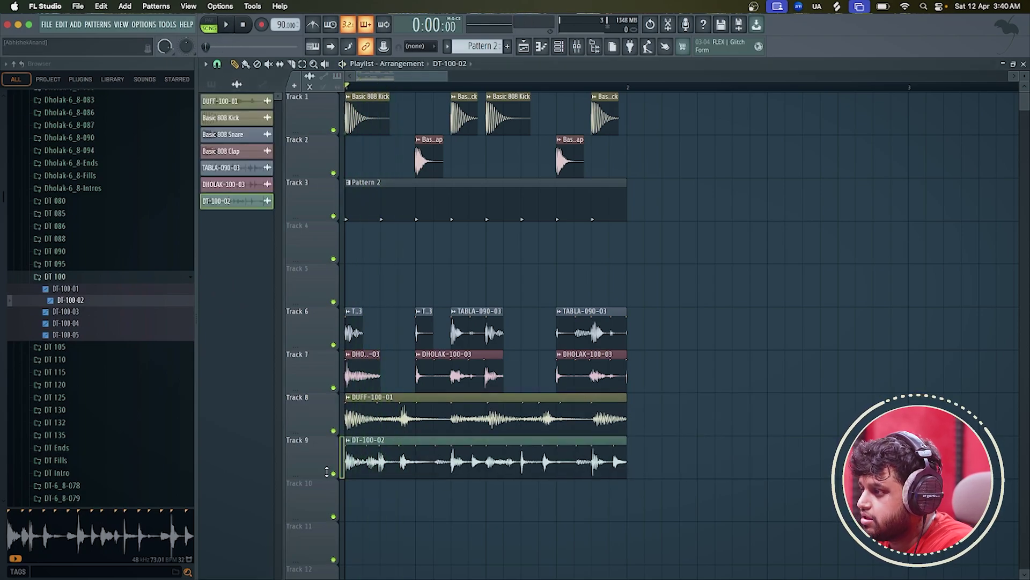
key(space)
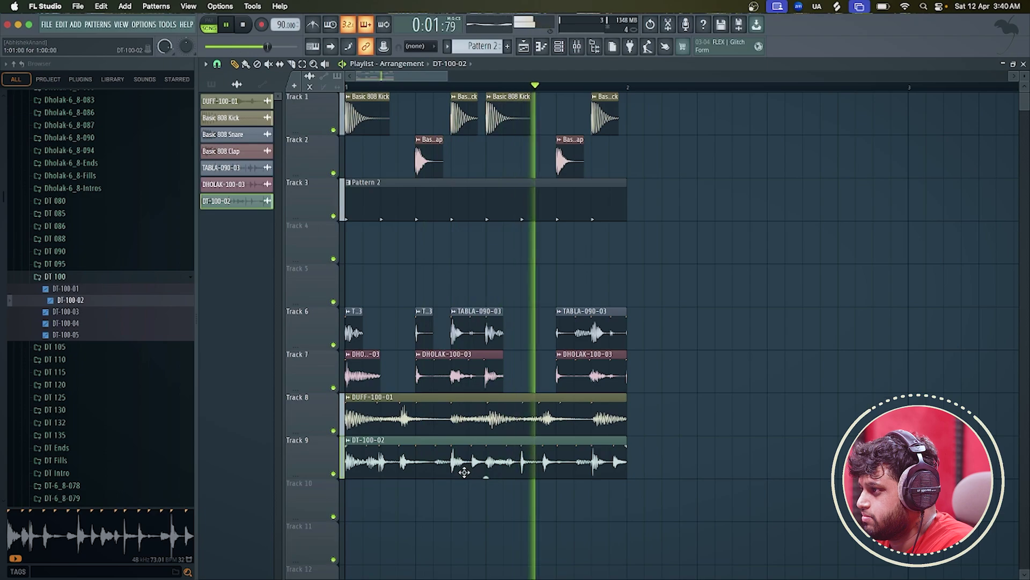
key(space)
- Solo Track 9 and play the start of the DT-100-02 loop several times
right_click(333, 474)
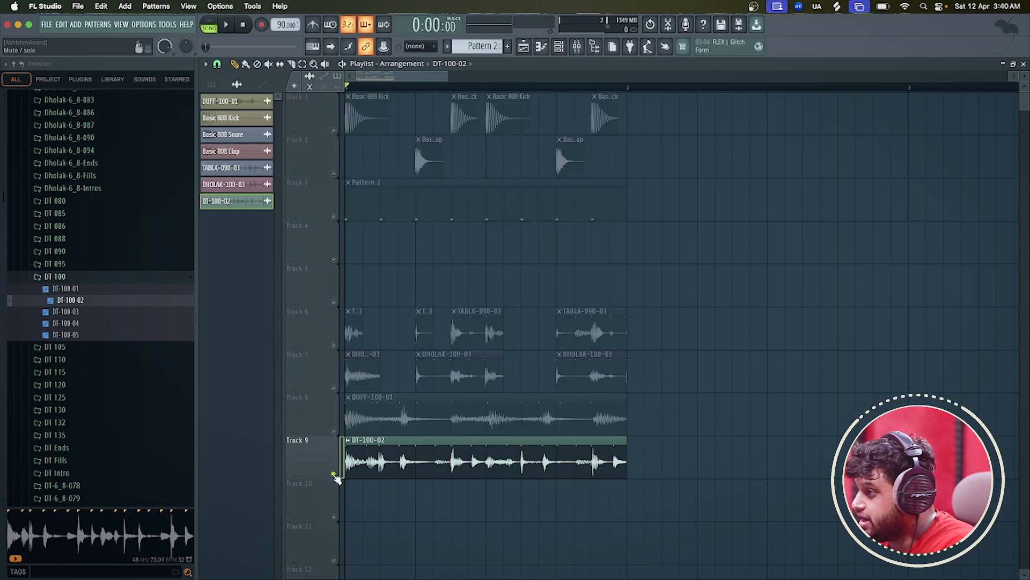
key(space)
key(space)
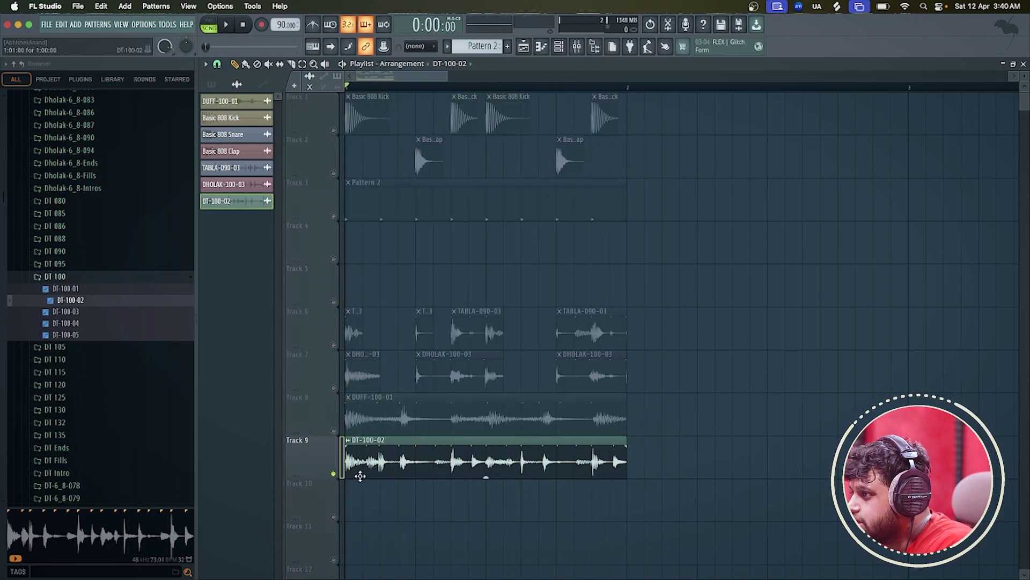
key(space)
key(space)
key(space)
key(space)
key(space)
key(space)
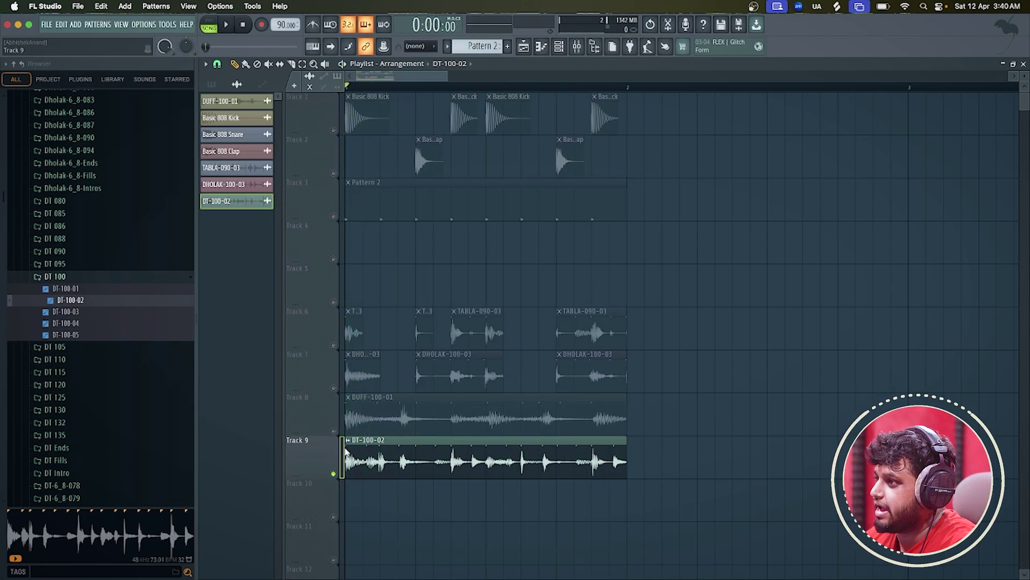
- Trim DT-100-02's start to 1:02 and unmute Tracks 1, 2 and 3 to play it with the 808 drums
drag(343, 465, 366, 466)
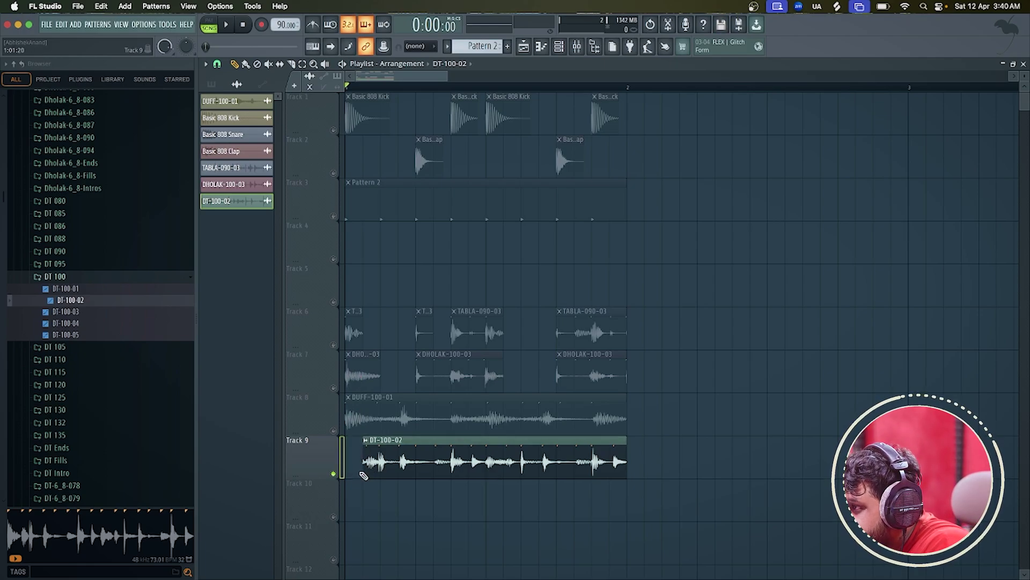
click(333, 130)
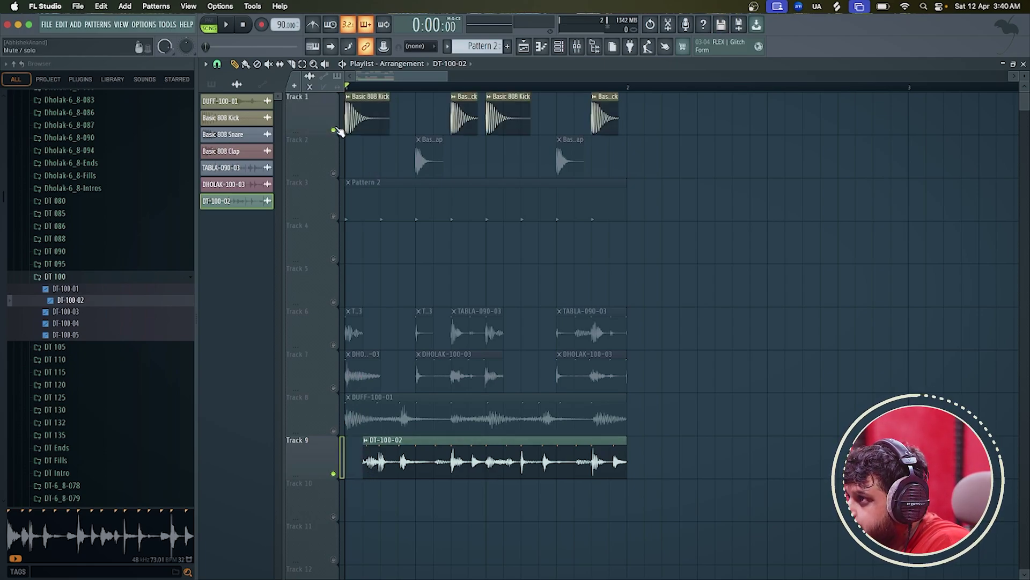
click(334, 173)
click(334, 215)
key(space)
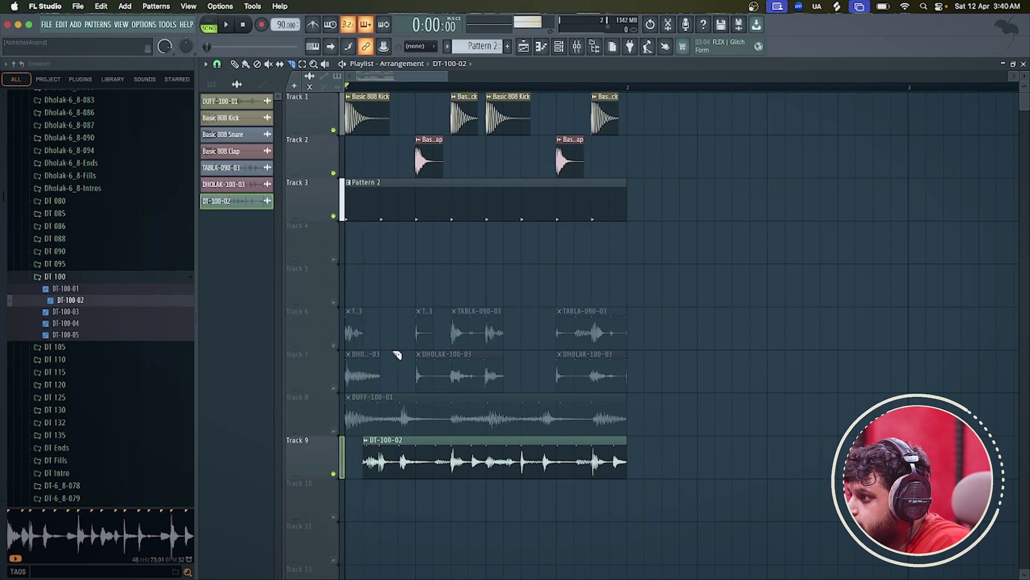
key(space)
- Slice DT-100-02 at 1:04 and 1:06, and replace the middle slice with the first one moved to 1:04
click(400, 475)
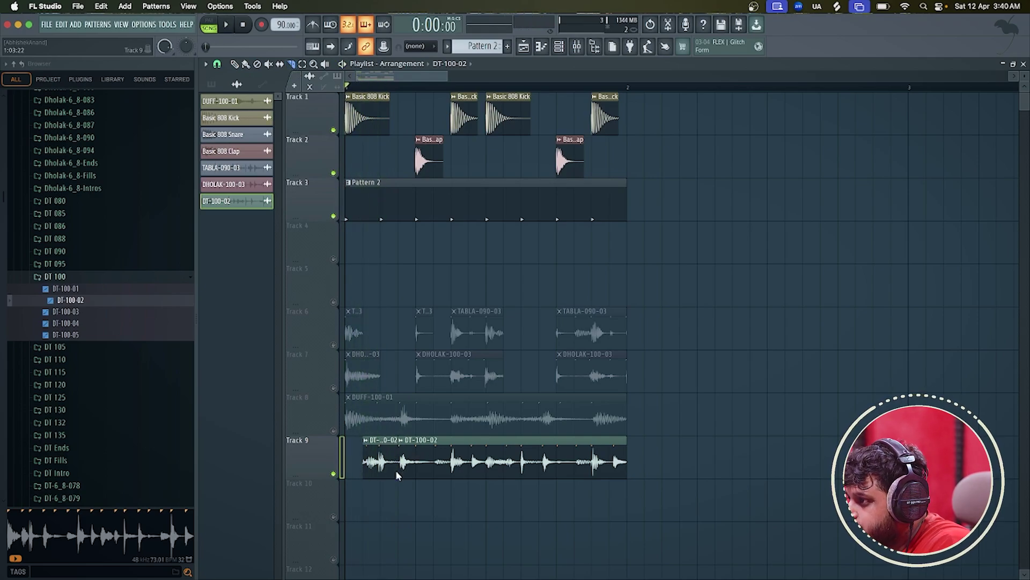
click(434, 477)
key(p)
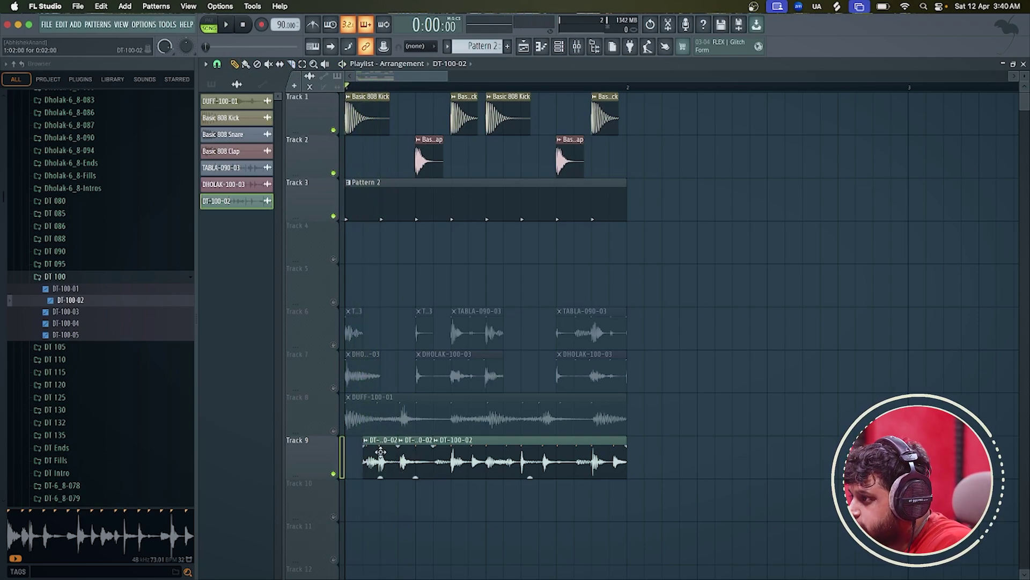
right_click(408, 451)
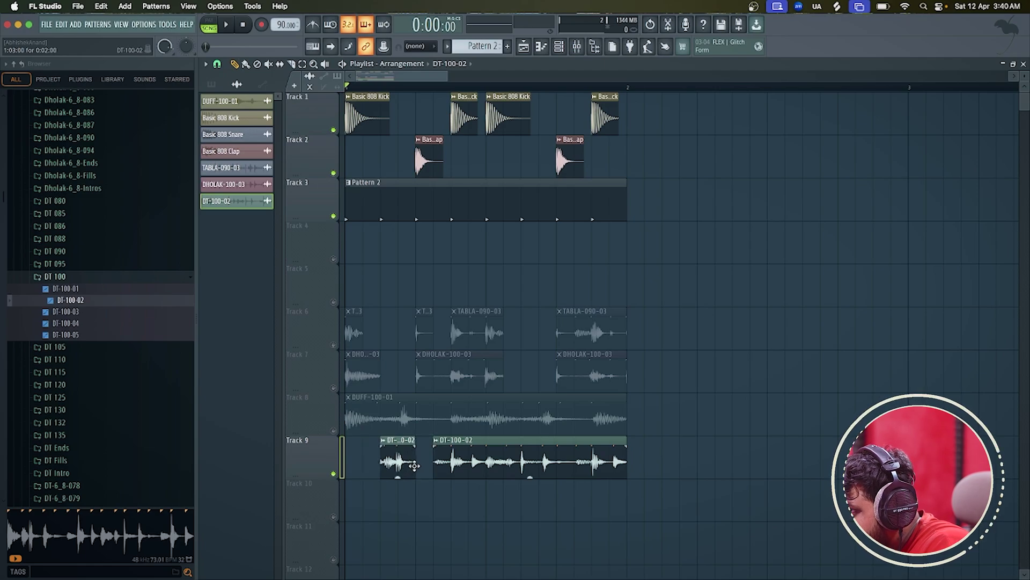
drag(415, 466, 423, 466)
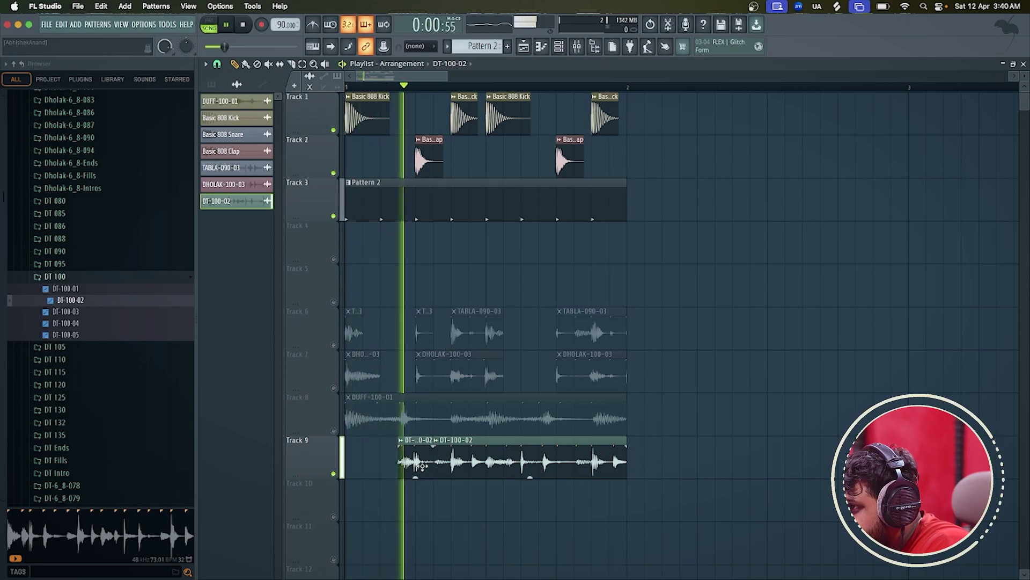
key(space)
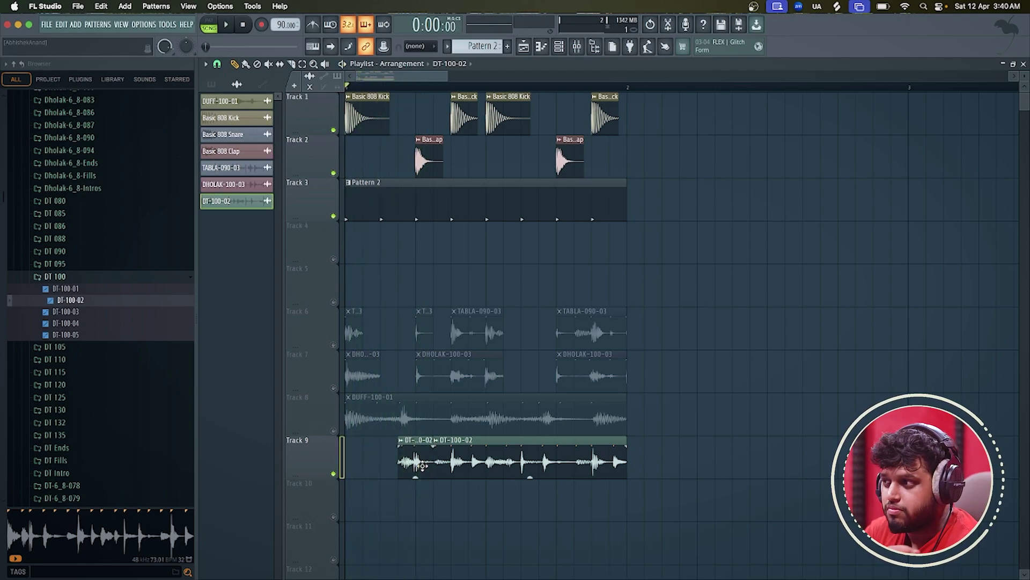
- Trim the start of the long DT-100-02 clip on Track 9 to 1:07 and play the groove
key(space)
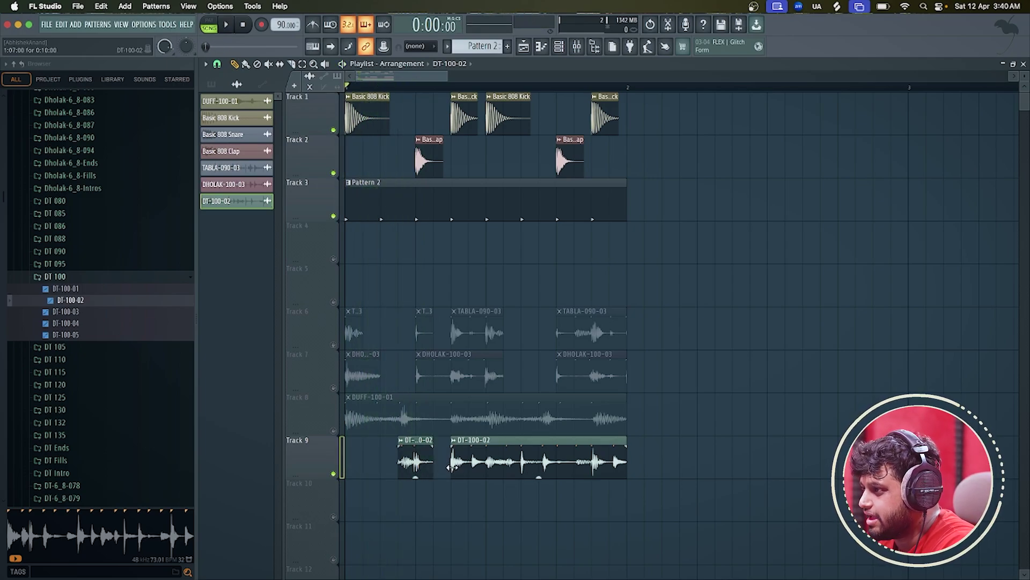
key(space)
drag(451, 464, 478, 462)
key(space)
key(space)
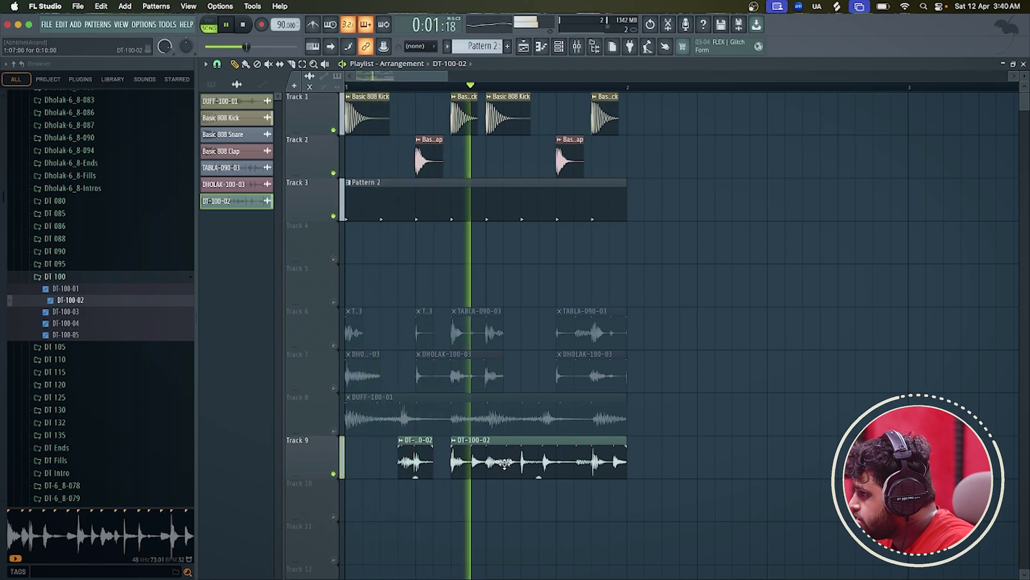
key(space)
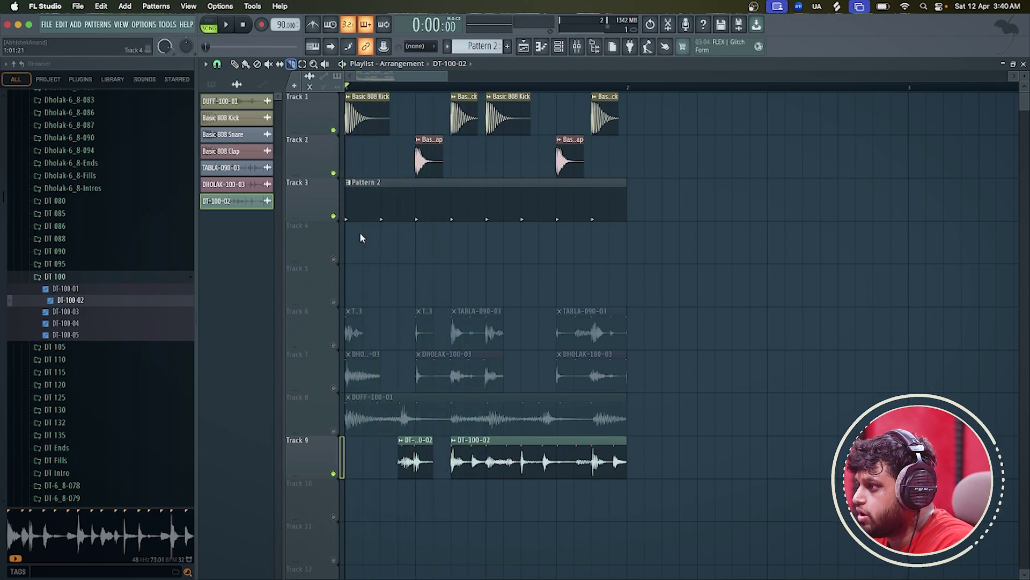
- Slice the long DT-100-02 clip at 1:08 and 1:09, delete the one-step slice between the cuts, and play
click(470, 463)
click(487, 467)
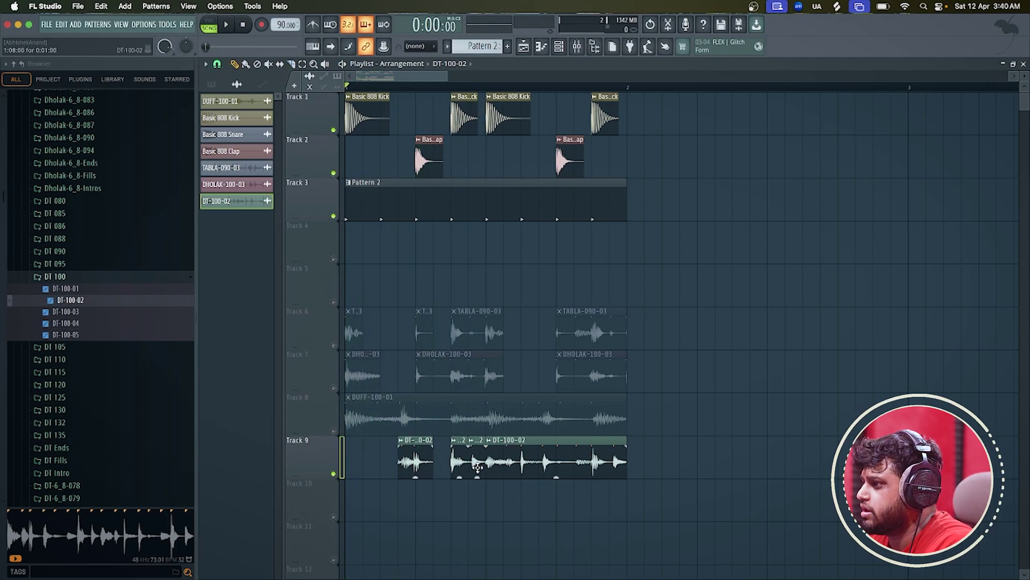
right_click(477, 466)
key(space)
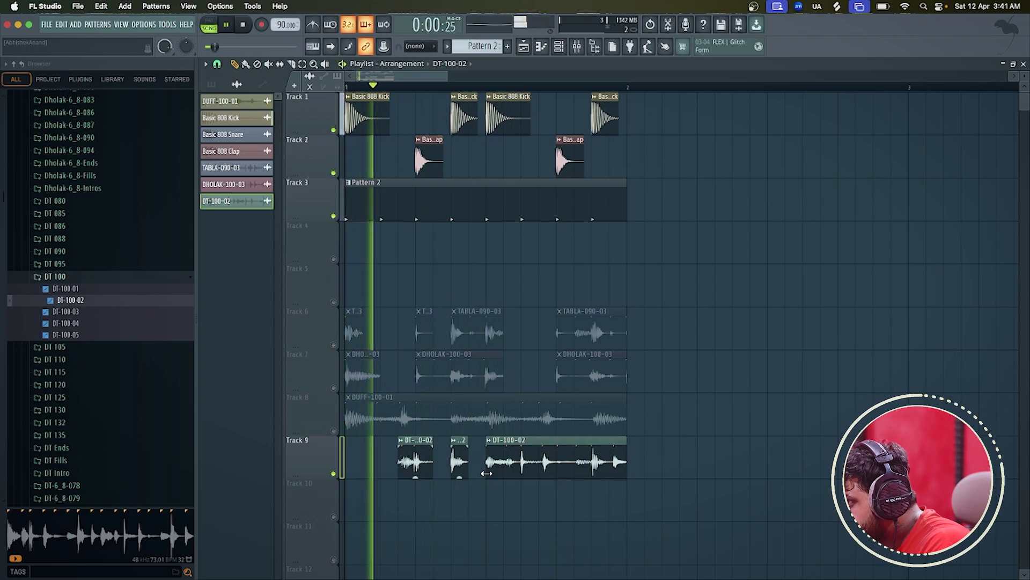
key(space)
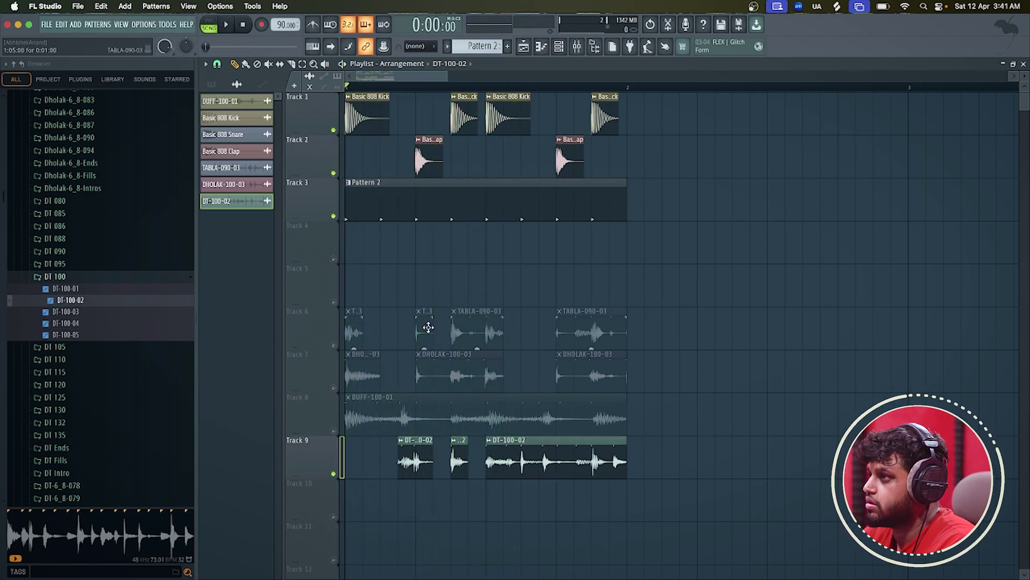
- Replace the DT-100-02 section from 1:11 to 1:14 on Track 9 with a two-step slice at 1:12, and play
click(522, 462)
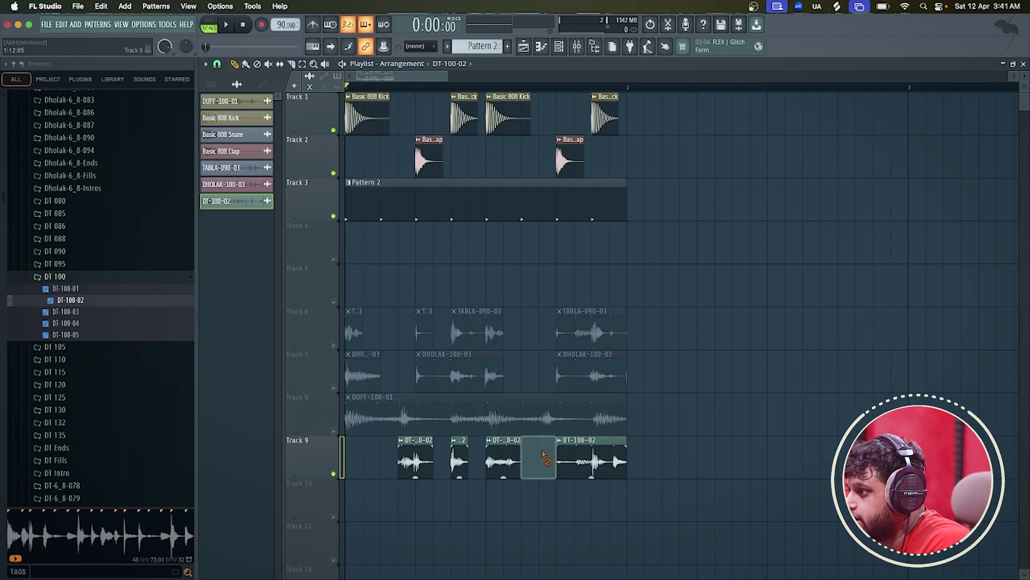
right_click(540, 454)
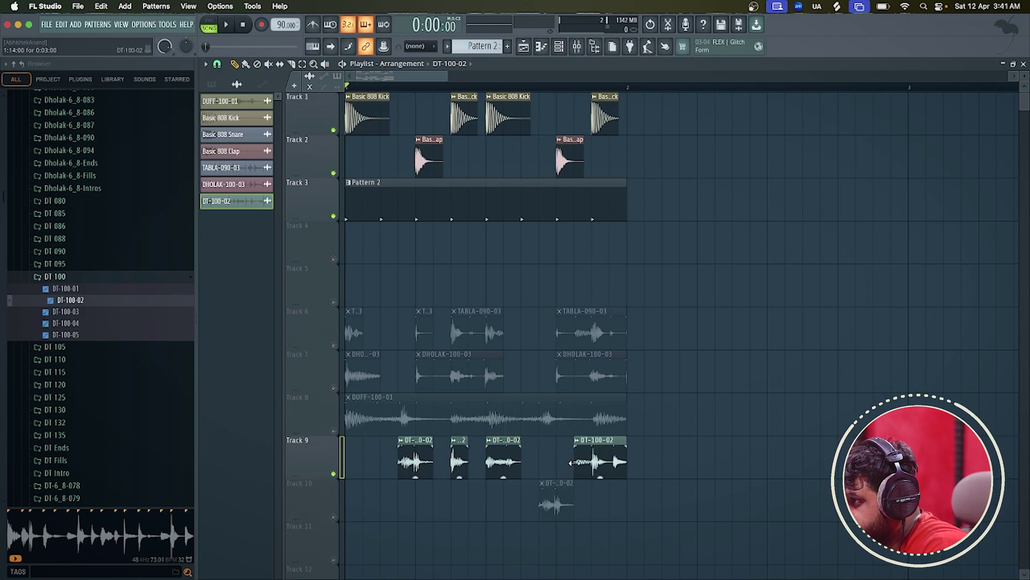
drag(561, 489, 561, 436)
scroll(543, 449, down, 2)
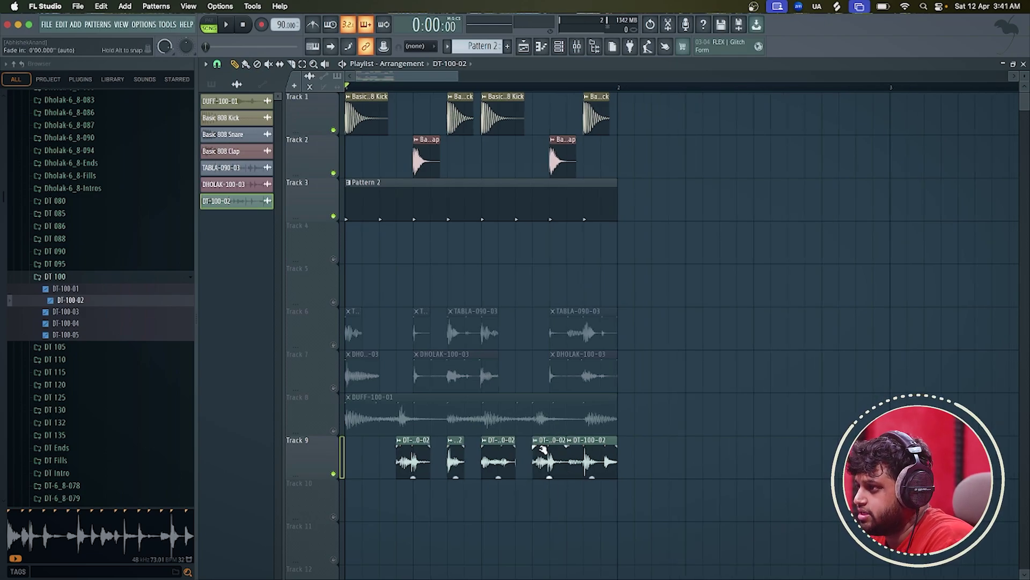
key(space)
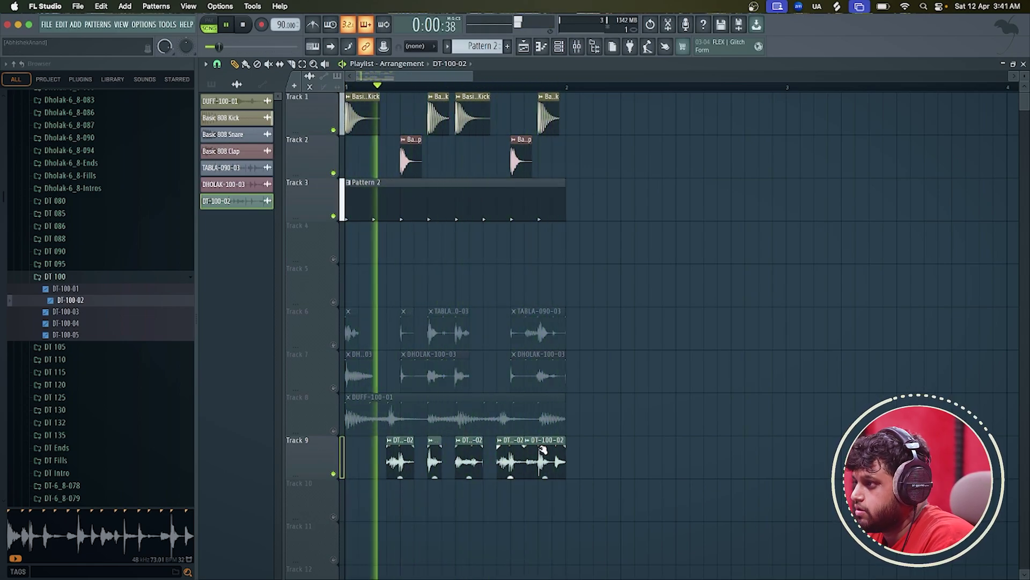
key(space)
- Unmute the duff, dholak and tabla loops on Tracks 8, 7 and 6, and play the full groove
click(333, 431)
key(space)
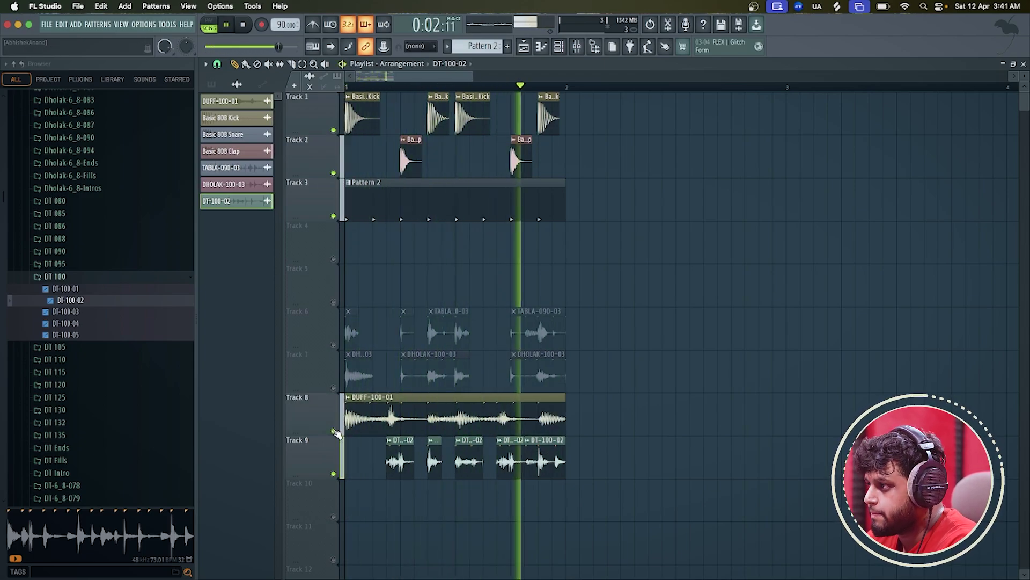
key(space)
click(333, 387)
click(333, 344)
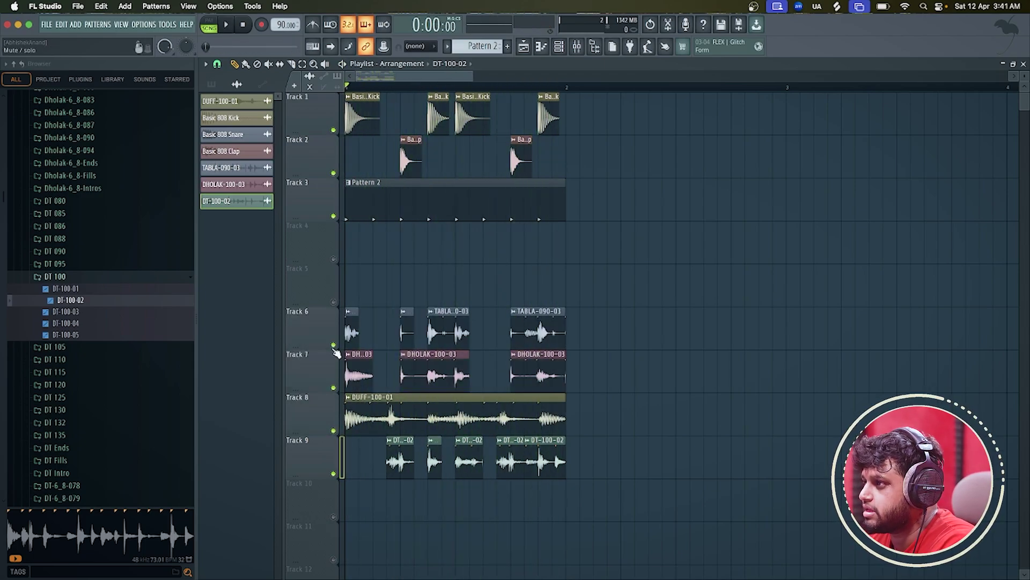
key(space)
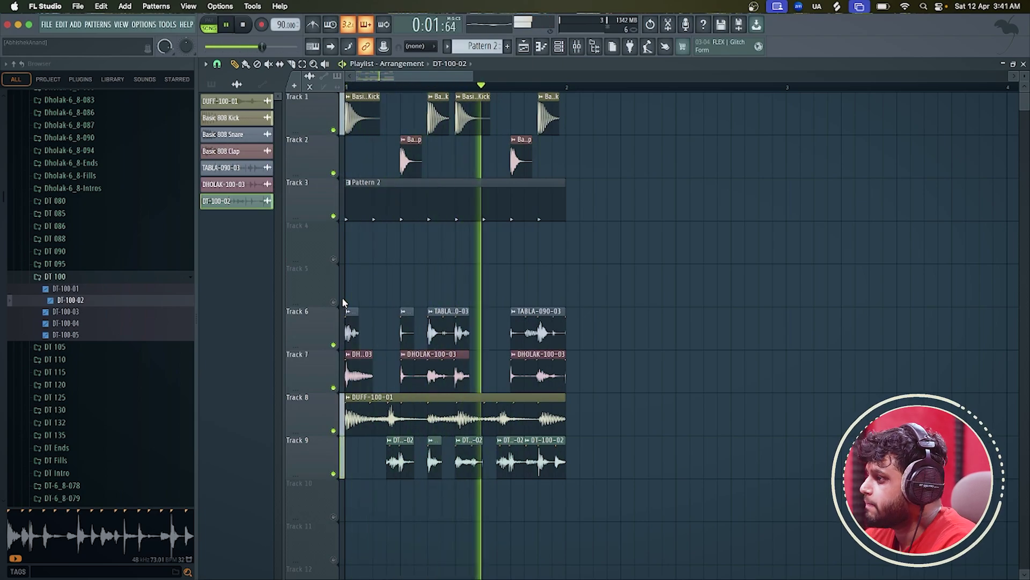
- Route the DT-100-02 channel to a free mixer track and load Fruity Stereo Enhancer in its first effect slot
key(space)
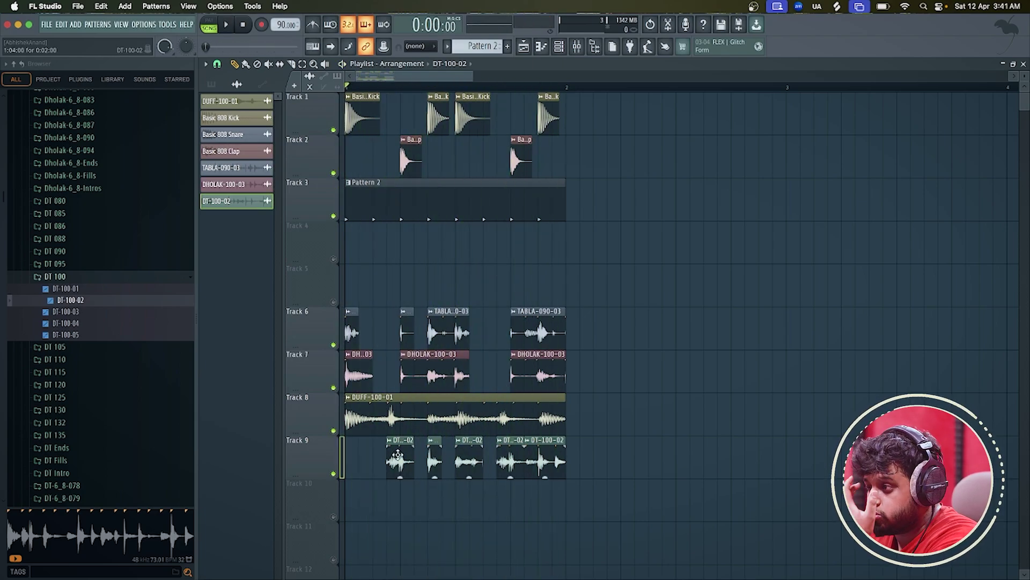
double_click(397, 455)
click(262, 143)
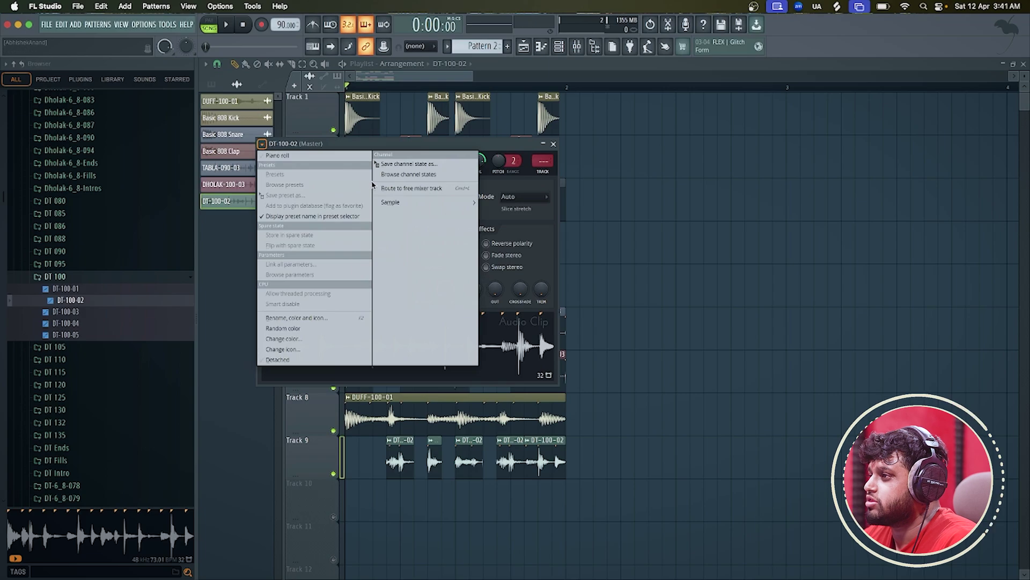
click(383, 187)
click(939, 63)
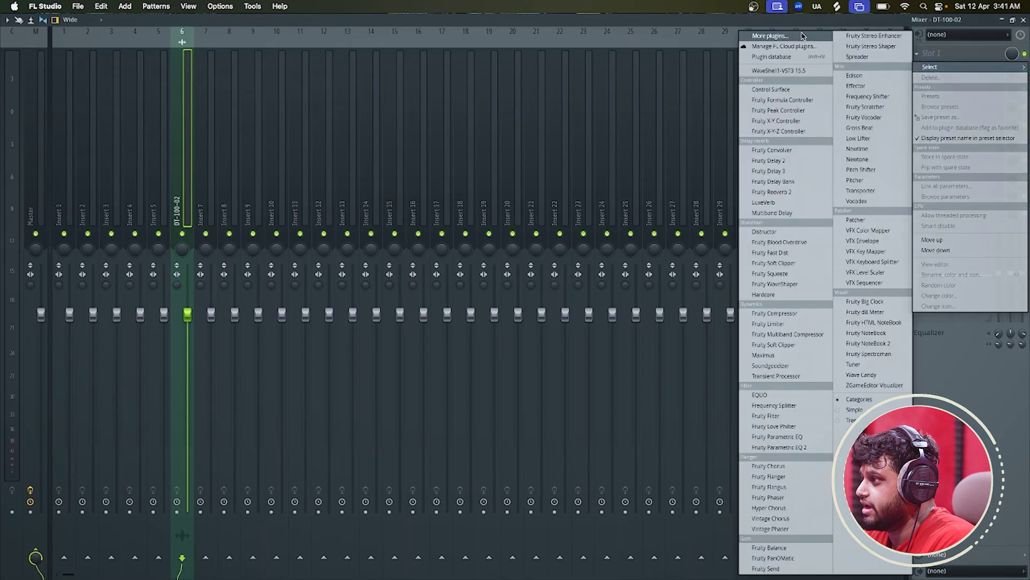
click(784, 32)
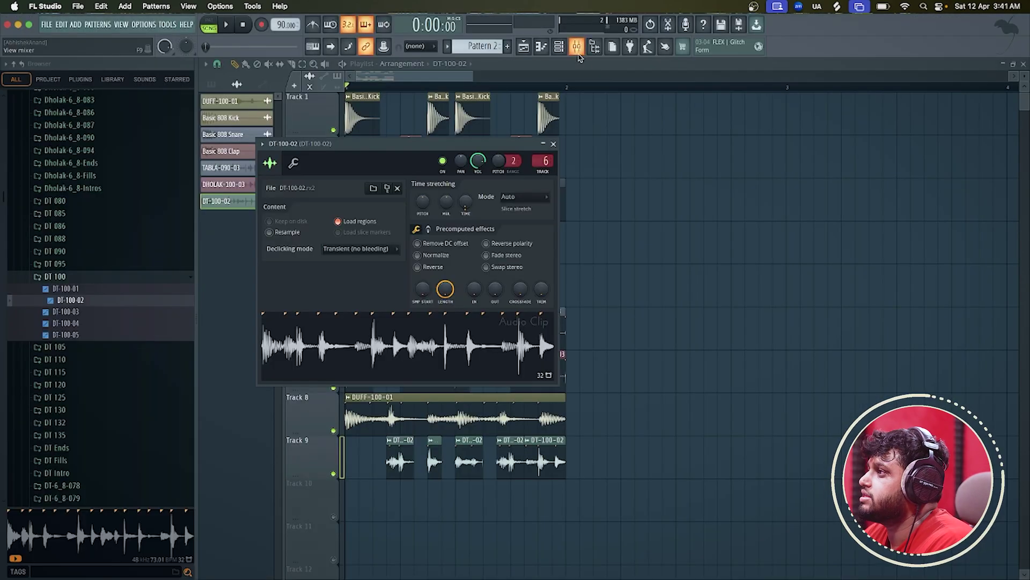
- Choose the For strings preset in the Fruity Stereo Enhancer on the DT-100-02 mixer track, and play the full groove
click(577, 54)
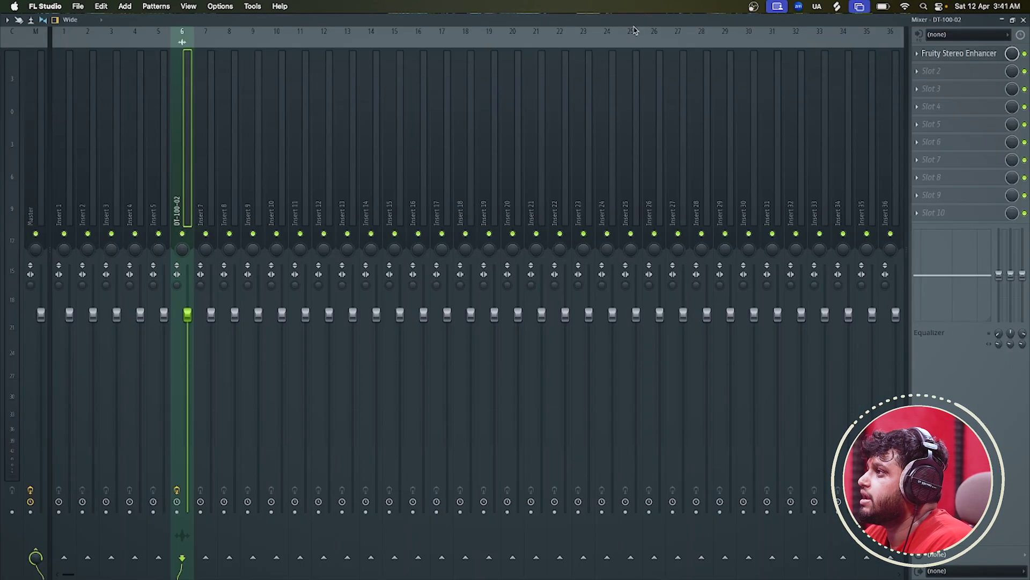
click(776, 237)
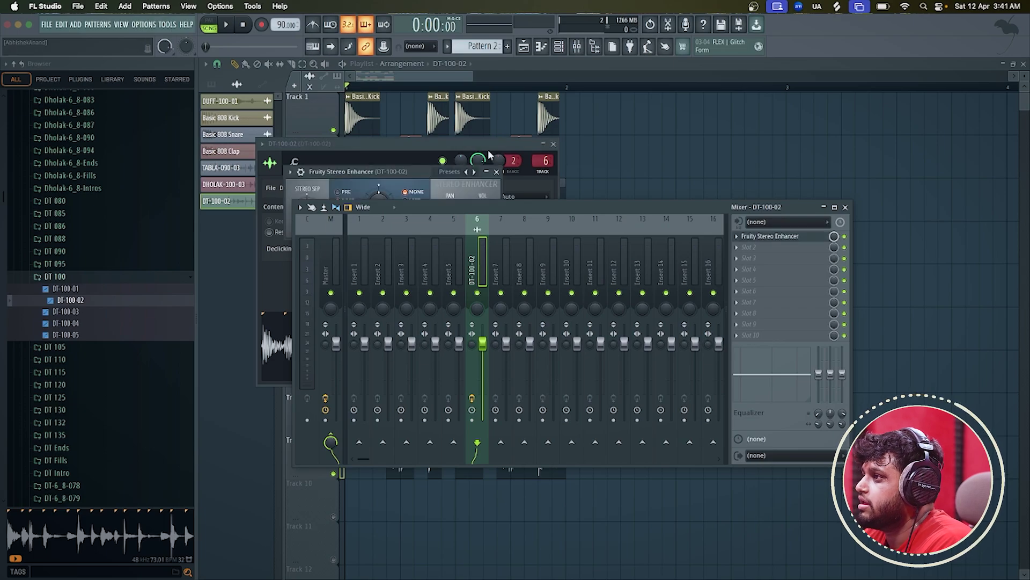
click(476, 171)
click(491, 188)
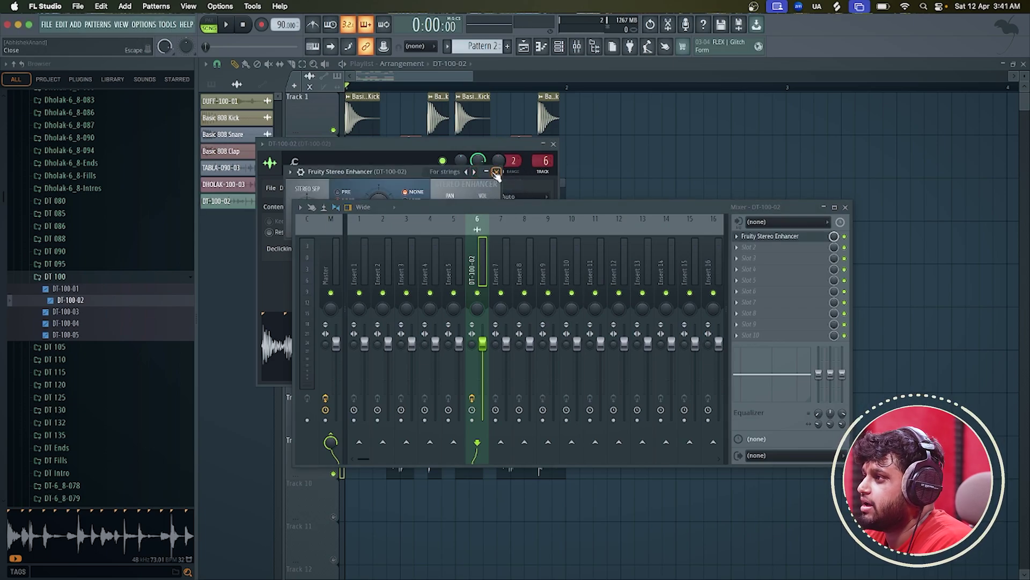
click(496, 171)
click(523, 61)
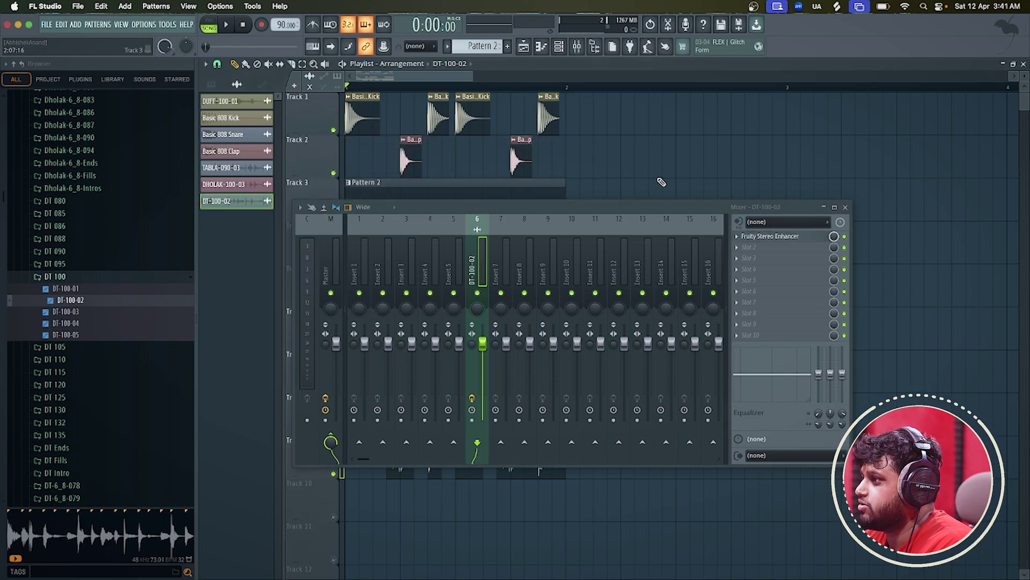
click(845, 208)
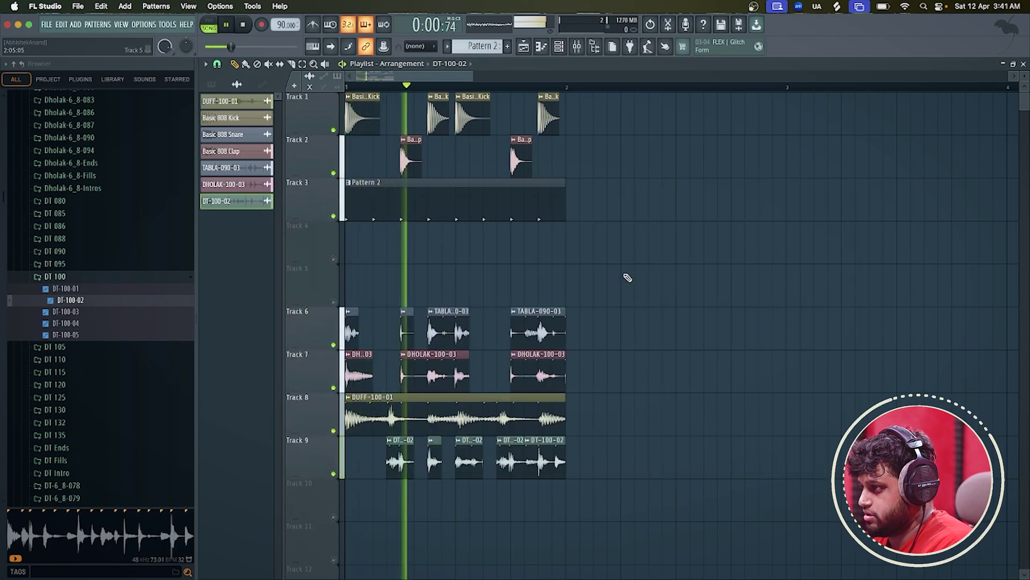
key(space)
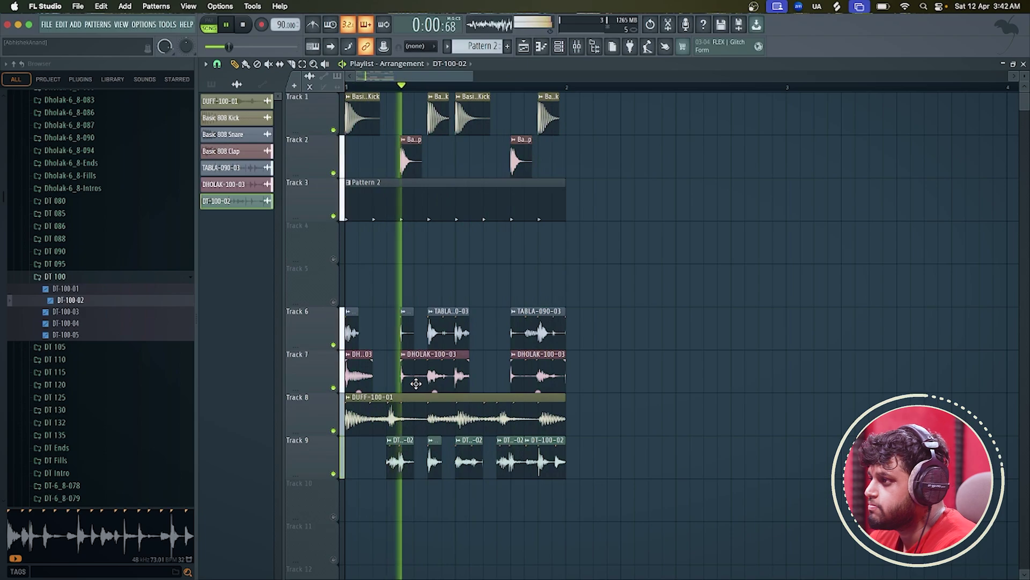
key(space)
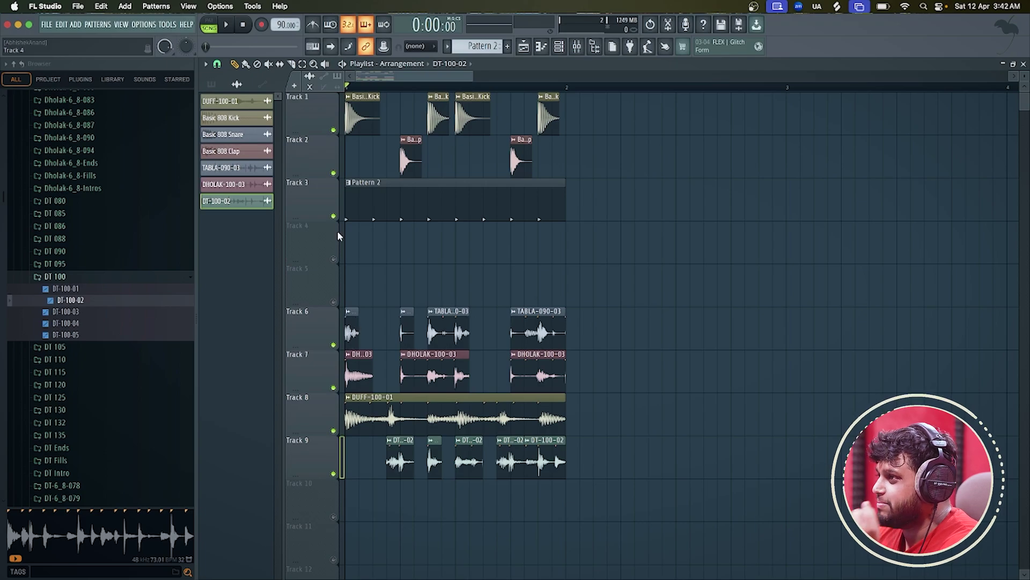
- Isolate the kick, clap and hi-hat pattern on Tracks 1 to 3, muting the percussion loops, and play them
right_click(334, 130)
click(334, 173)
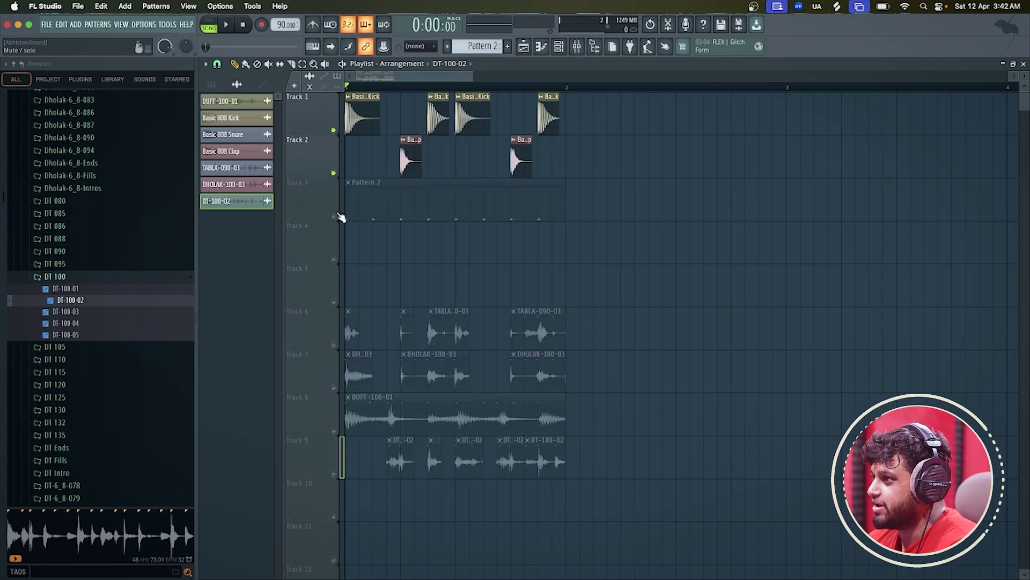
click(334, 216)
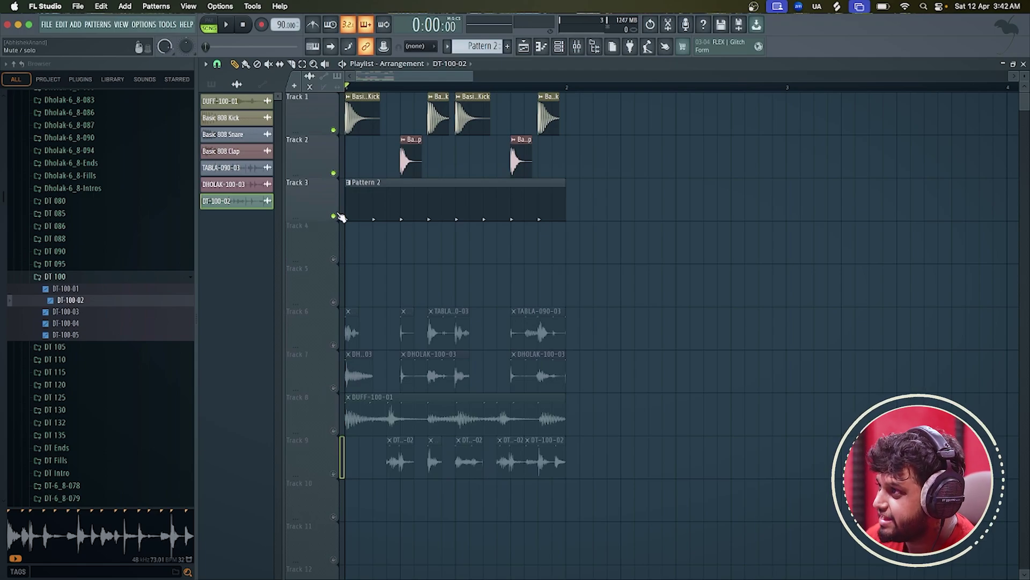
key(space)
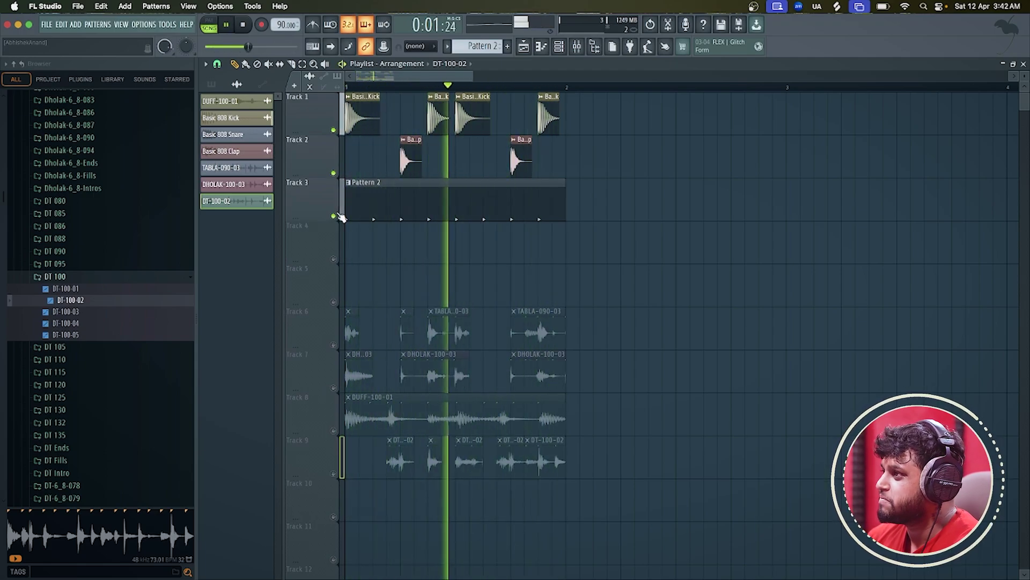
key(space)
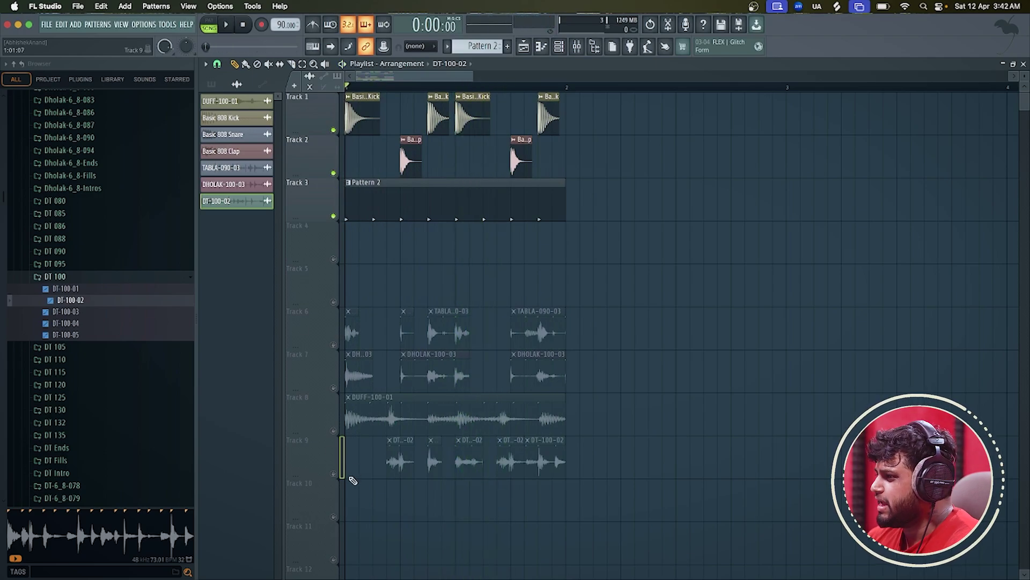
- Unmute the DT-100-02 slices on Track 9 and play them together with the drums
click(333, 474)
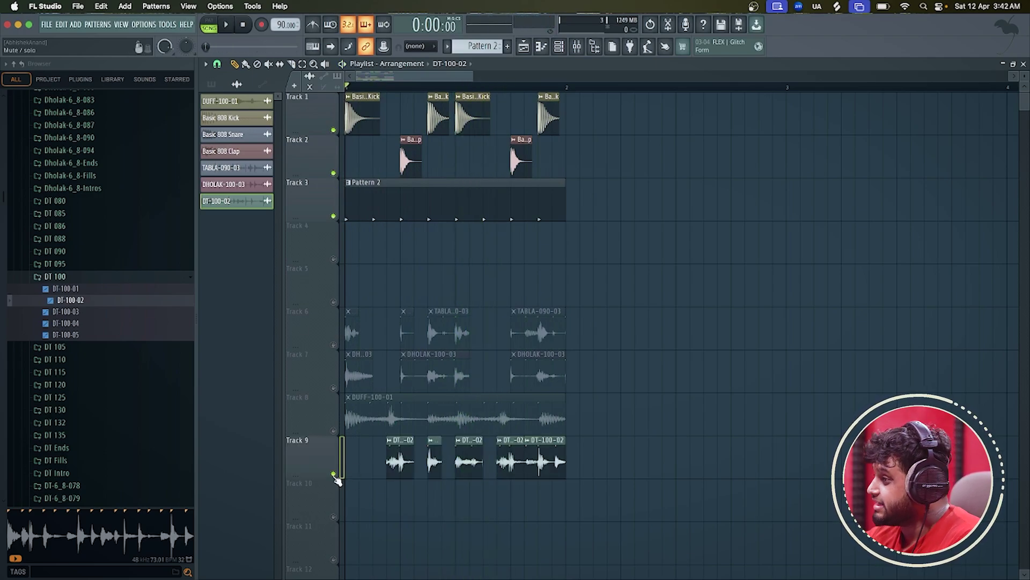
key(space)
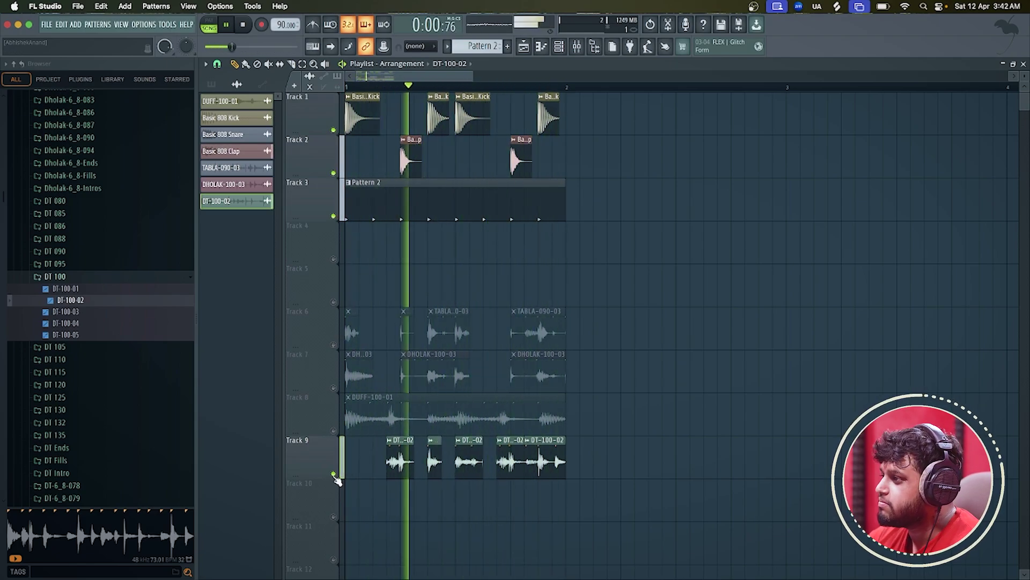
key(space)
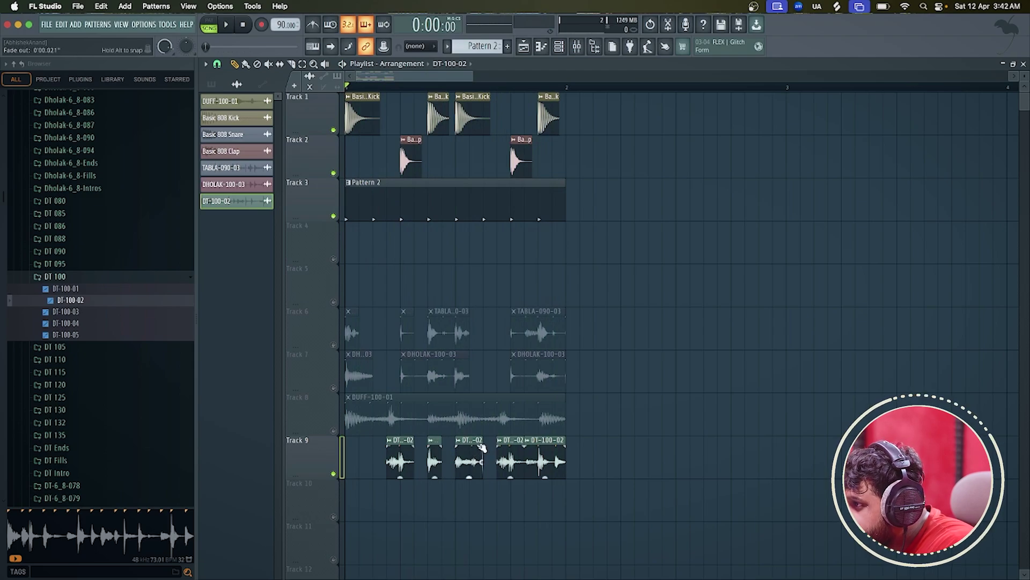
- Bring back the duff, dholak and tabla loops on Tracks 8, 7 and 6, and play all layers together
click(334, 431)
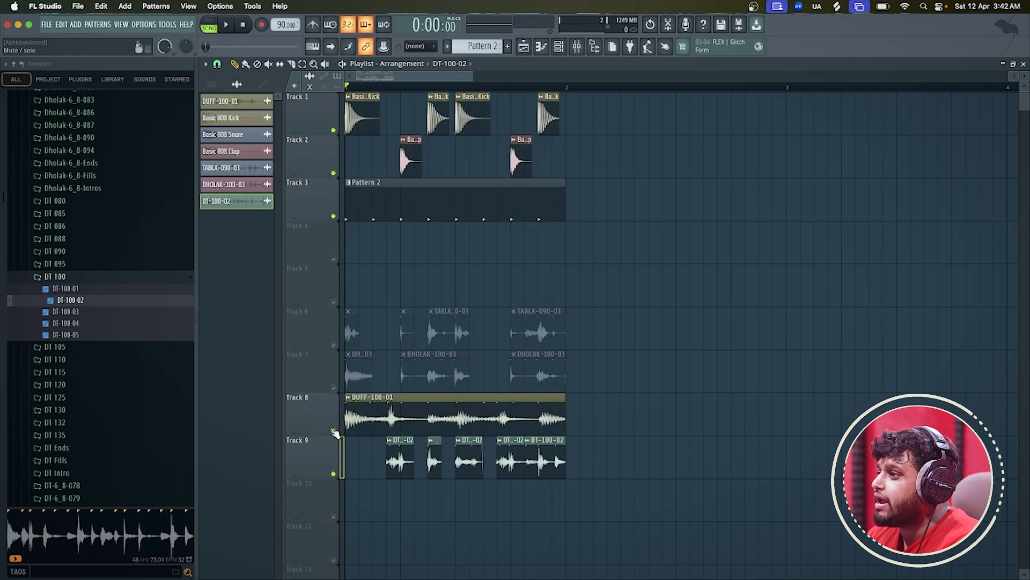
click(333, 388)
click(334, 345)
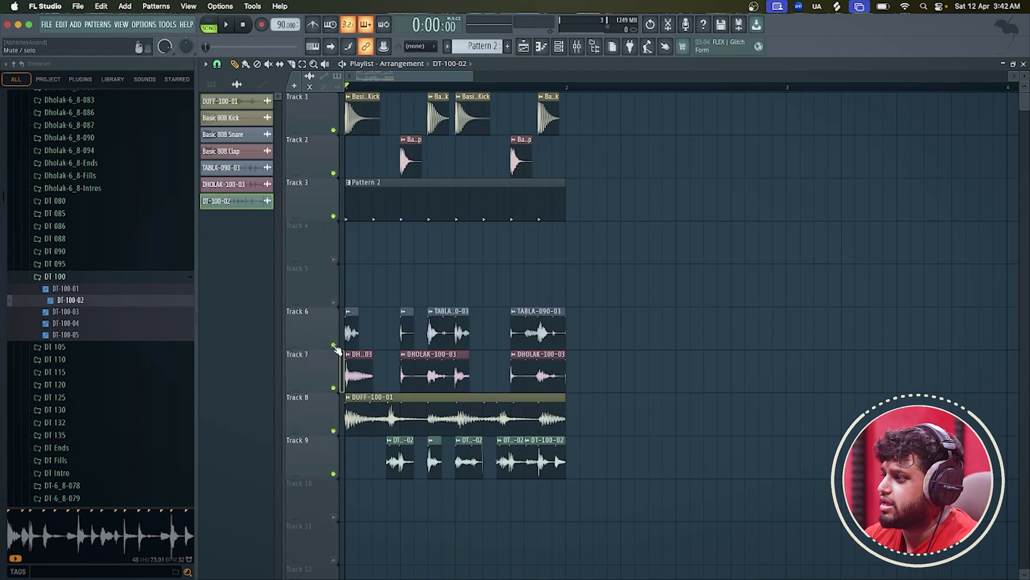
key(space)
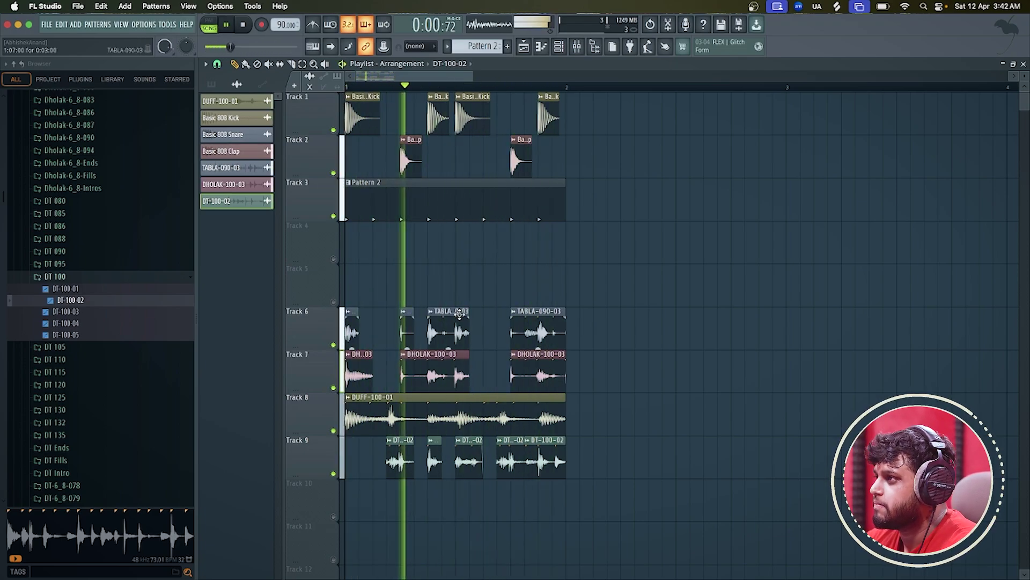
scroll(460, 314, down, 1)
key(space)
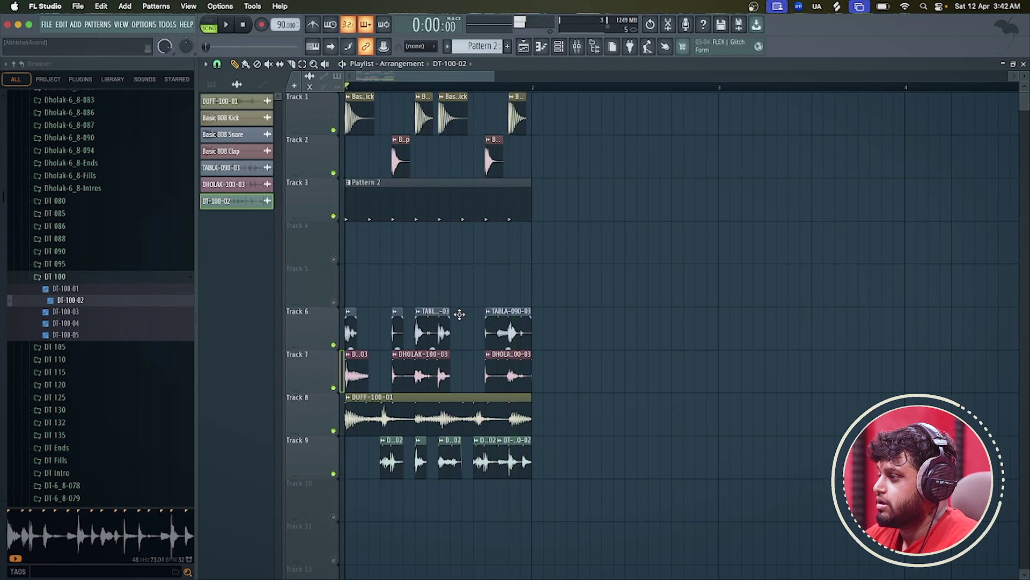